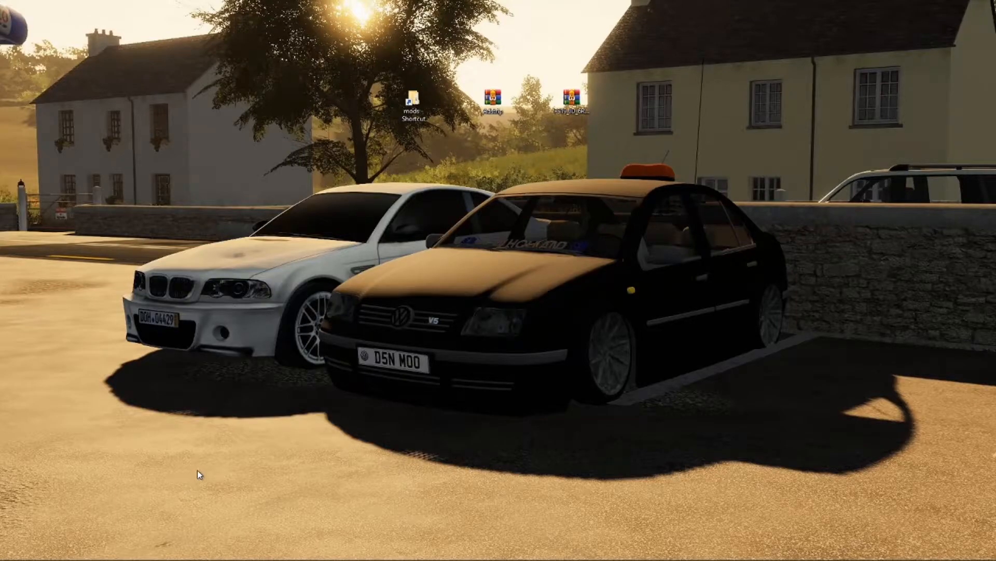
drag(453, 56, 527, 139)
click(492, 101)
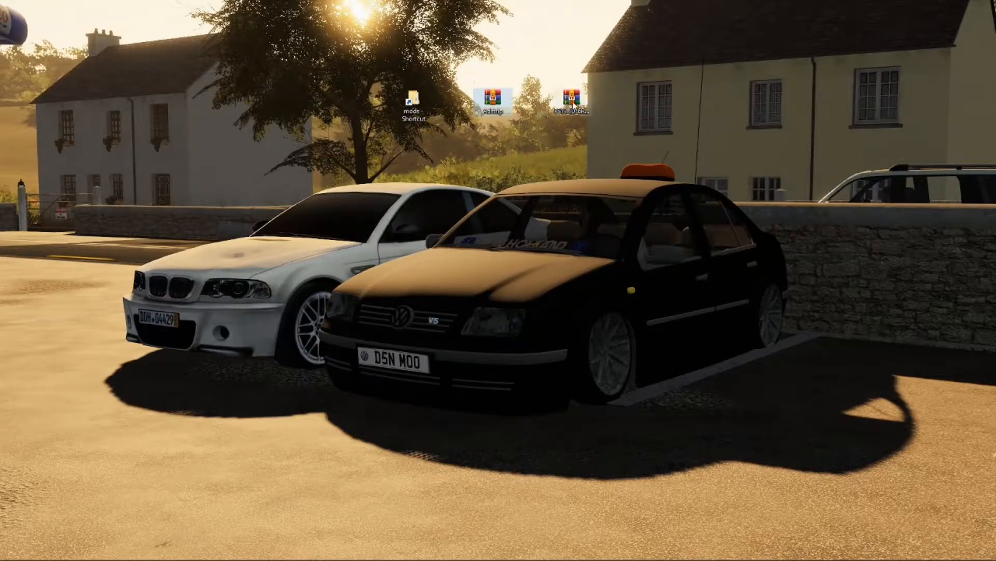
drag(636, 74, 532, 145)
click(576, 182)
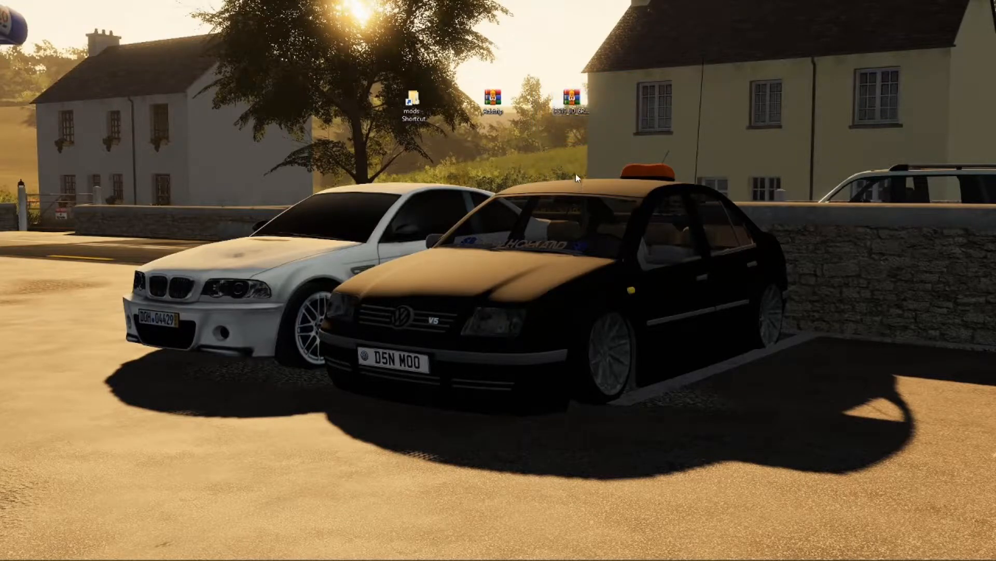
Extract the FS19_JD_6R_LED archive on the desktop into a folder of the same name
click(569, 105)
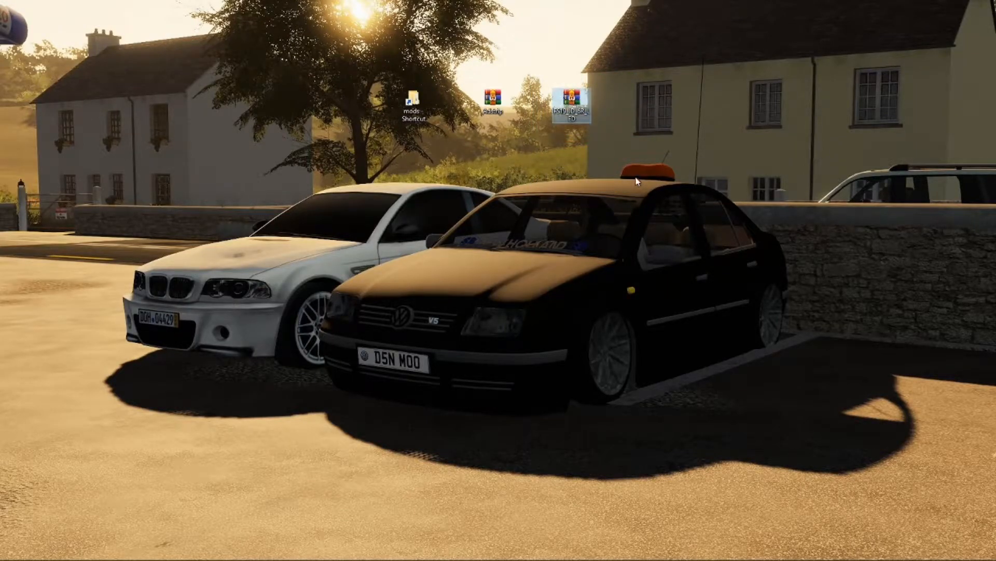
right_click(571, 103)
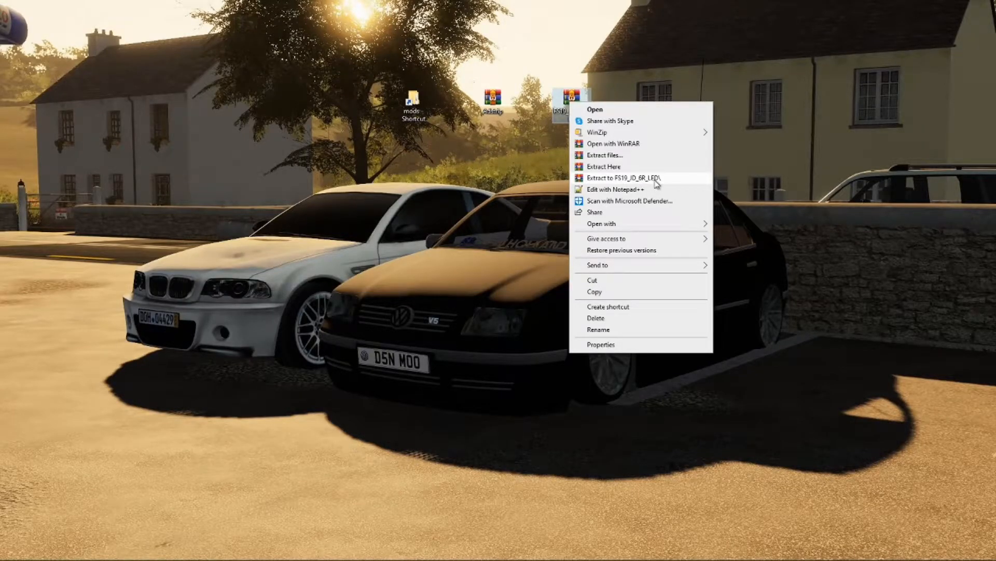
click(628, 180)
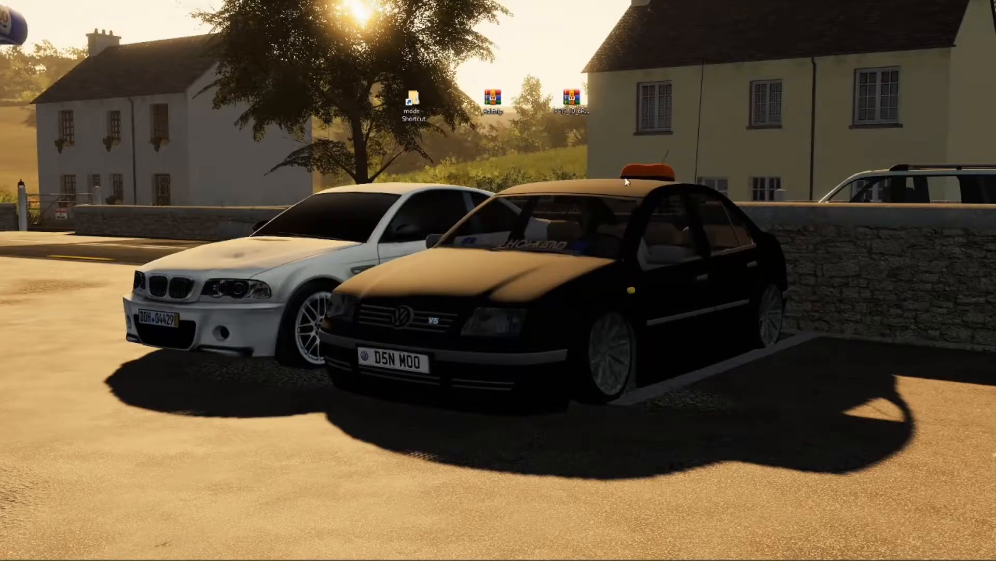
drag(21, 21, 648, 109)
drag(737, 52, 631, 162)
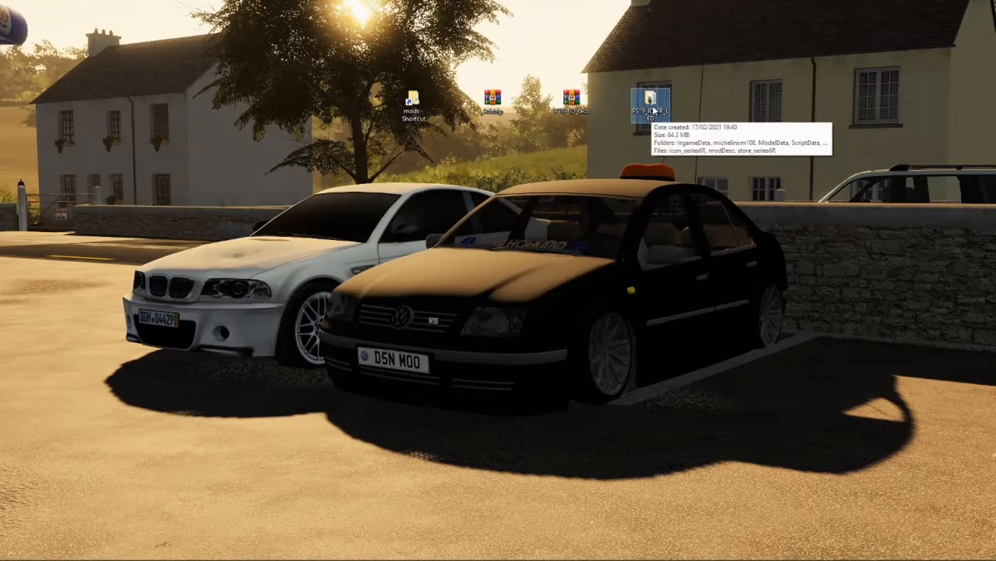
Create a new folder named Additions inside the extracted FS19_JD_6R_LED folder
double_click(653, 104)
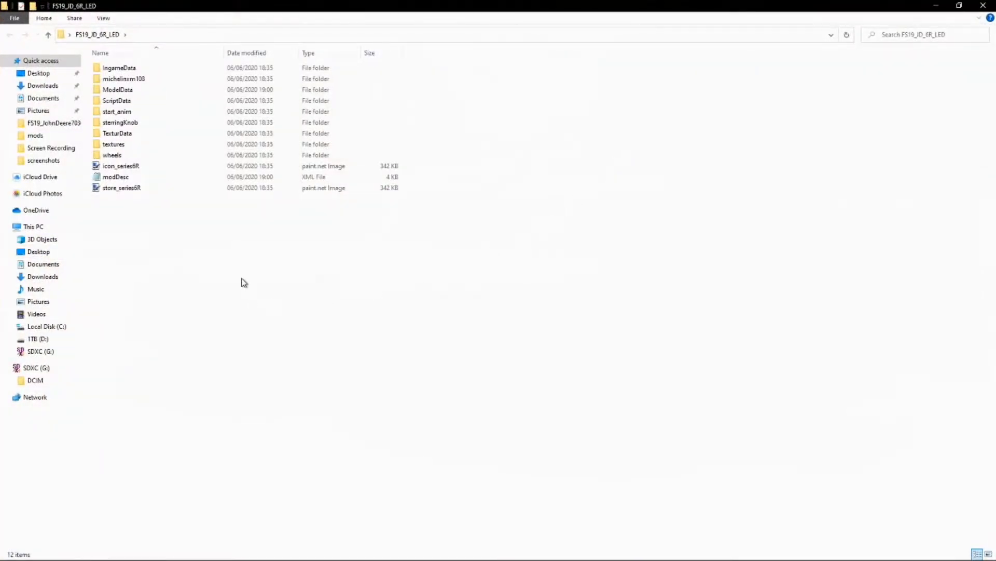
right_click(244, 282)
mouse_move(295, 405)
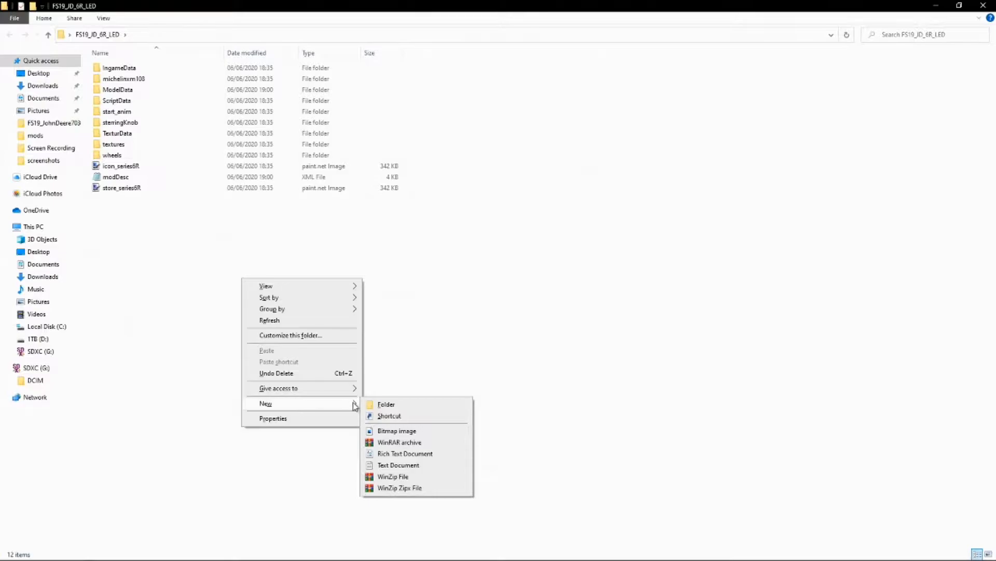
click(371, 403)
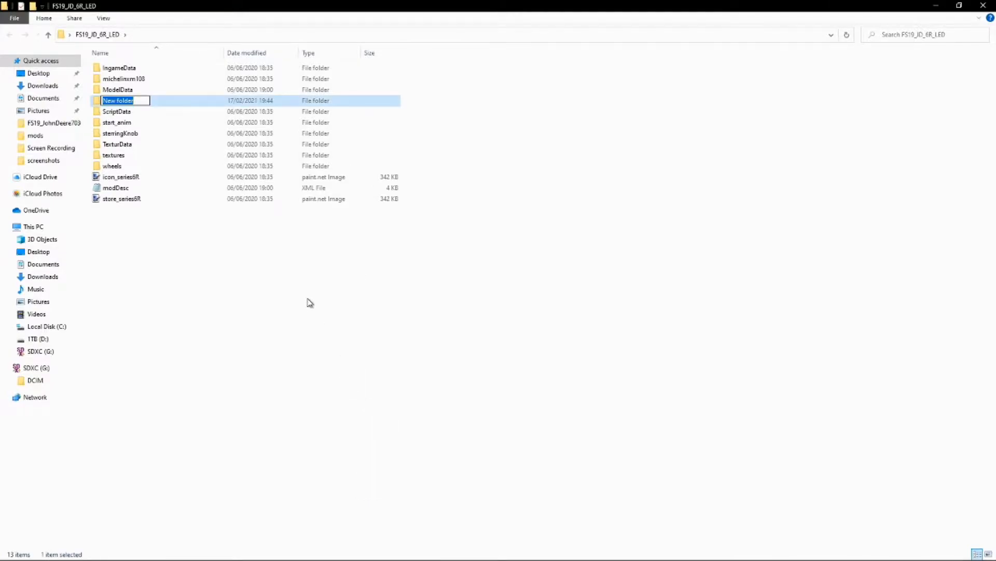
text(Additions)
key(Return)
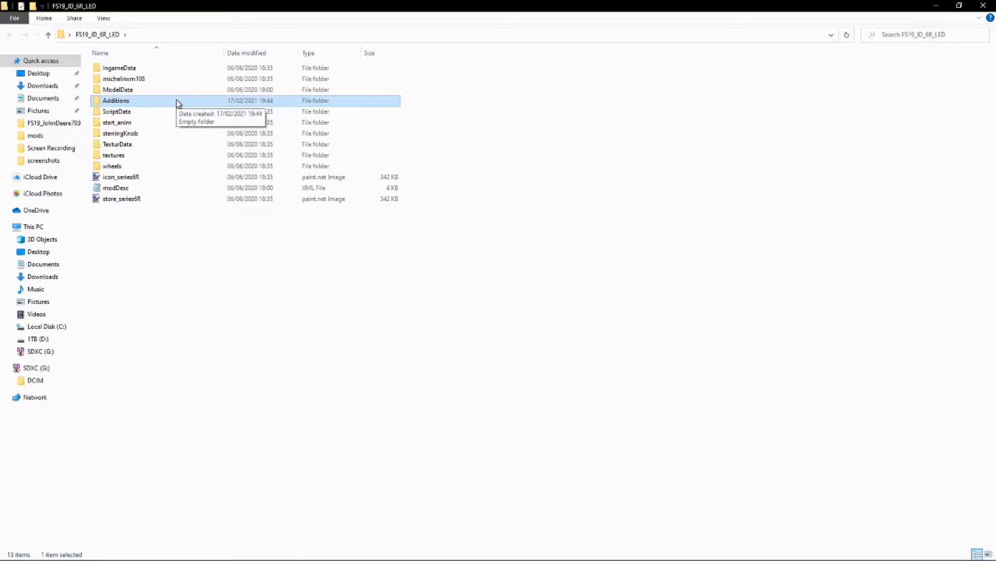
Open the Additions folder and the Adstrip archive from the desktop in WinRAR, with the two windows side by side
double_click(232, 106)
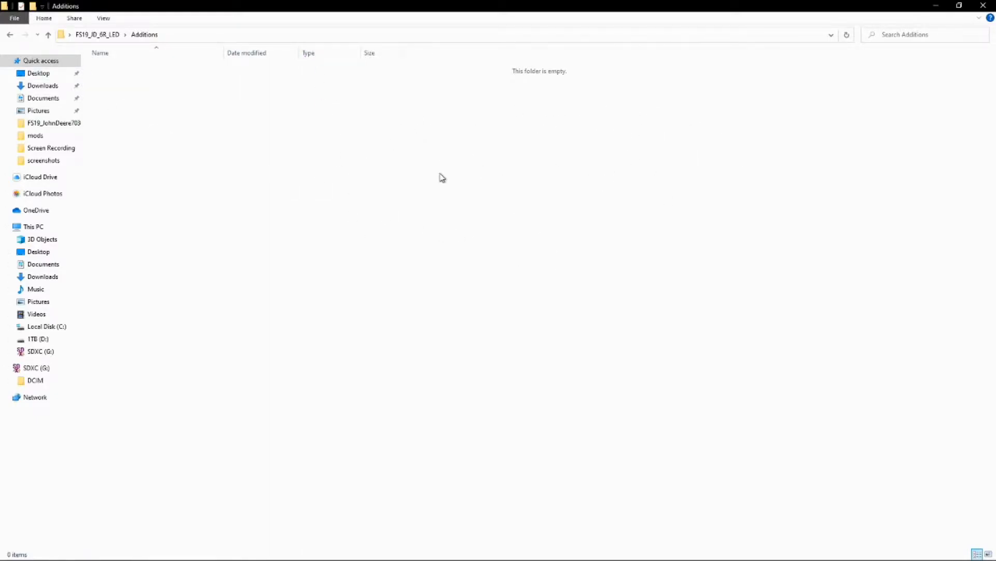
drag(502, 7, 682, 164)
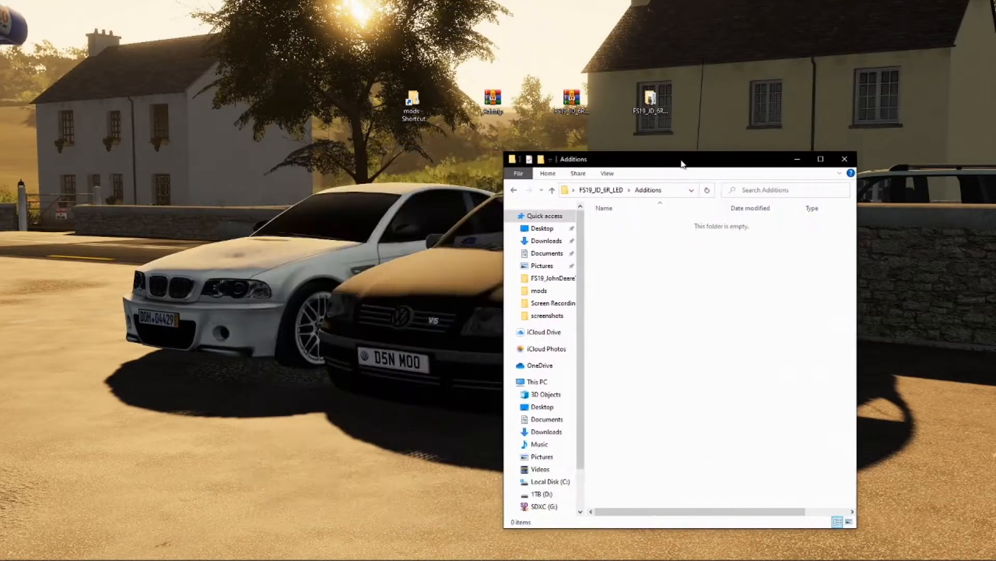
click(493, 102)
double_click(493, 103)
drag(576, 48, 150, 45)
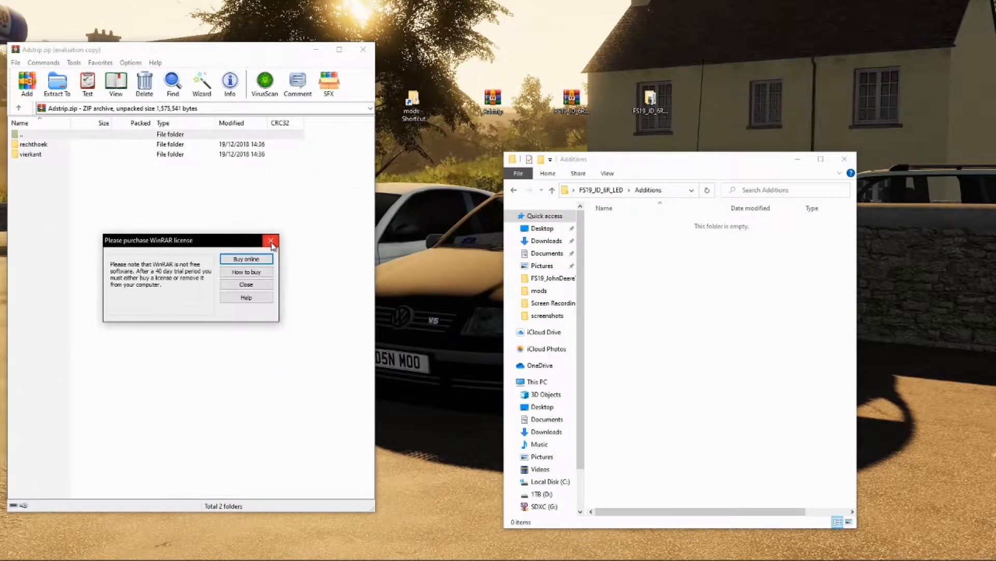
click(269, 240)
drag(589, 50, 209, 48)
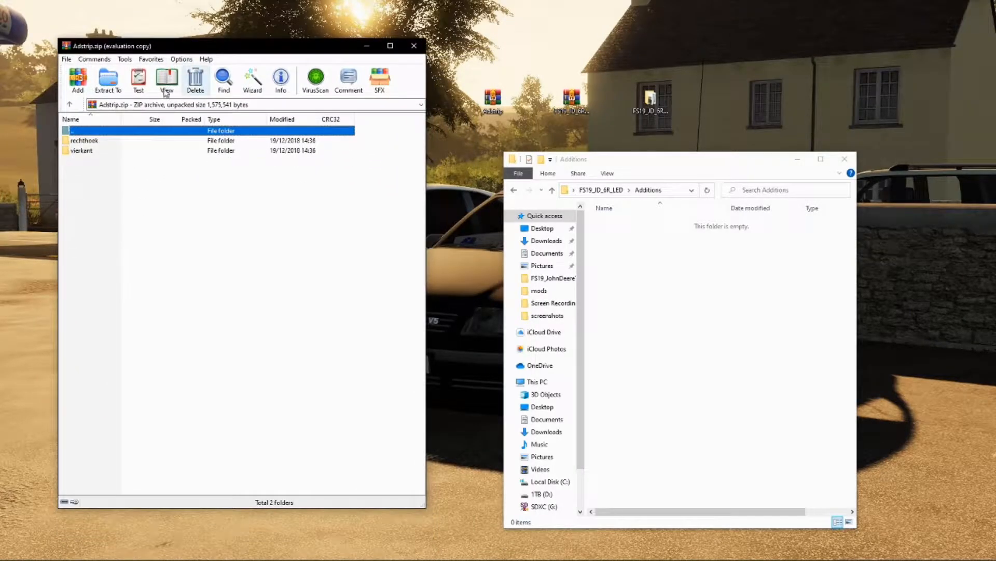
Copy the rechthoek folder out of the Adstrip archive into the Additions folder and close the archive
click(110, 139)
click(98, 150)
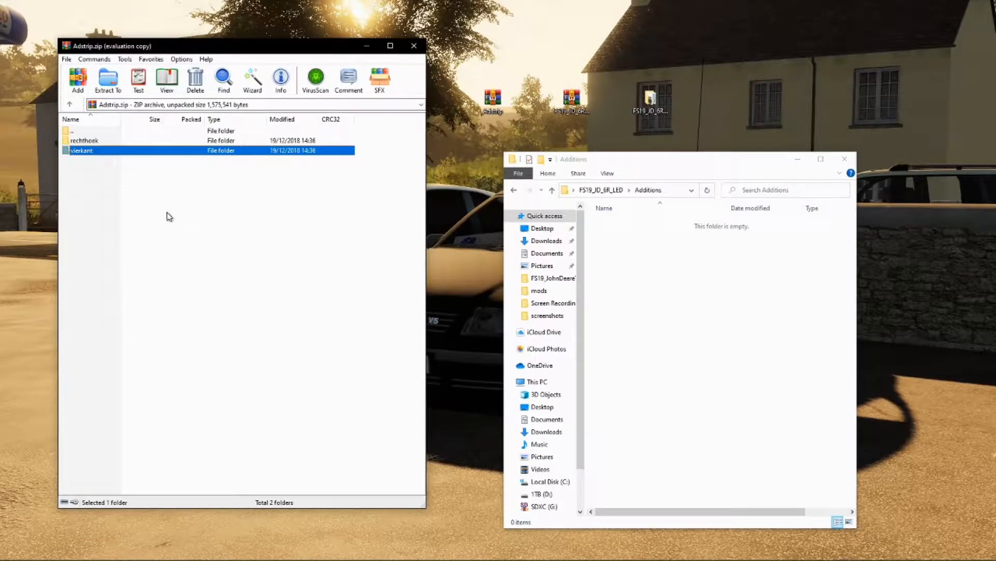
click(187, 132)
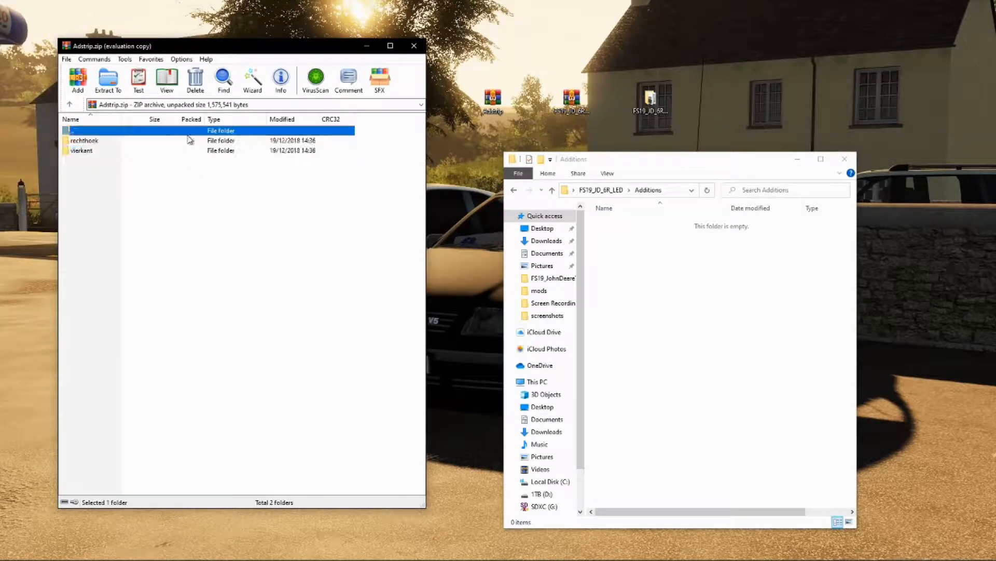
click(148, 144)
drag(148, 145, 696, 253)
drag(648, 163, 625, 40)
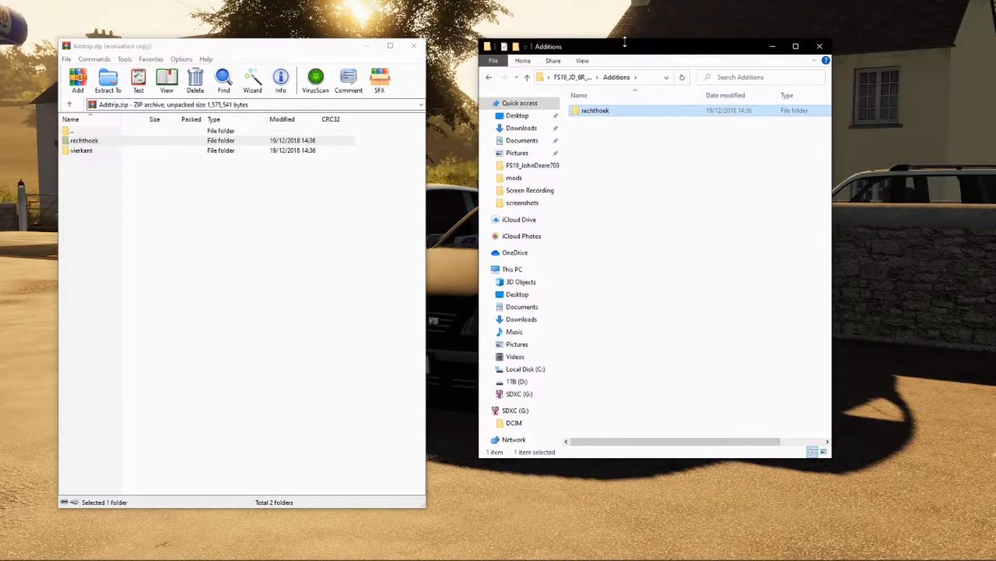
drag(607, 459, 607, 506)
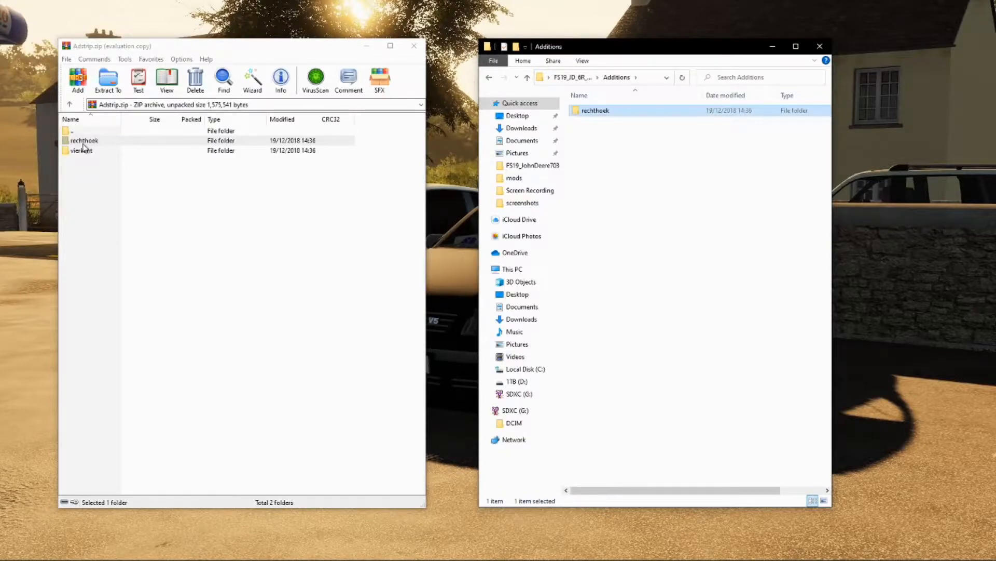
click(85, 150)
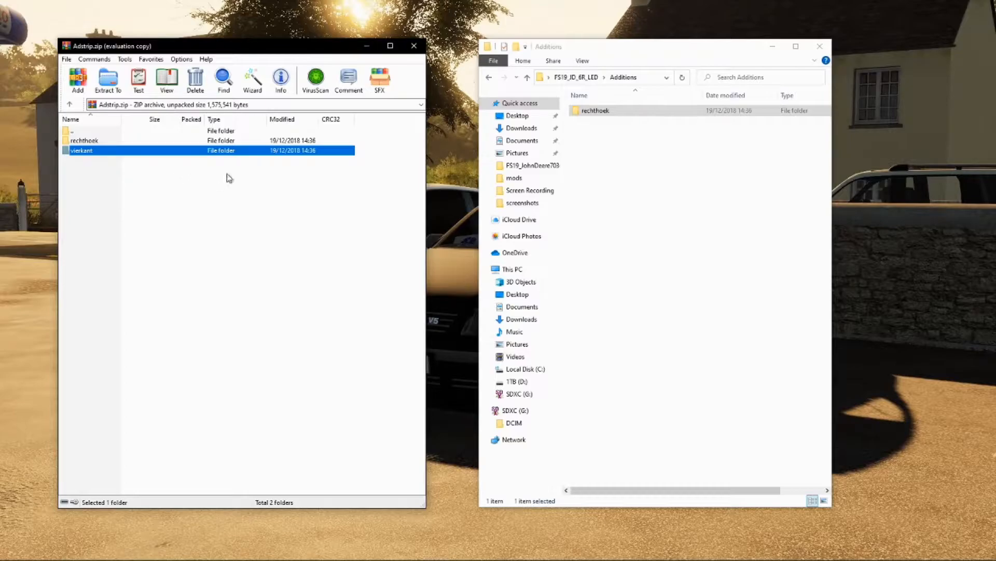
click(417, 47)
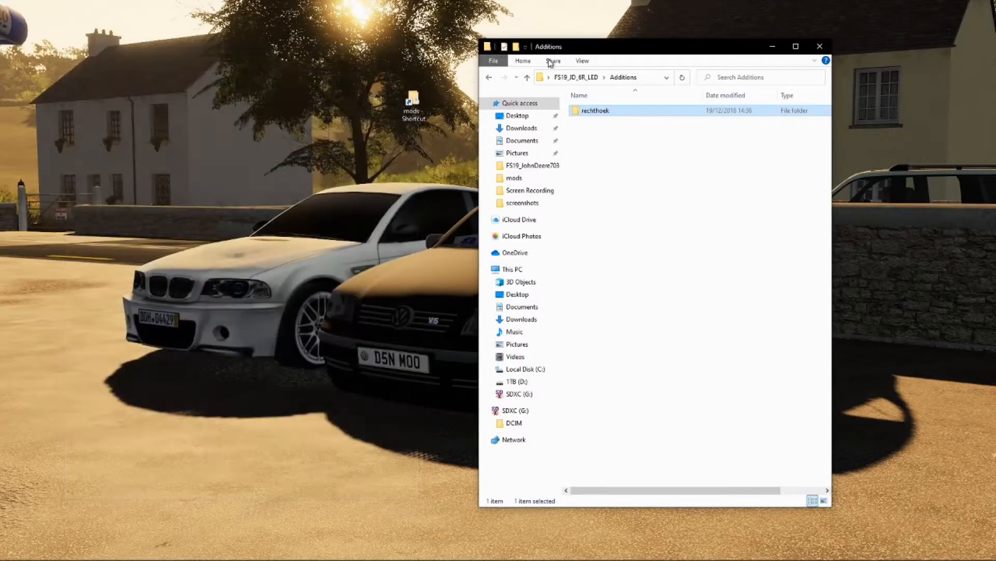
Maximize the Additions window and rename the rechthoek folder to 6150R Sticker
drag(588, 49, 349, 1)
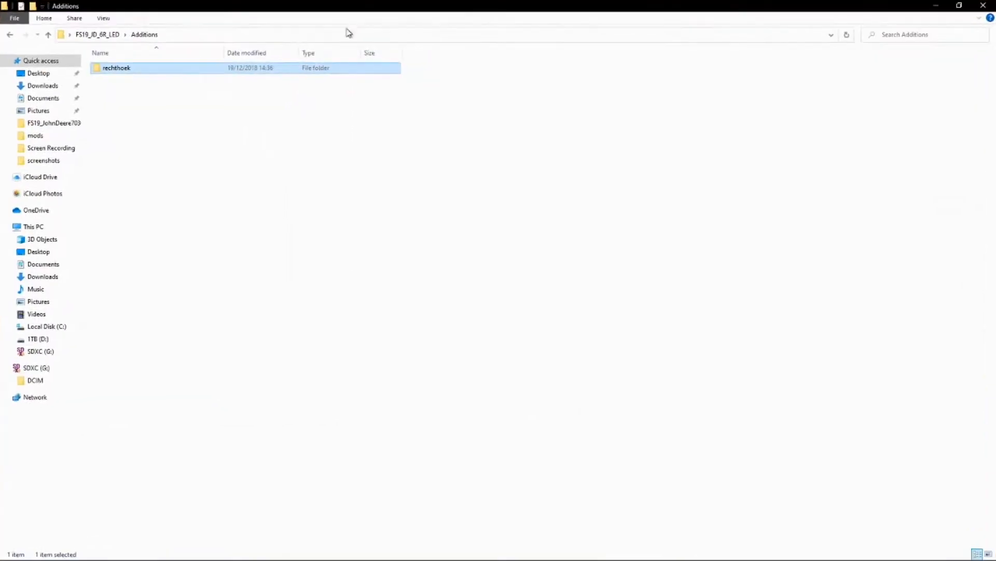
right_click(312, 70)
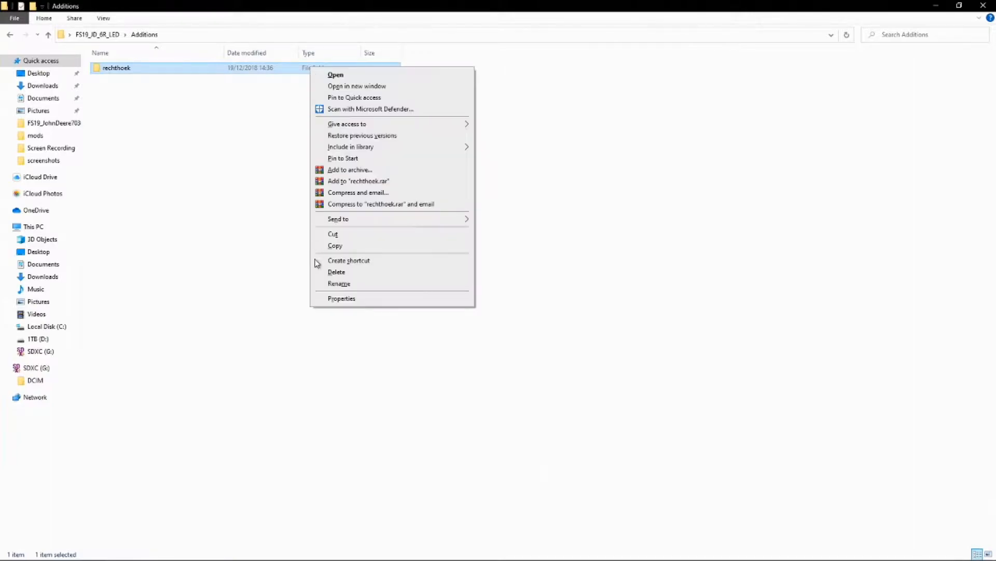
click(346, 285)
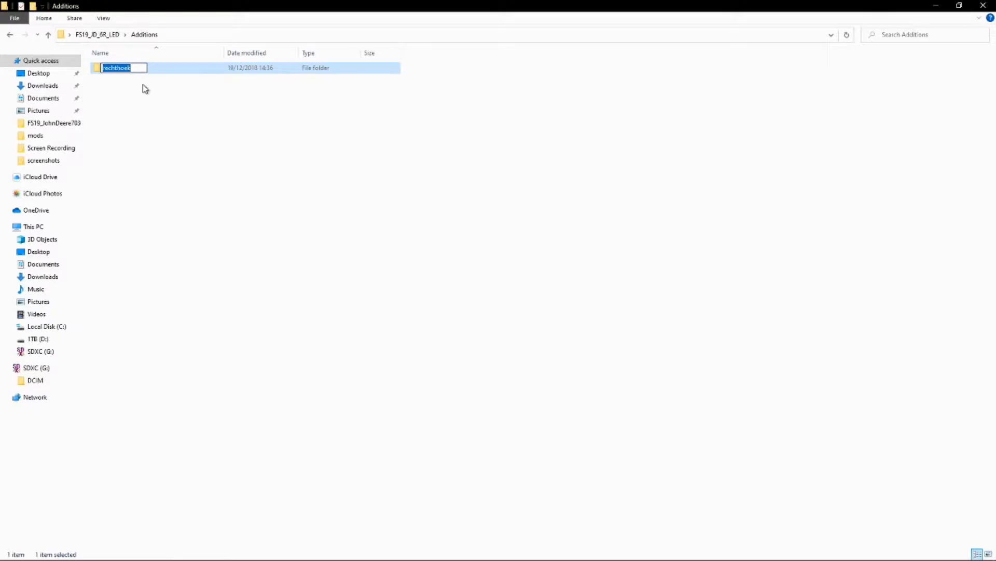
text(6150R Sticker)
key(Return)
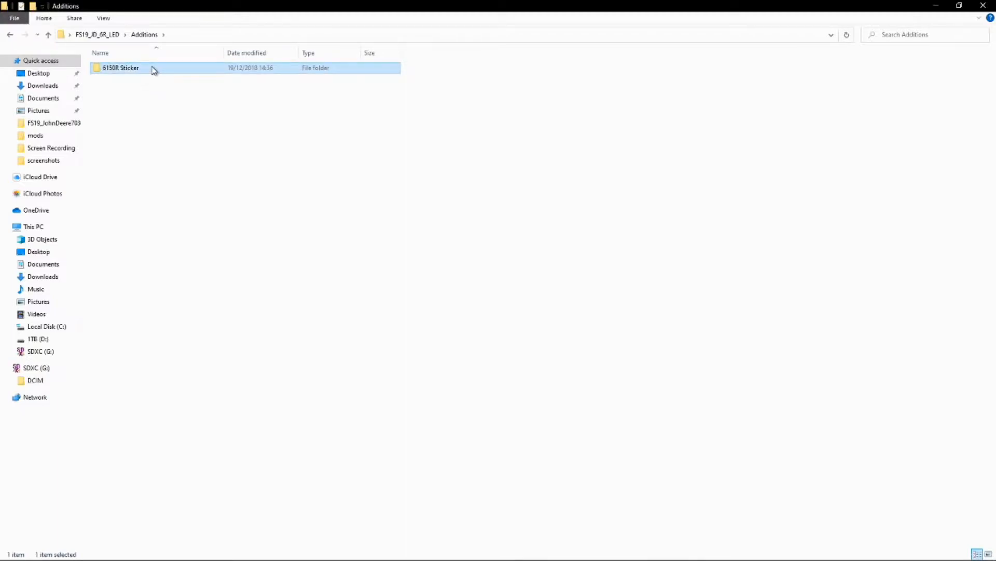
click(202, 164)
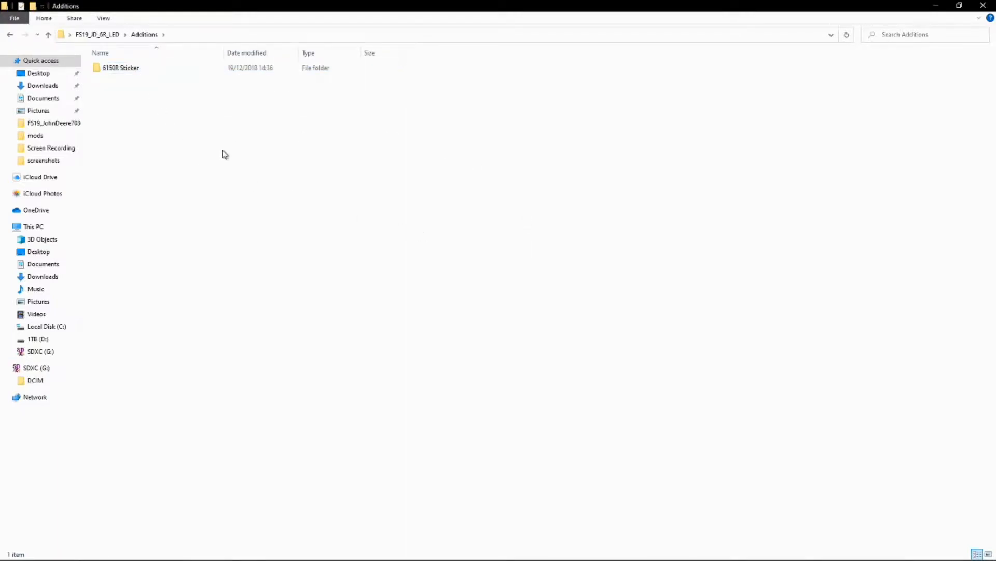
Check the files inside the 6150R Sticker folder and return to the Additions folder
drag(206, 340, 181, 165)
click(151, 71)
double_click(151, 71)
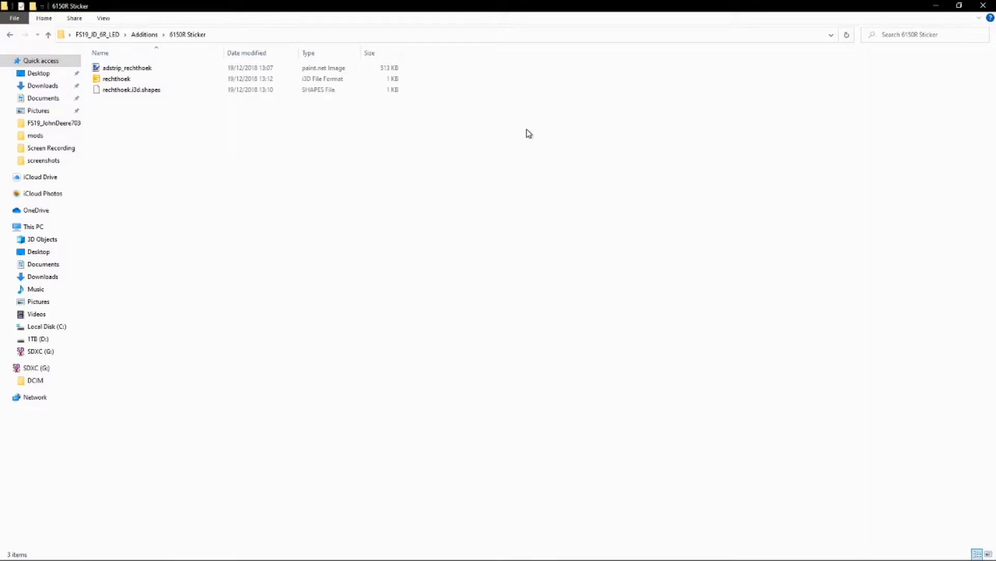
key(alt+Left)
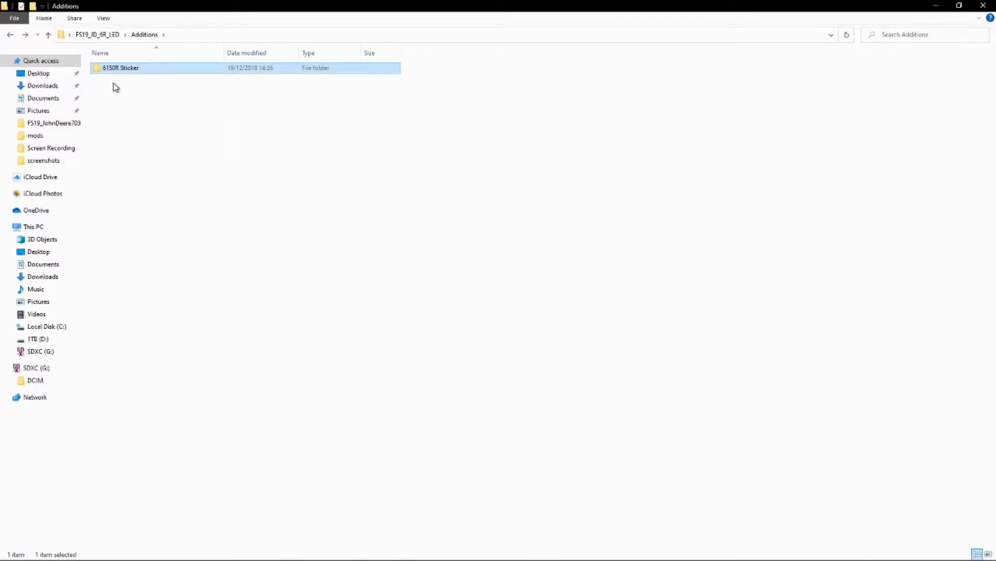
click(155, 99)
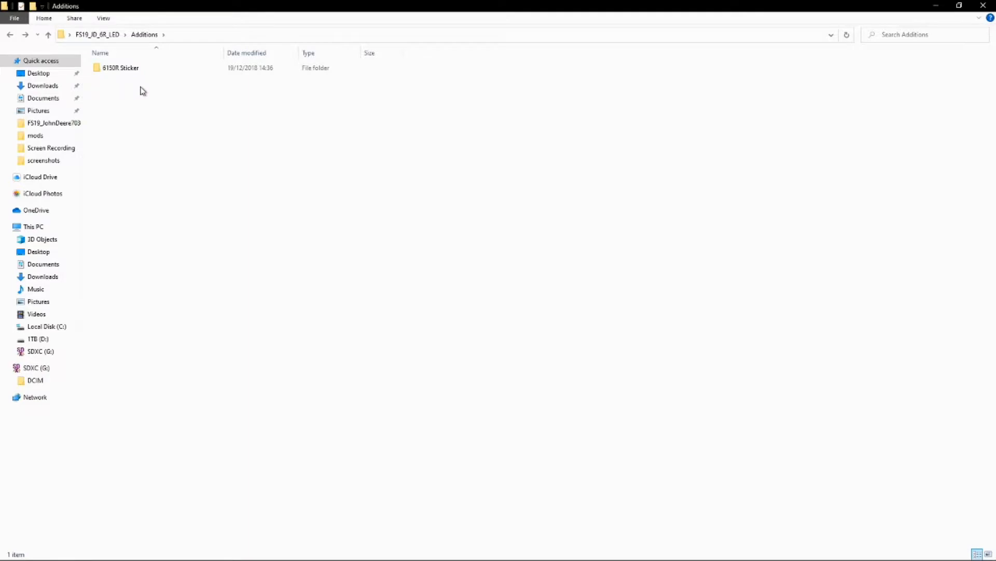
click(117, 71)
click(131, 90)
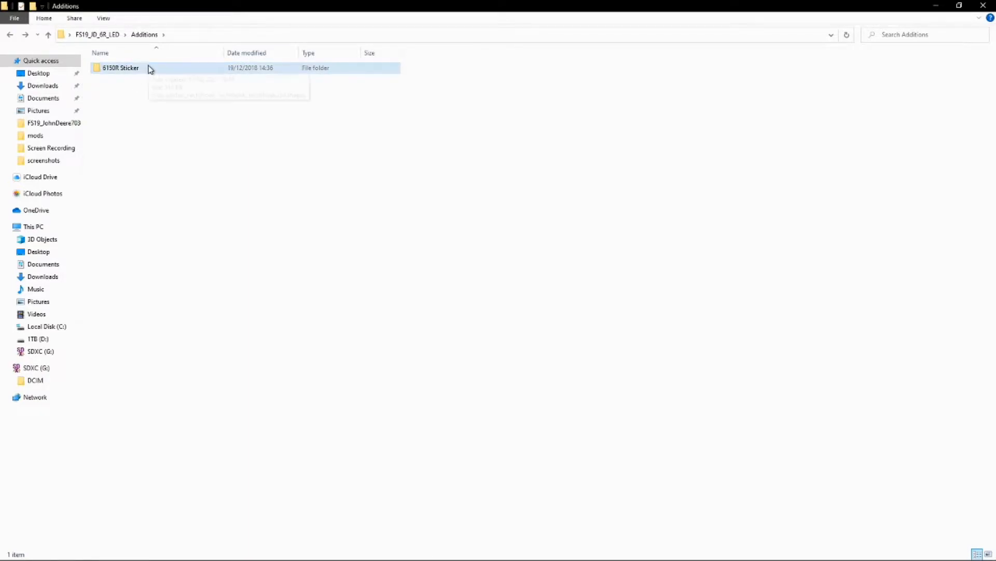
Open the adstrip_rechthoek image from the 6150R Sticker folder in paint.net
double_click(159, 70)
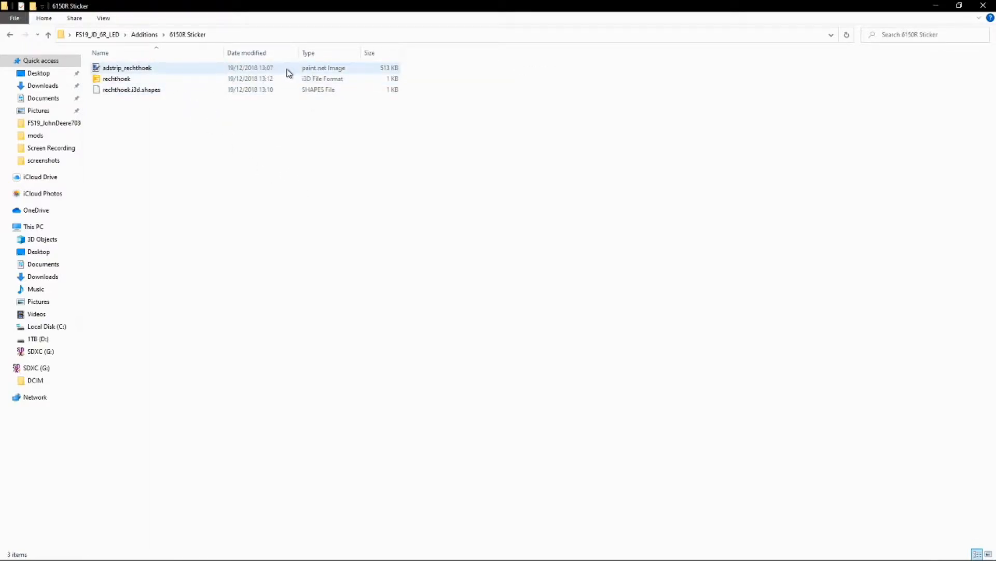
double_click(151, 70)
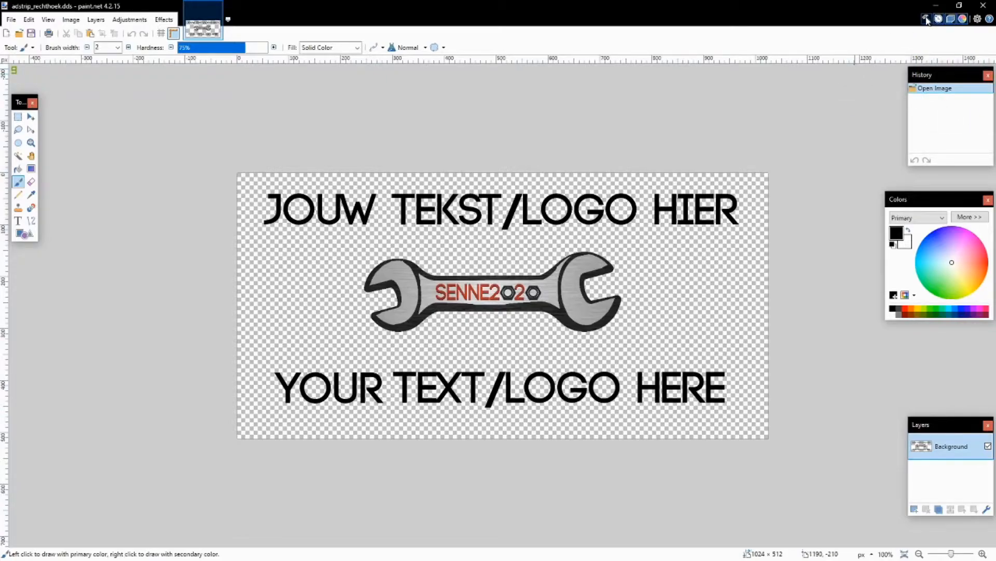
Hide the Tools, History, Layers and Colors windows around the image
click(963, 19)
click(961, 20)
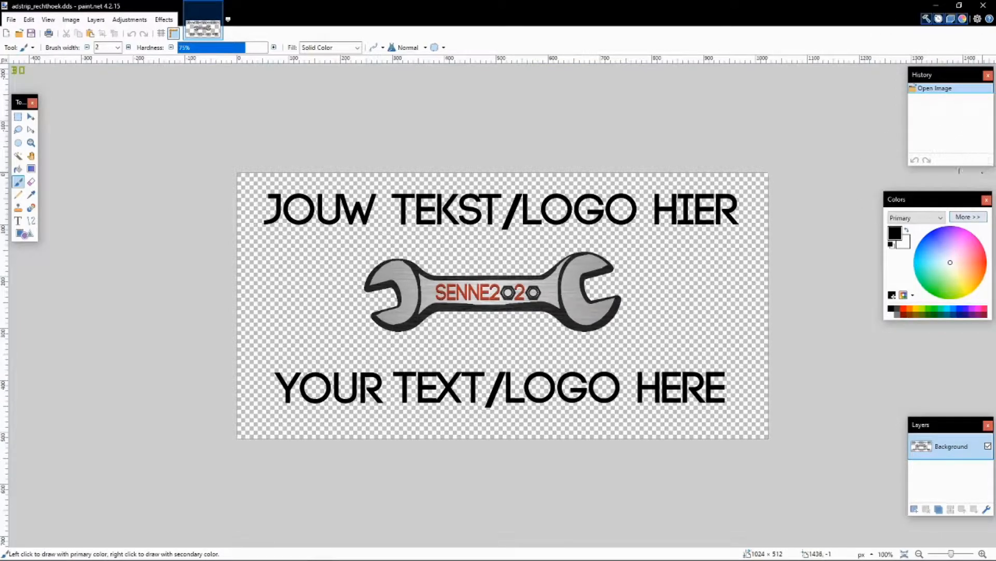
click(927, 19)
click(939, 19)
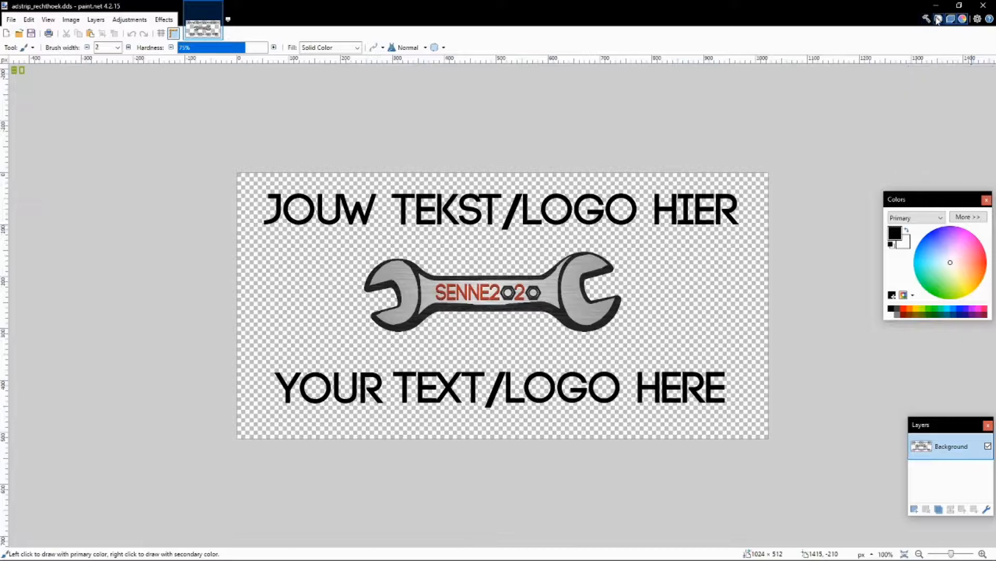
click(951, 19)
click(963, 20)
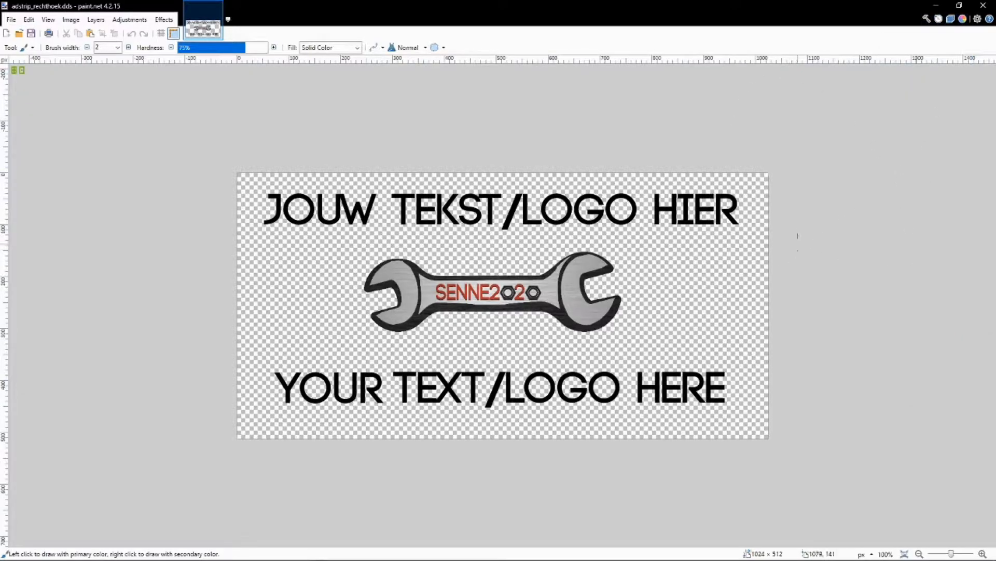
Show the Tools, History, Layers and Colors windows again
click(926, 19)
click(939, 20)
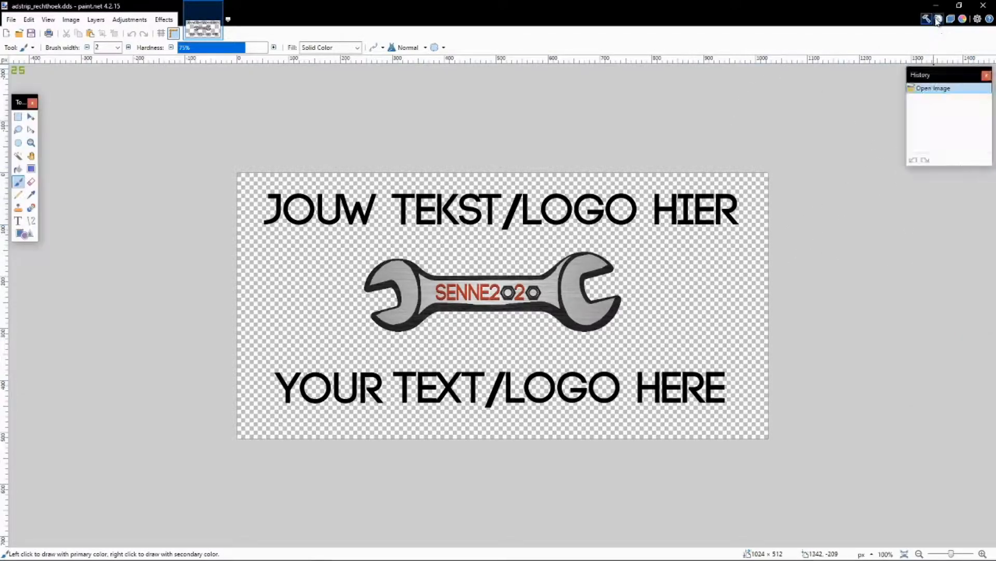
click(950, 20)
click(963, 19)
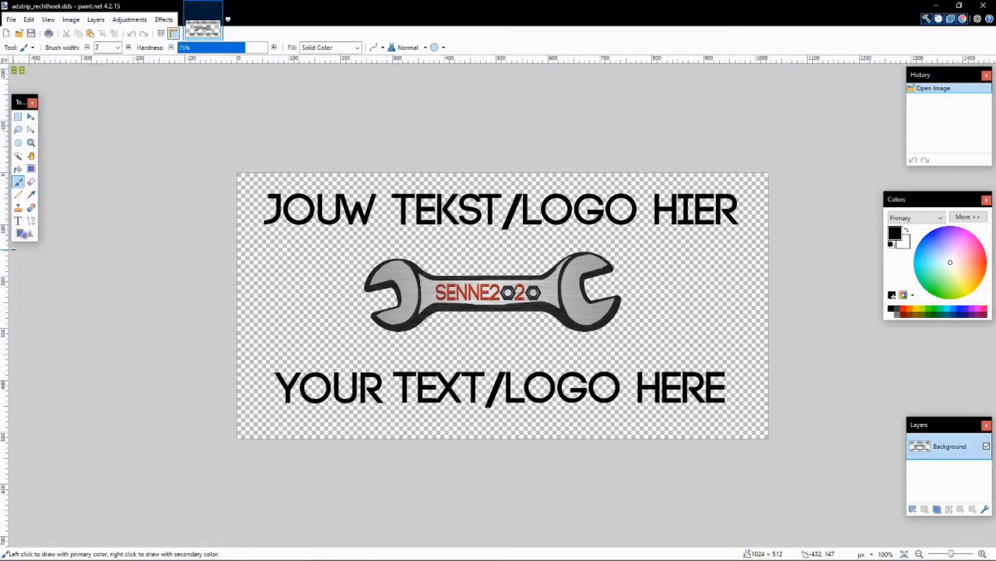
Select the whole adstrip template image and erase its placeholder text and wrench logo
click(18, 118)
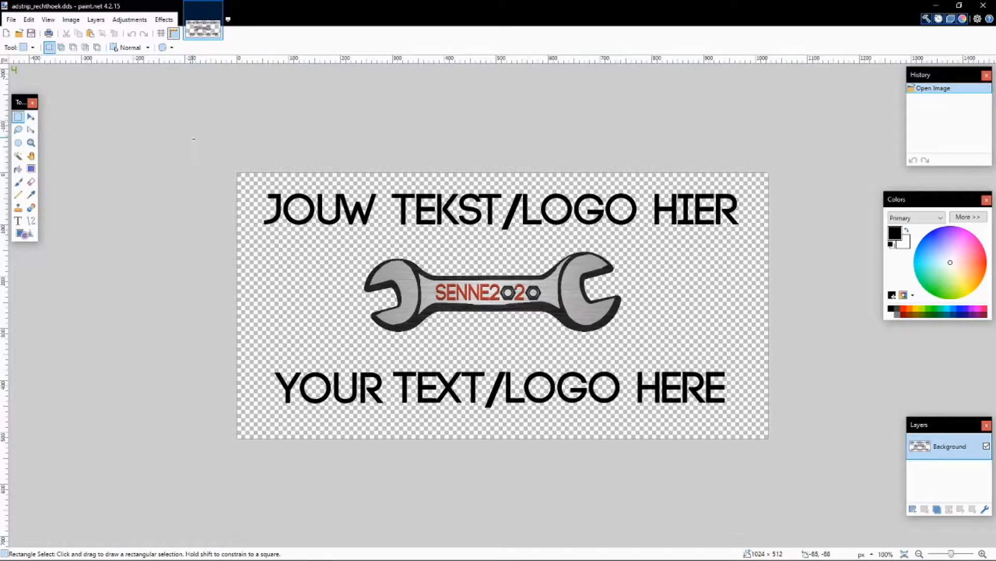
drag(237, 181, 855, 476)
key(Delete)
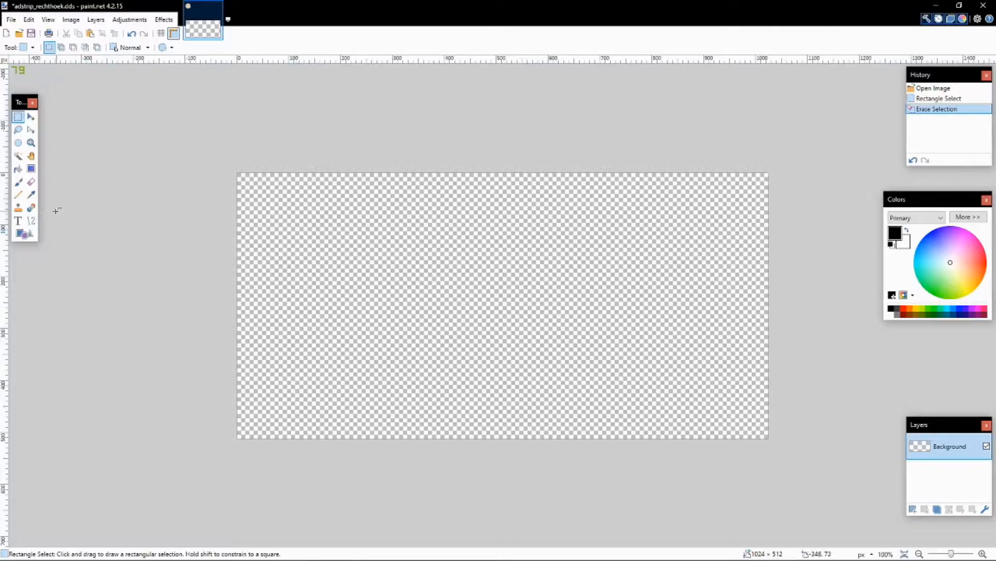
Add the text 6150R with the Text tool, set its font size to 108 and center it on the canvas
click(19, 221)
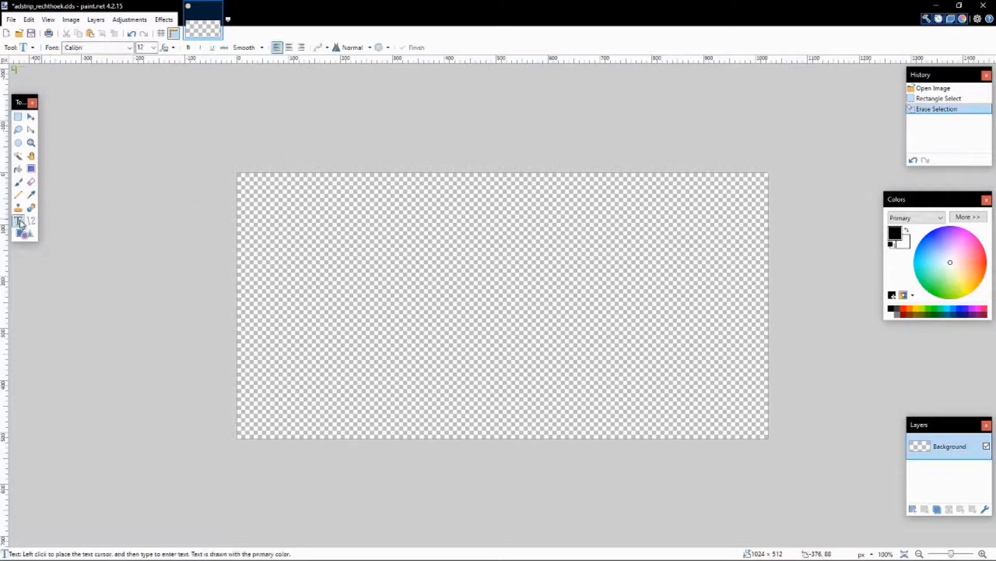
click(425, 257)
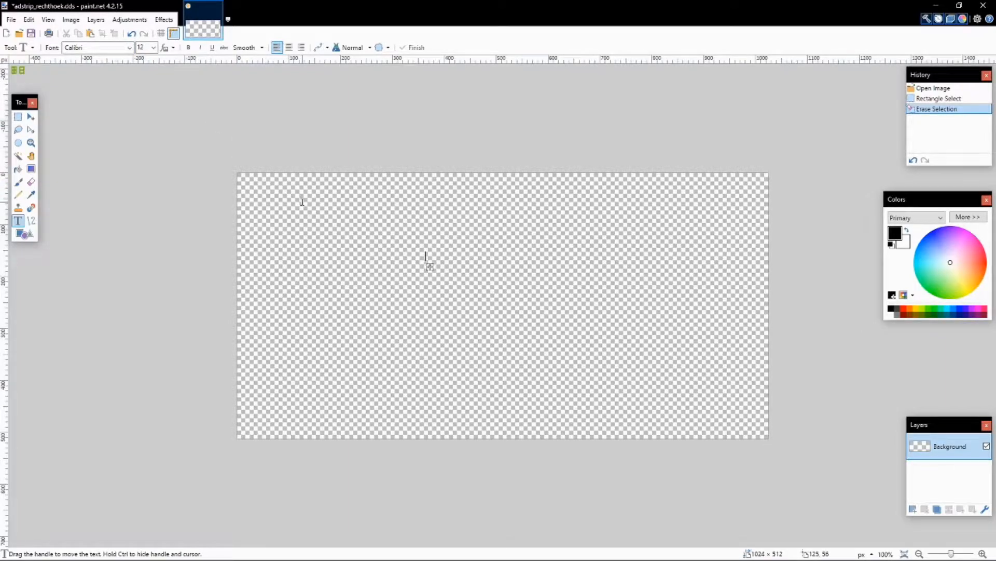
text(61508)
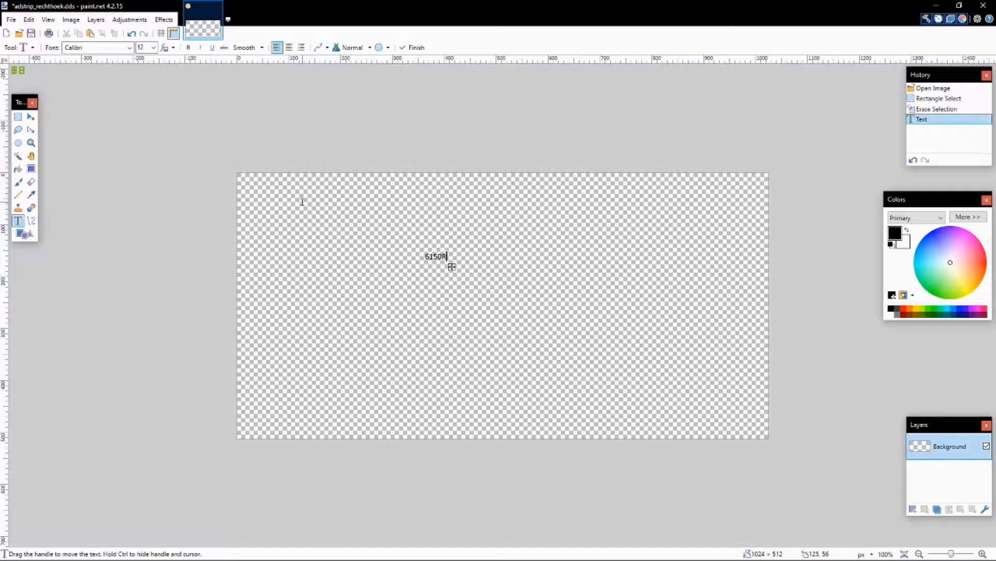
drag(452, 267, 516, 281)
click(153, 47)
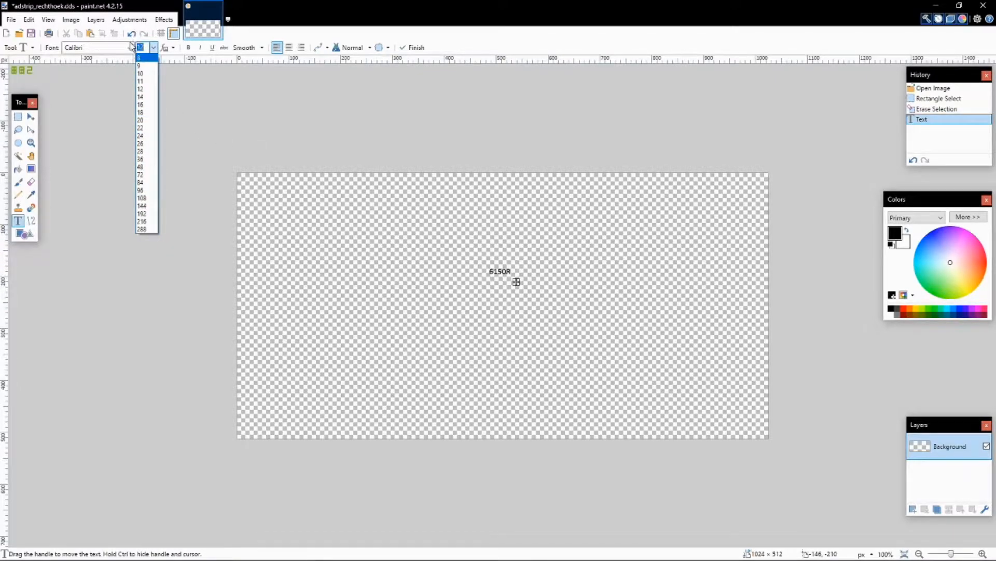
click(151, 199)
drag(686, 324, 604, 332)
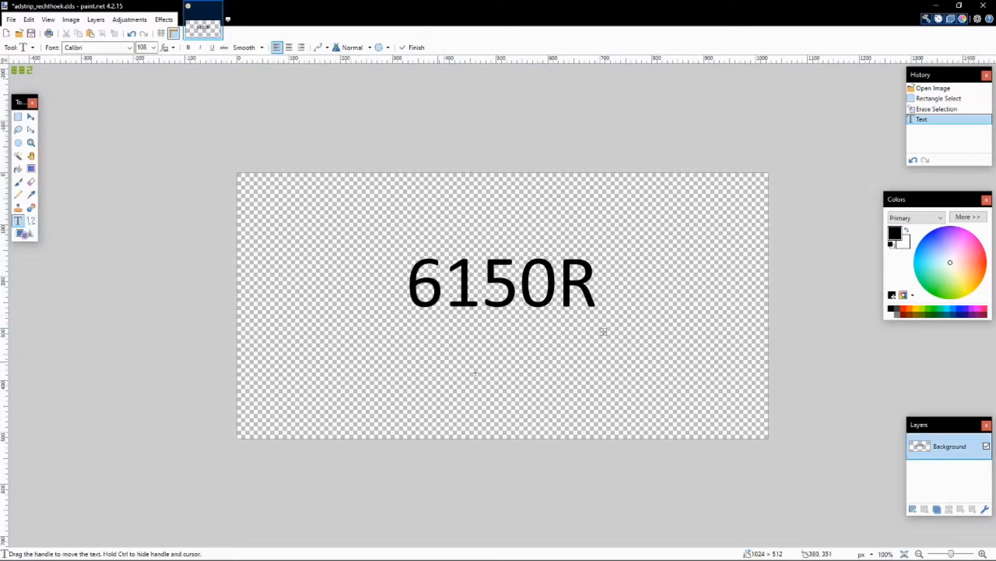
Color the 6150R text yellow-orange and make it bold and italic
click(914, 310)
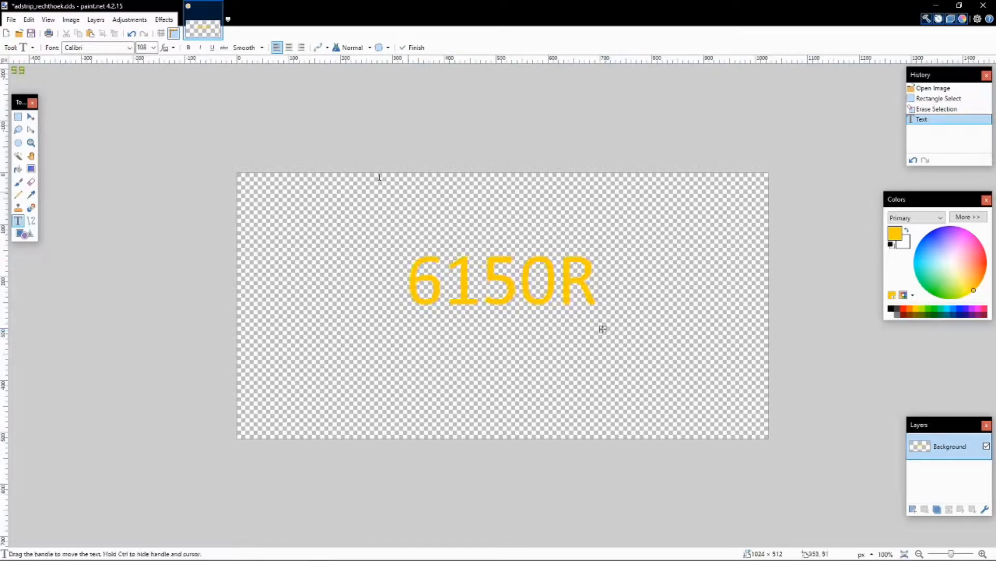
click(188, 48)
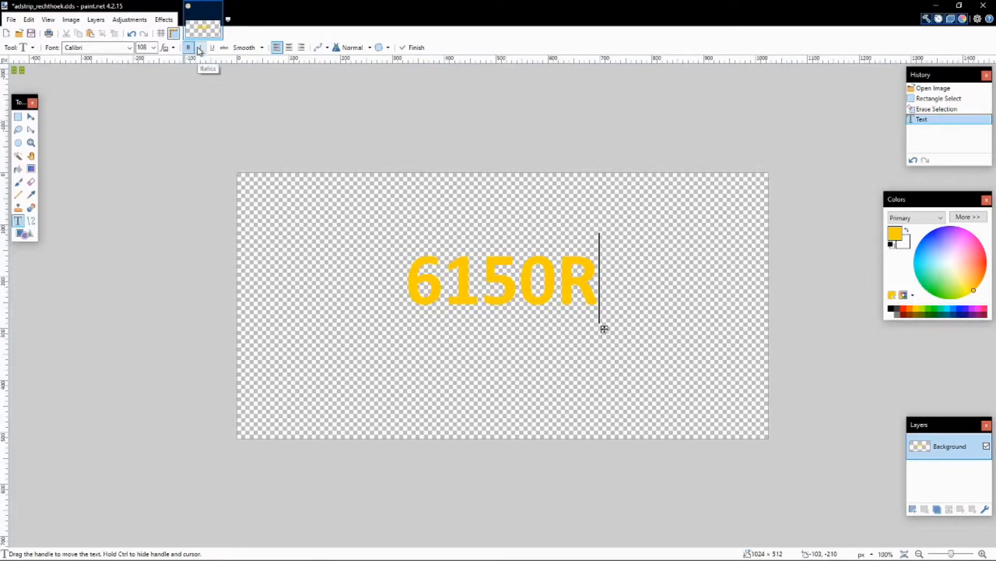
click(199, 47)
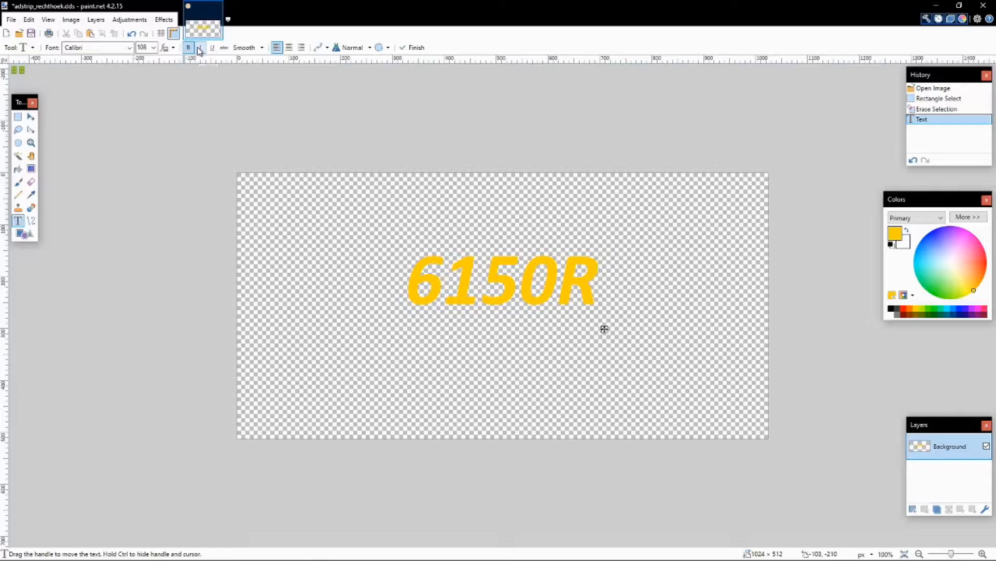
Change the 6150R text's font to Good Times, recenter it on the canvas and commit it
click(130, 47)
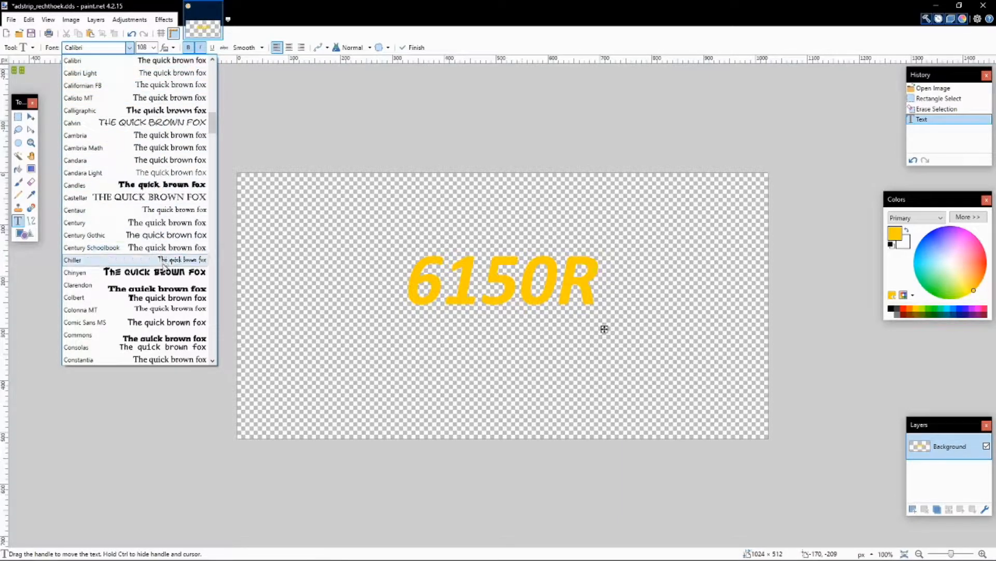
scroll(165, 270, down, 5)
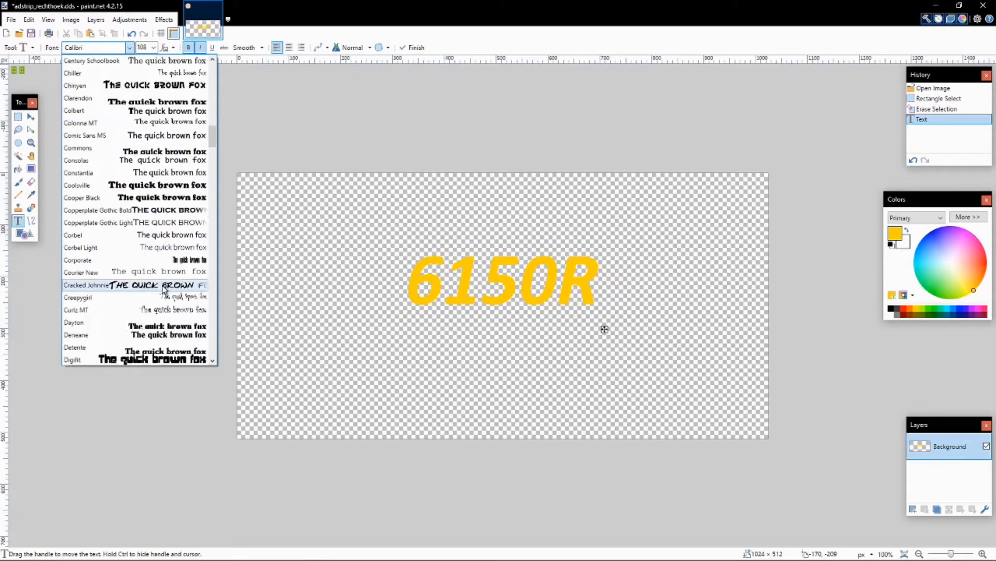
click(165, 260)
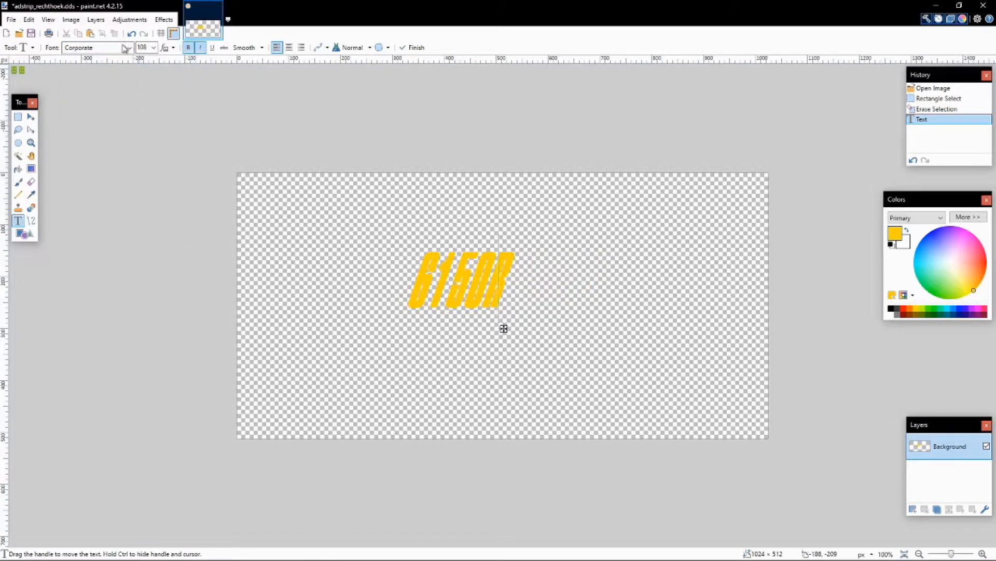
click(125, 47)
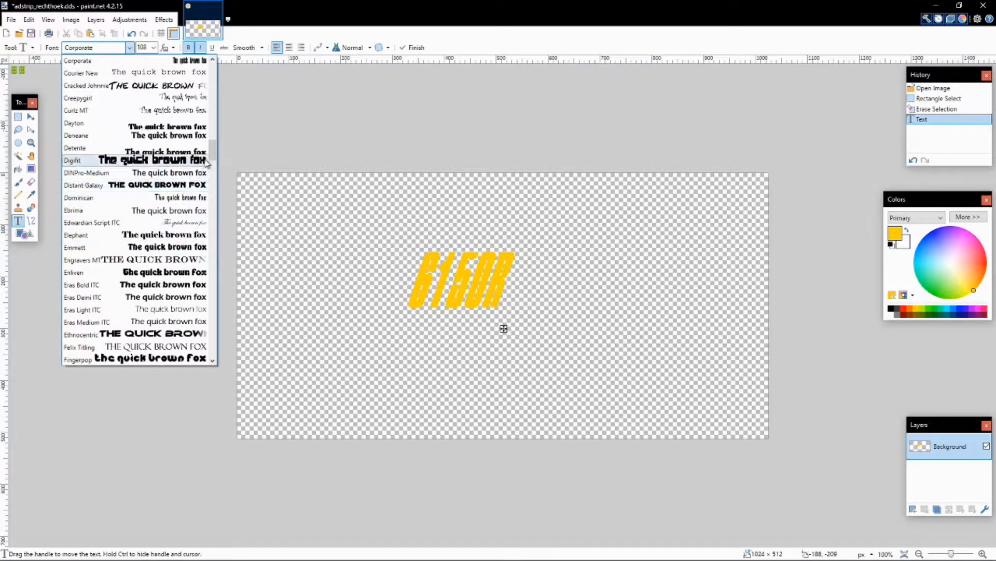
click(193, 221)
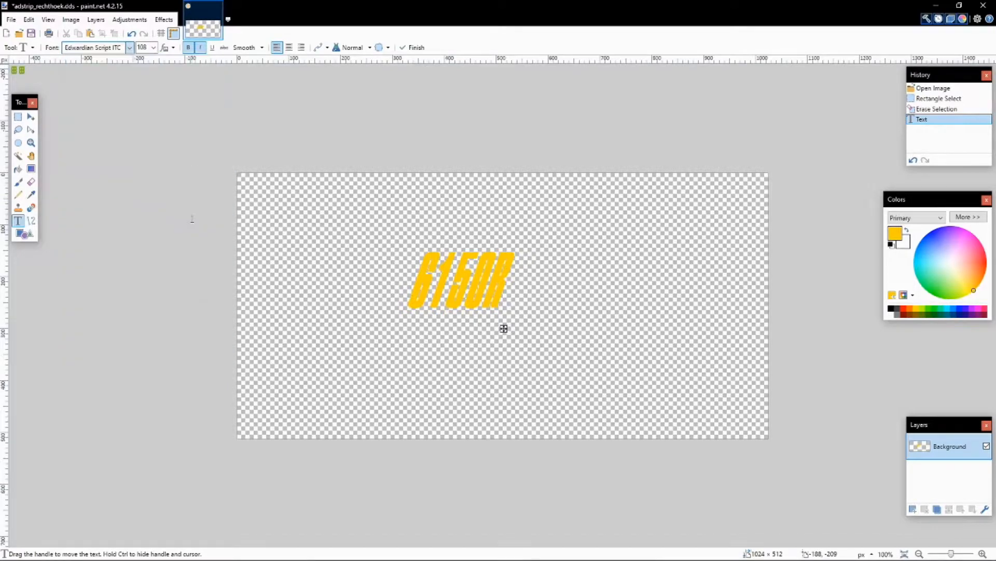
drag(630, 327, 604, 327)
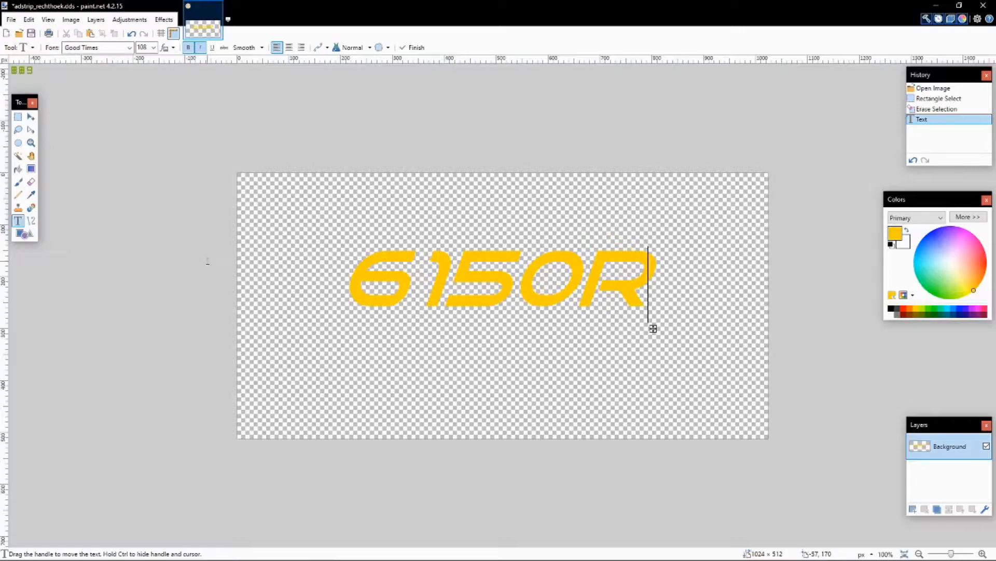
click(196, 201)
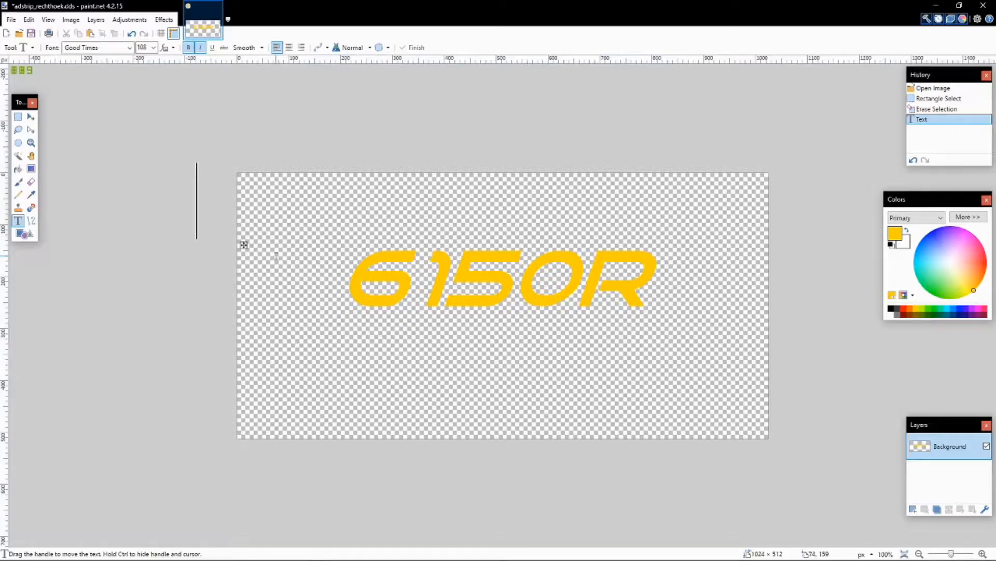
Switch to the Paint Bucket and set the primary color to dark green
click(17, 170)
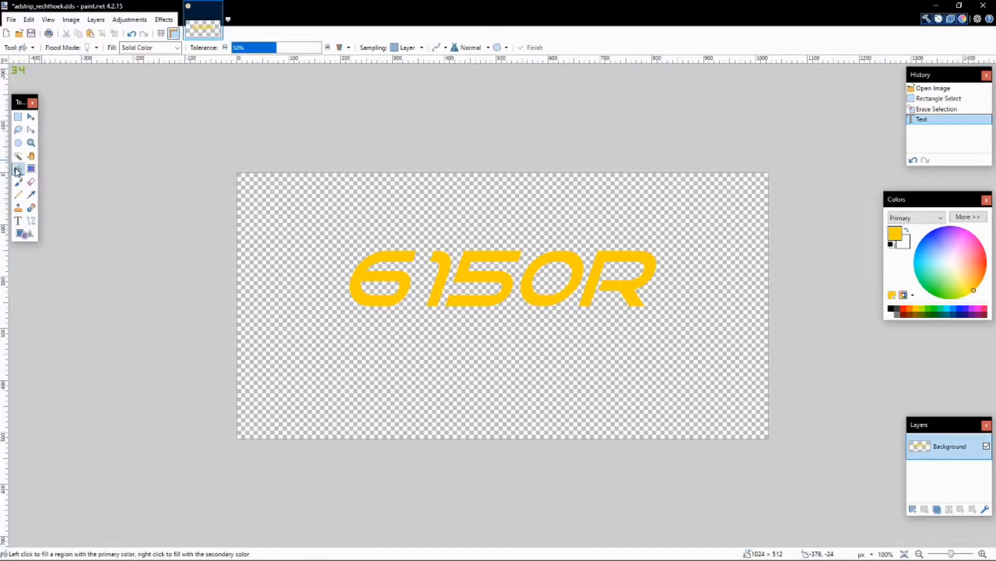
click(928, 315)
Try filling the R, 1, 0 and 5 of the 6150R text with dark green
click(636, 282)
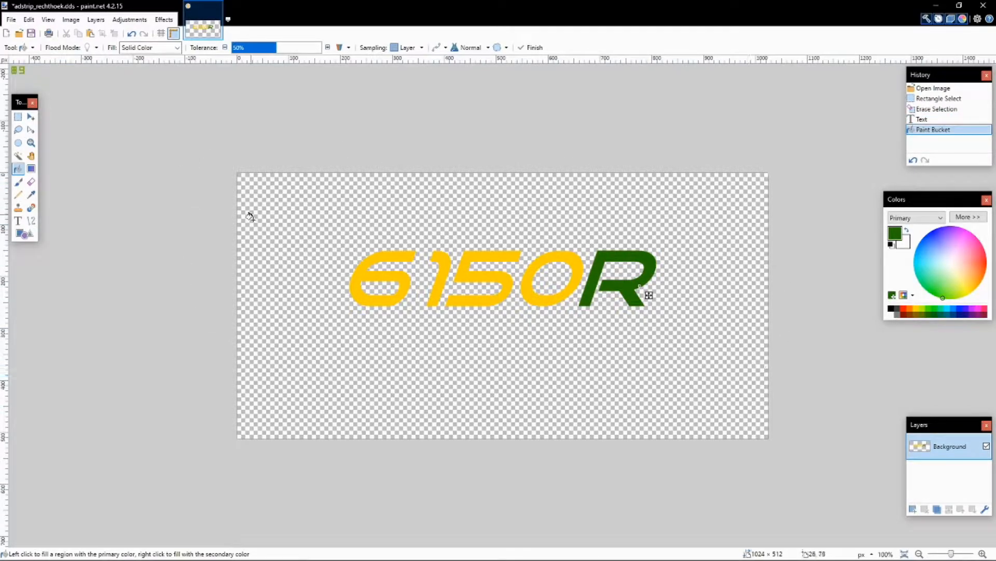
click(437, 297)
click(537, 299)
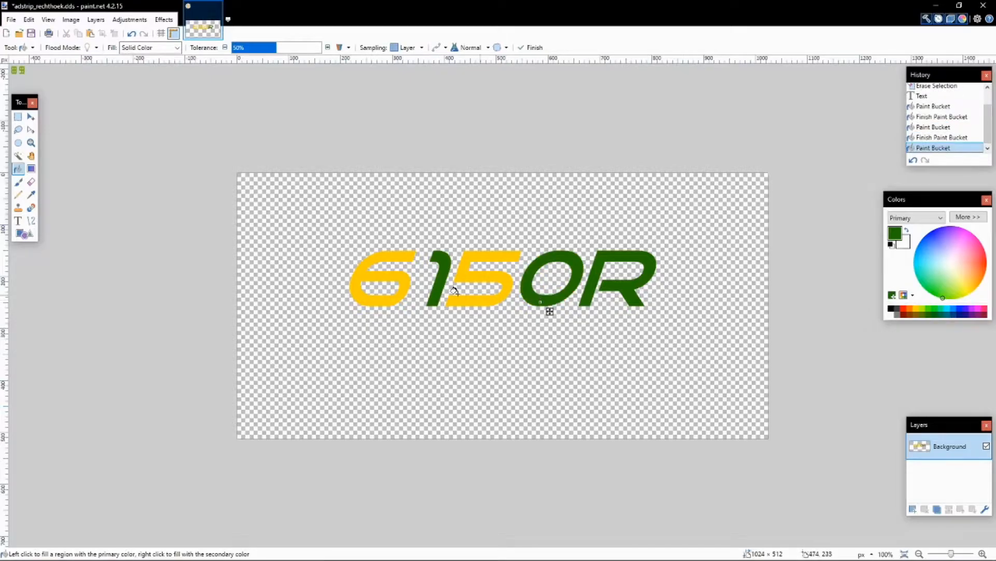
click(479, 279)
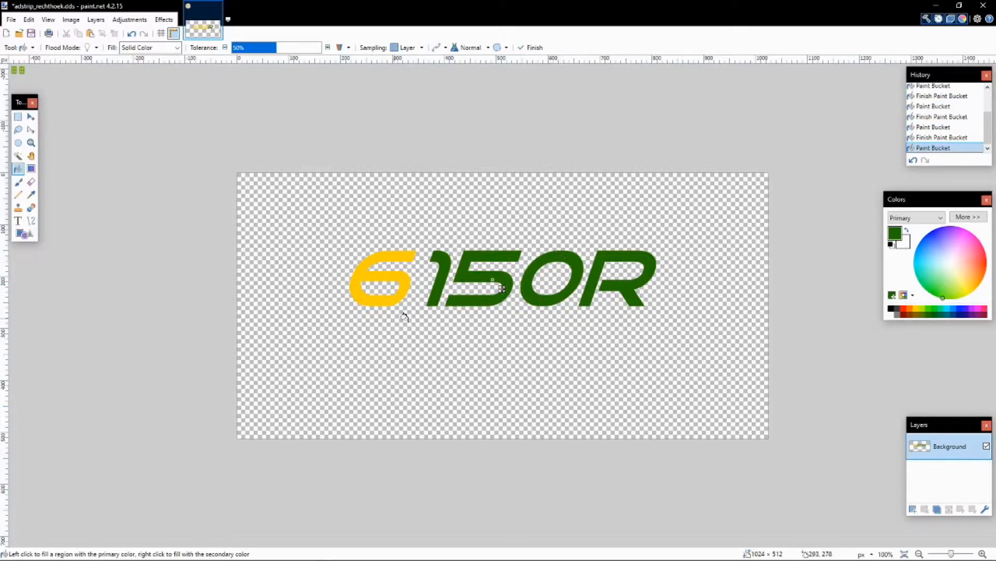
Undo all the dark green fills on the 6150R characters
click(132, 33)
click(131, 34)
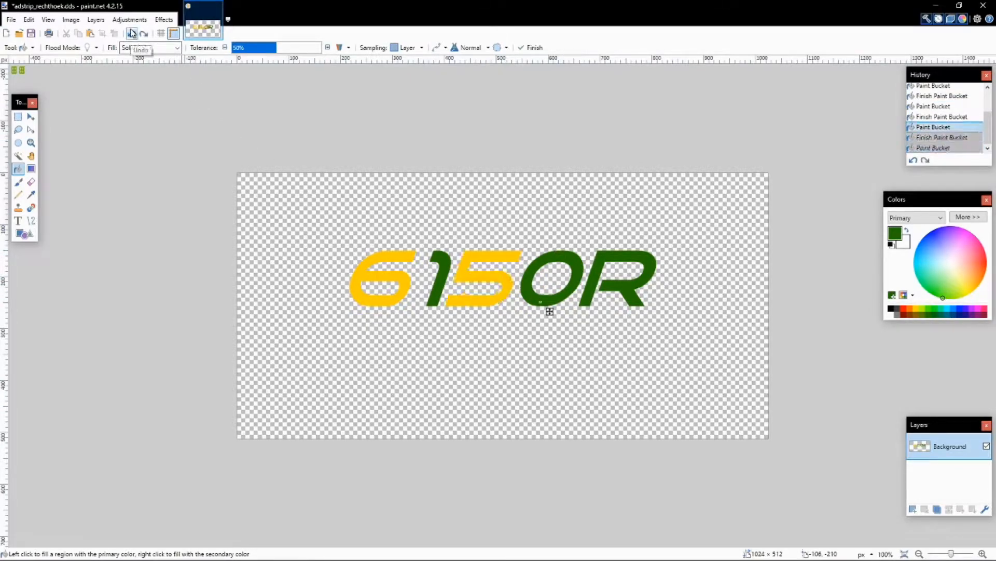
click(132, 33)
click(132, 33)
click(132, 34)
click(132, 33)
click(132, 34)
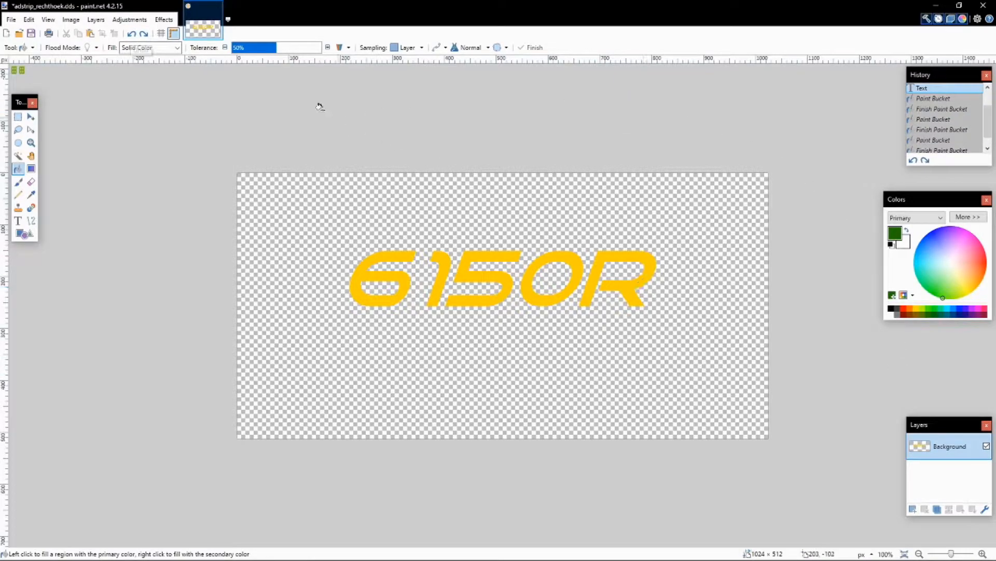
click(143, 33)
click(132, 33)
Draw a rounded rectangle about 587 × 19 pixels just beneath the 6150R text and fill it with dark green
click(24, 234)
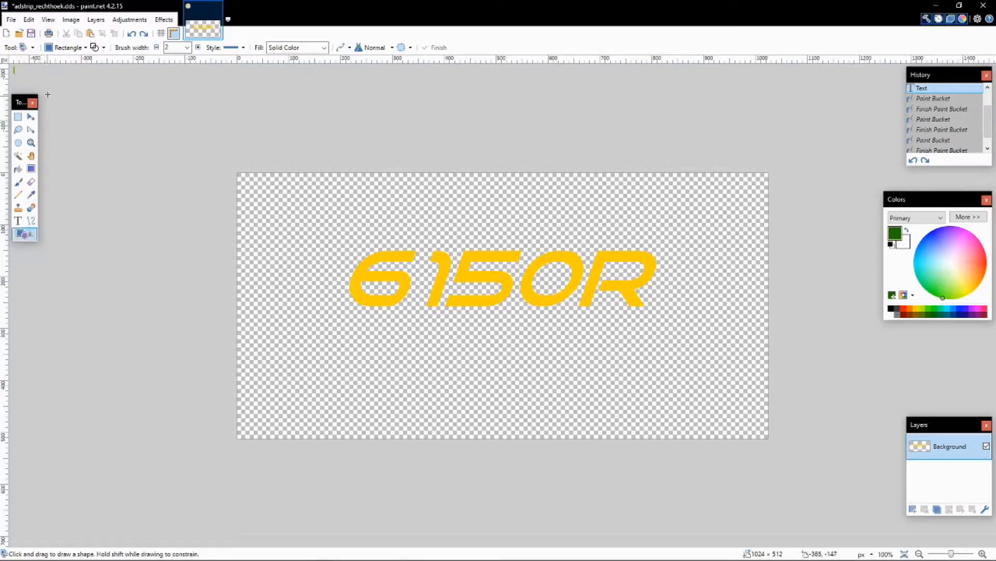
click(66, 49)
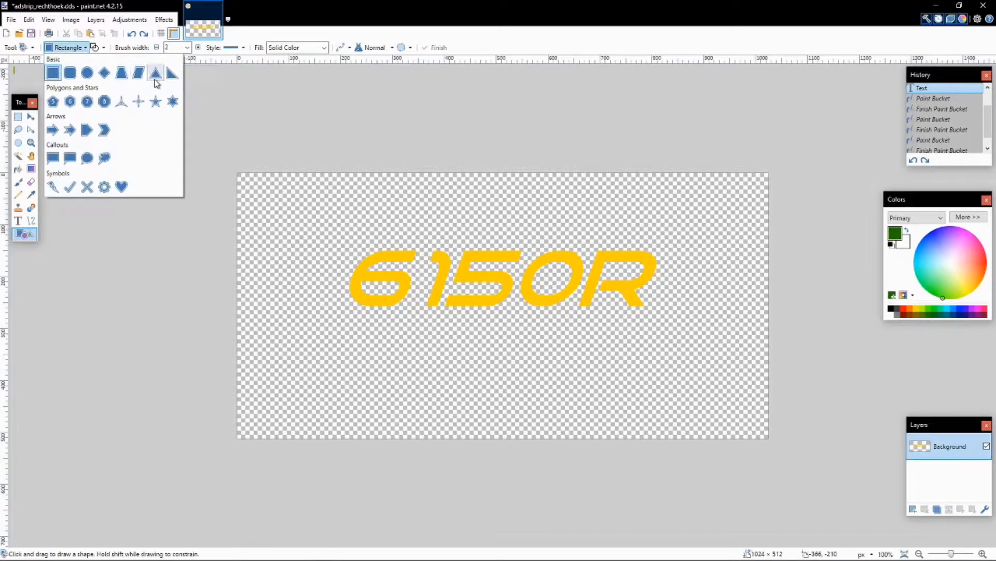
click(70, 74)
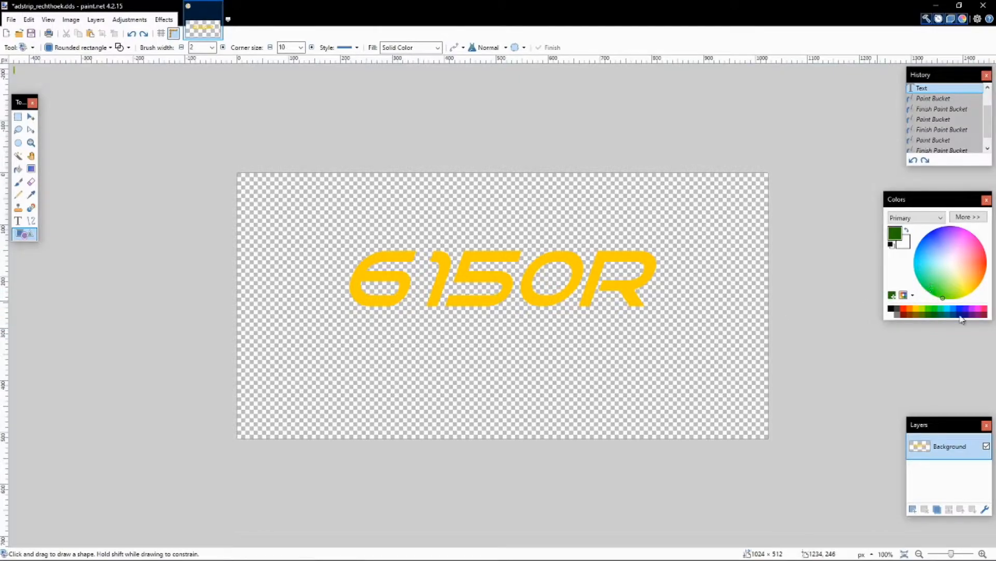
drag(348, 310, 653, 320)
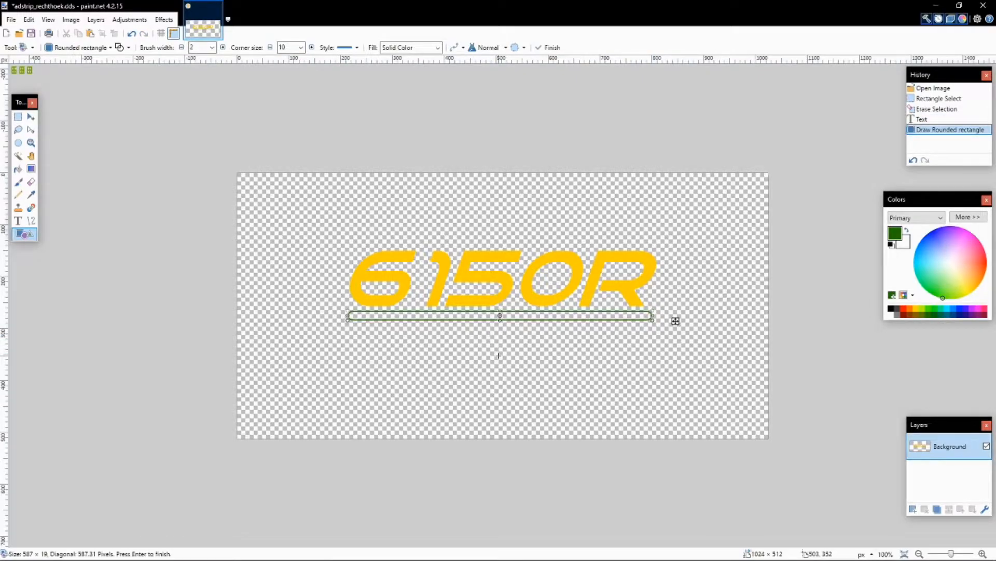
ctrl+scroll(499, 356, up, 3)
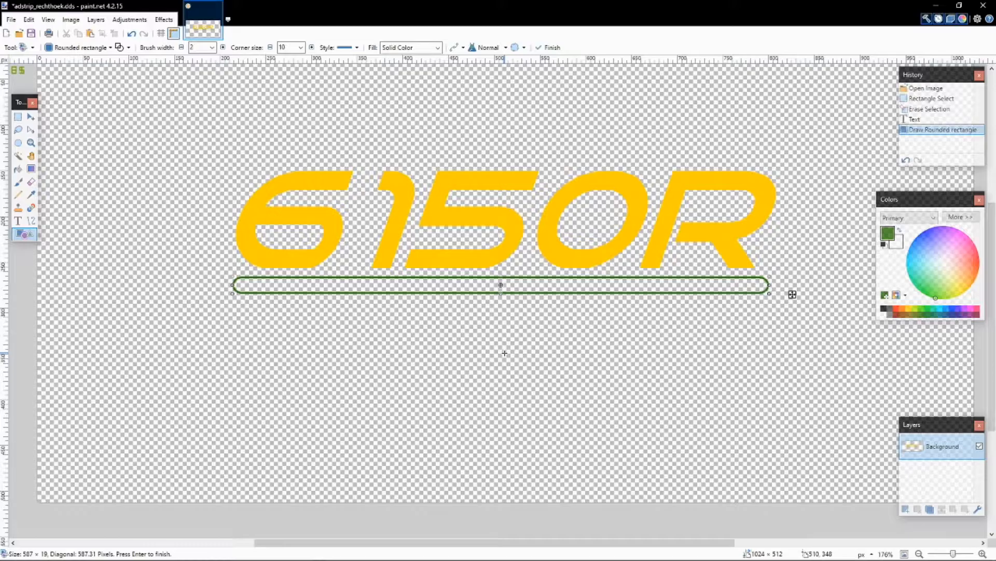
scroll(505, 353, up, 2)
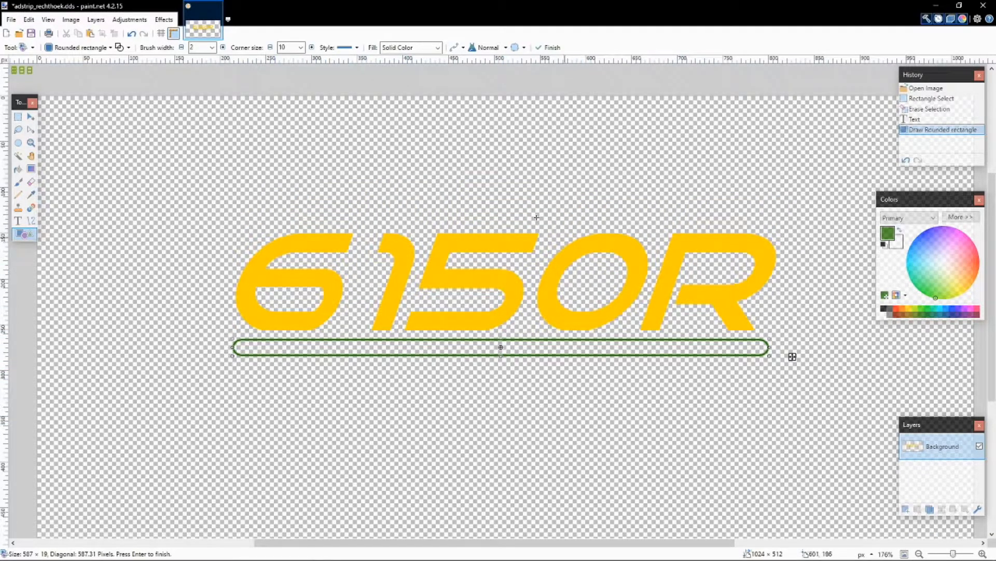
click(18, 169)
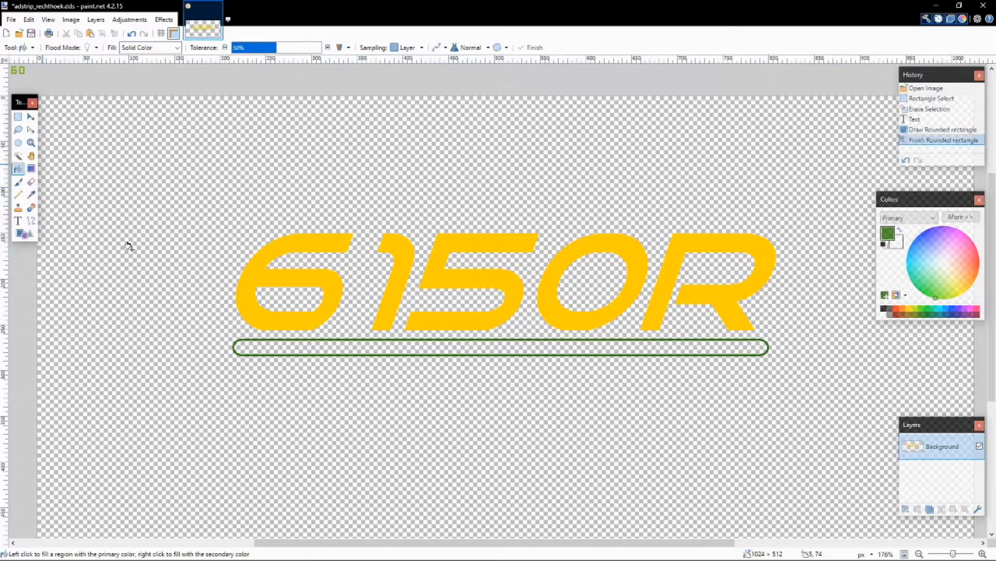
click(308, 347)
Add the text JOHN DEERE in yellow at font size 16 on the dark green bar beneath 6150R
ctrl+scroll(117, 344, down, 3)
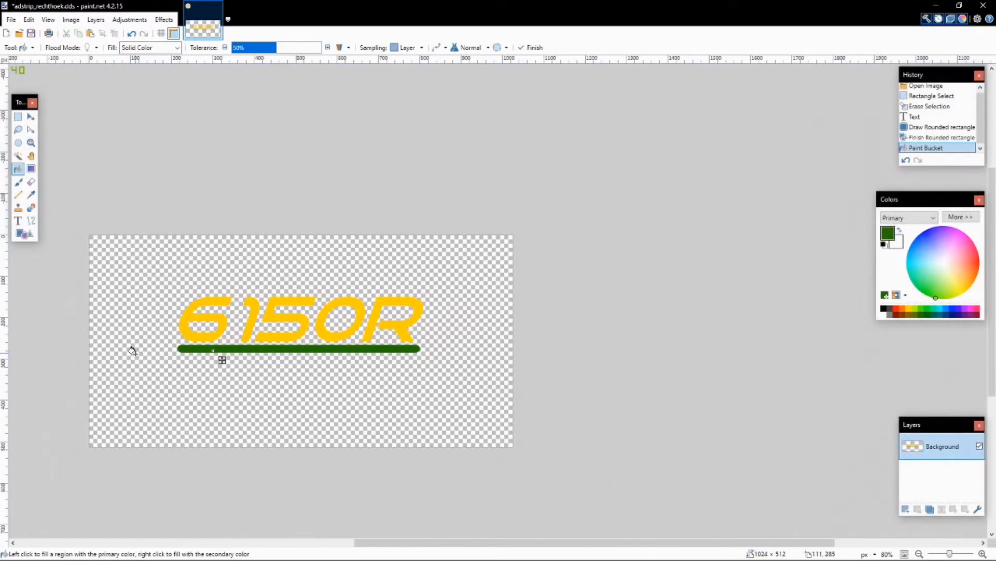
drag(522, 543, 456, 543)
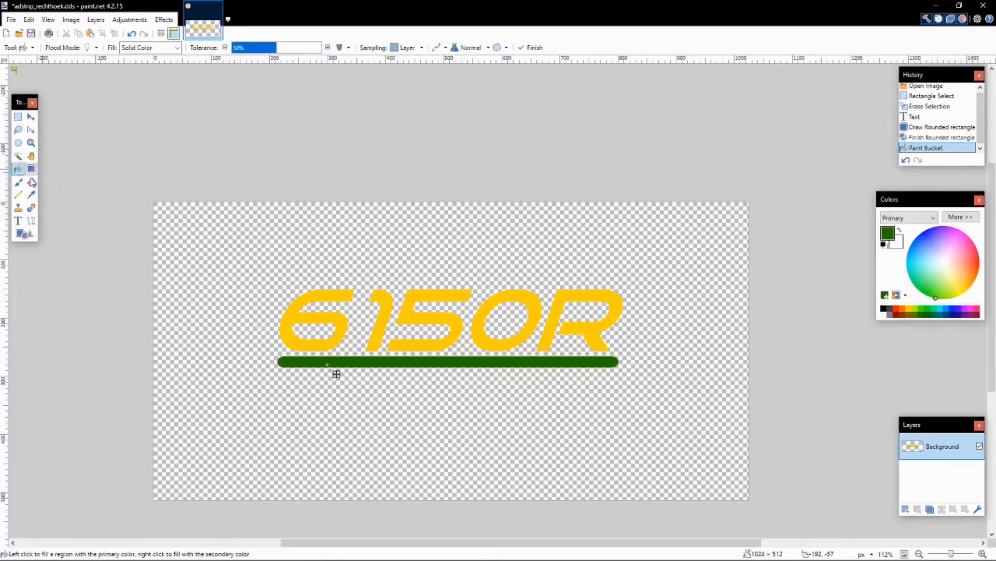
click(18, 220)
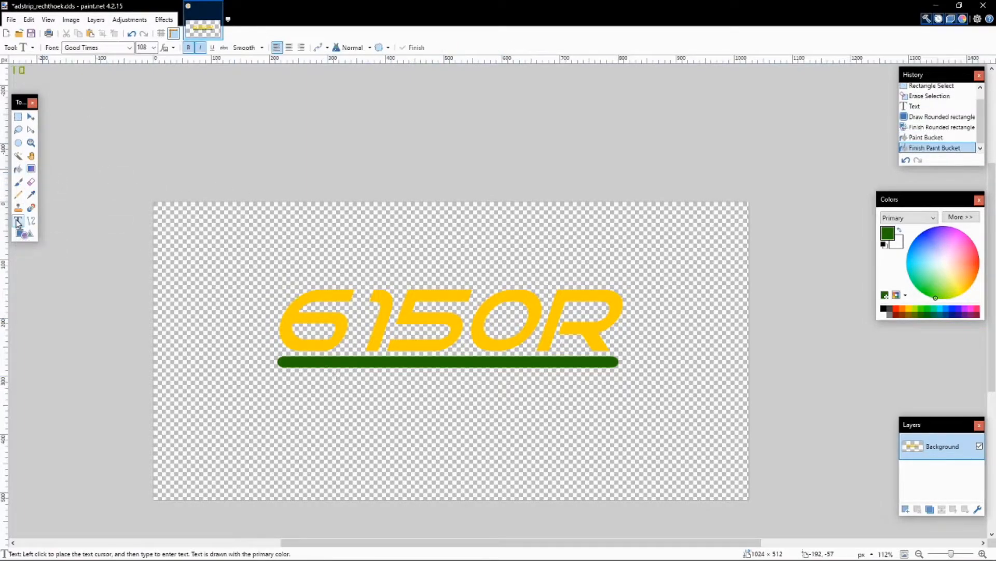
click(351, 407)
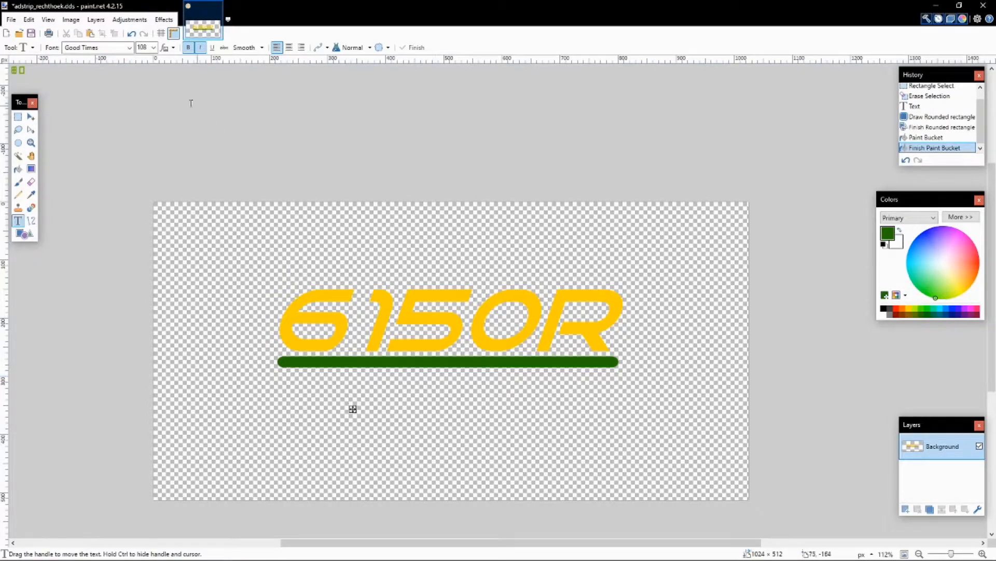
click(154, 47)
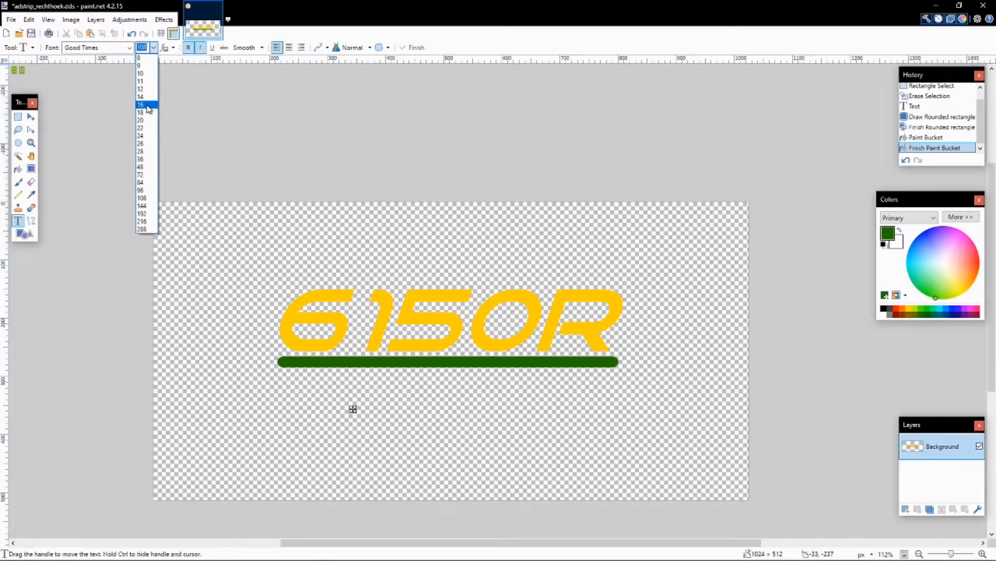
click(147, 105)
drag(353, 372, 418, 374)
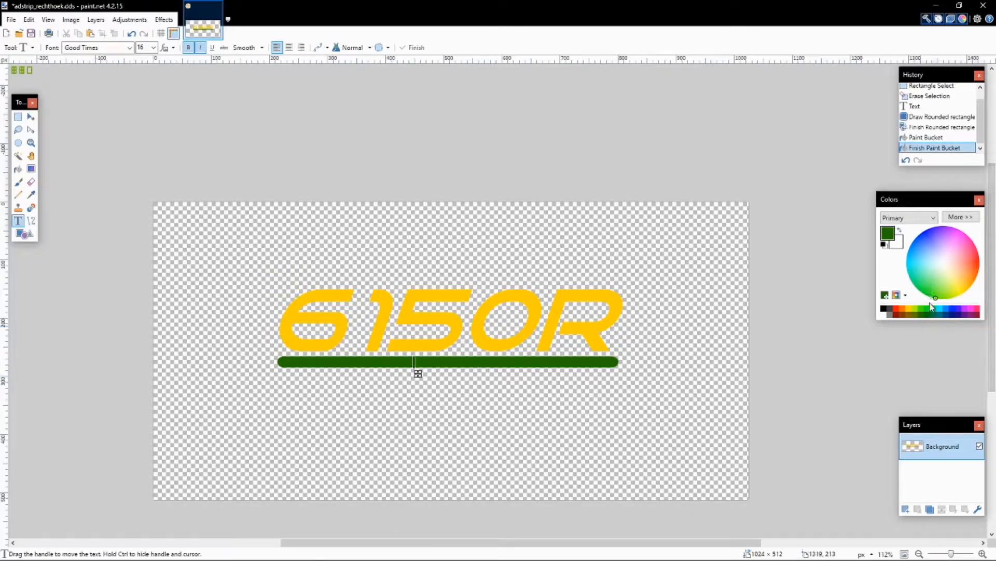
click(912, 309)
text(JOHN DEERE)
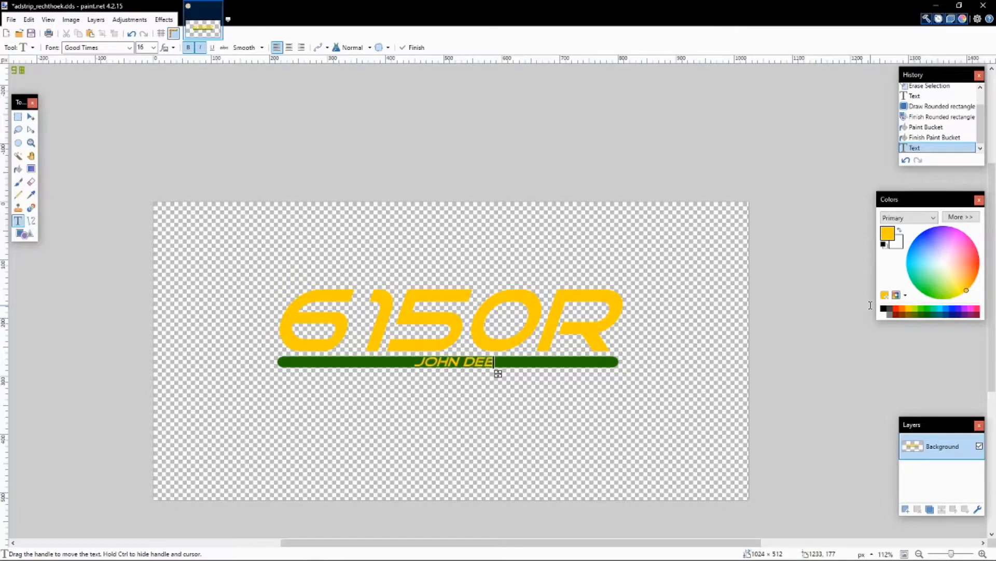
Set the JOHN DEERE text to size 14 and shift it towards the middle of the green bar
click(153, 48)
click(141, 96)
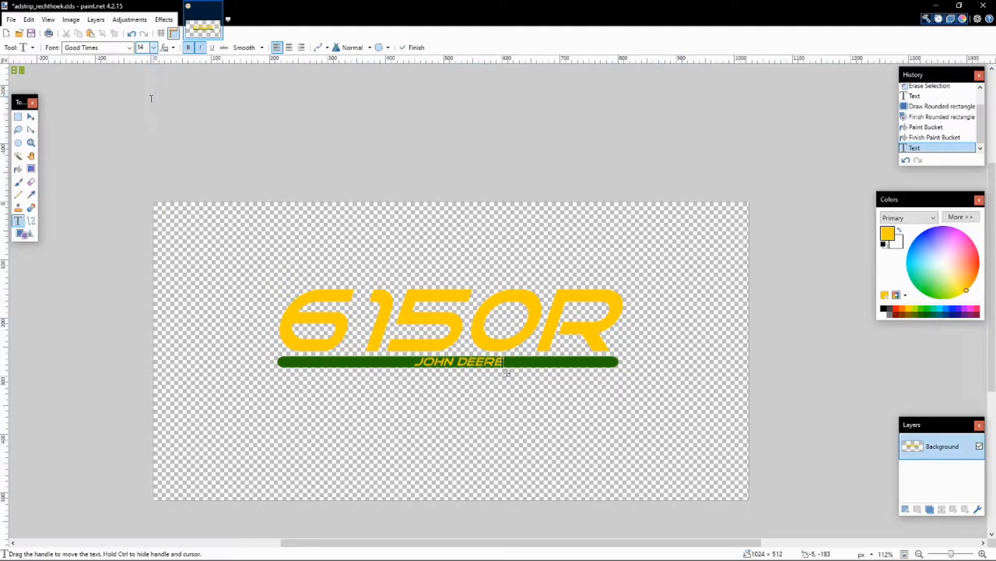
mouse_move(508, 373)
mouse_down()
mouse_move(480, 375)
mouse_move(490, 388)
mouse_move(492, 375)
mouse_up()
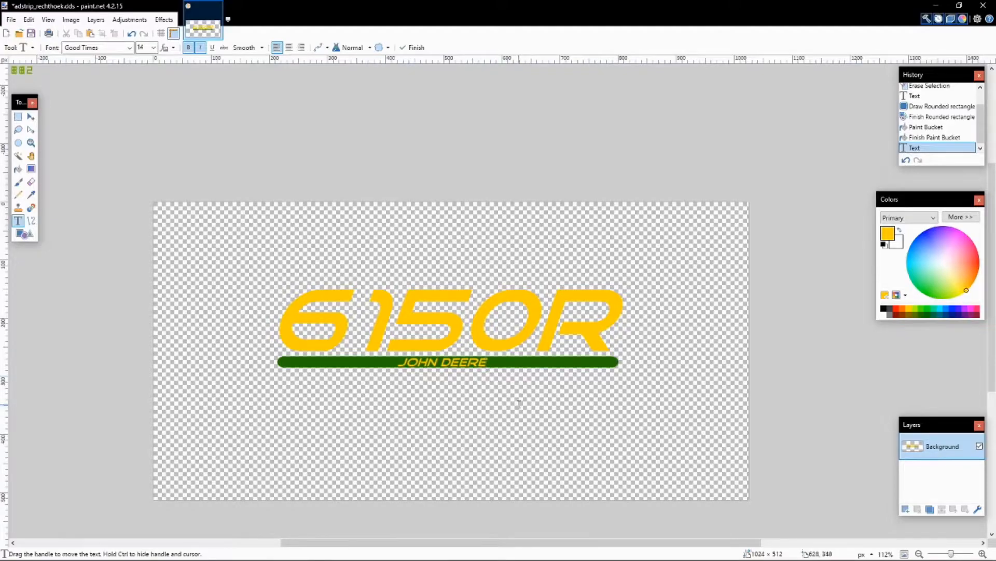
Set the JOHN DEERE text to size 10 and centre it within the green bar
ctrl+scroll(519, 401, up, 3)
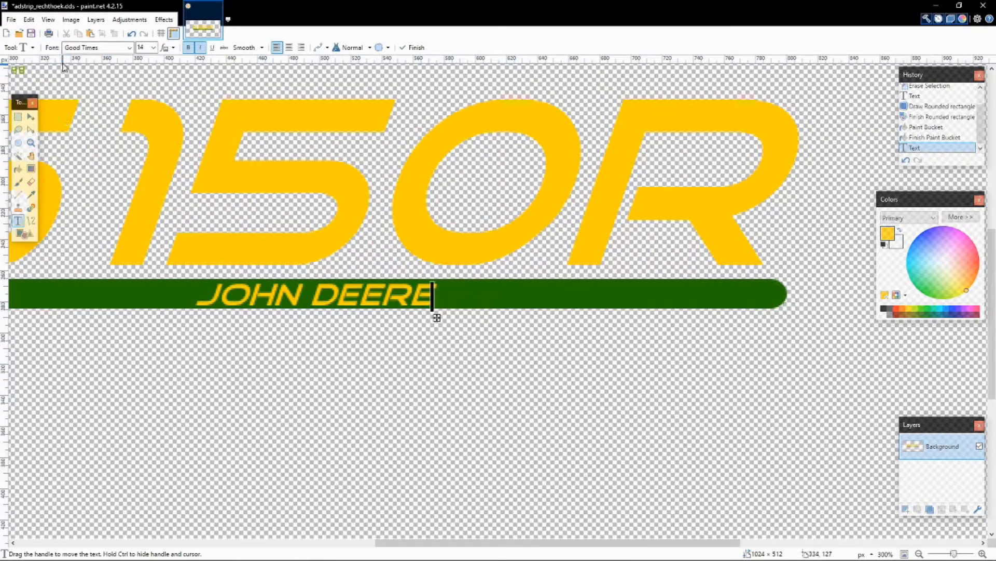
click(153, 47)
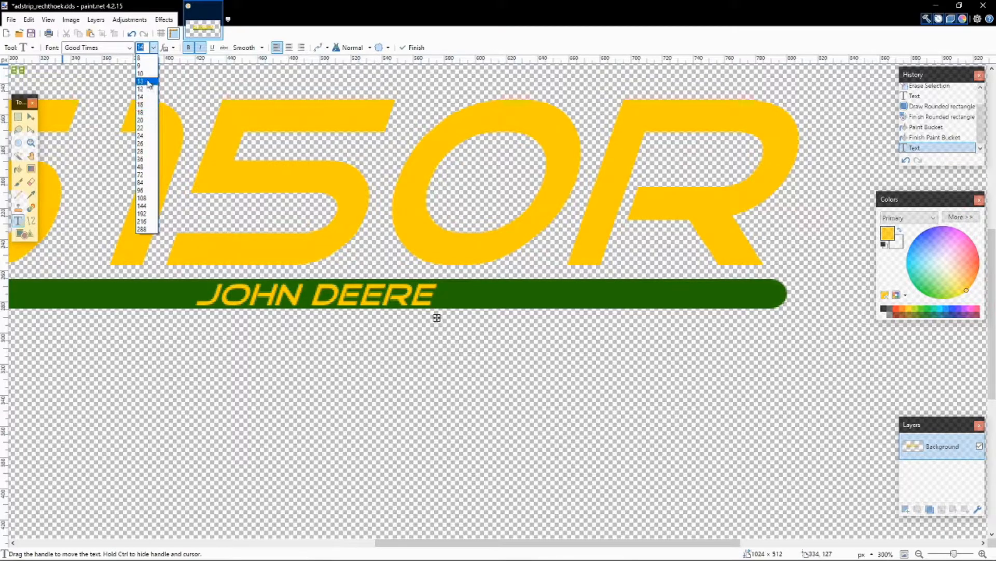
click(142, 73)
ctrl+scroll(366, 311, down, 3)
ctrl+scroll(357, 326, down, 3)
scroll(332, 360, up, 1)
scroll(327, 366, down, 1)
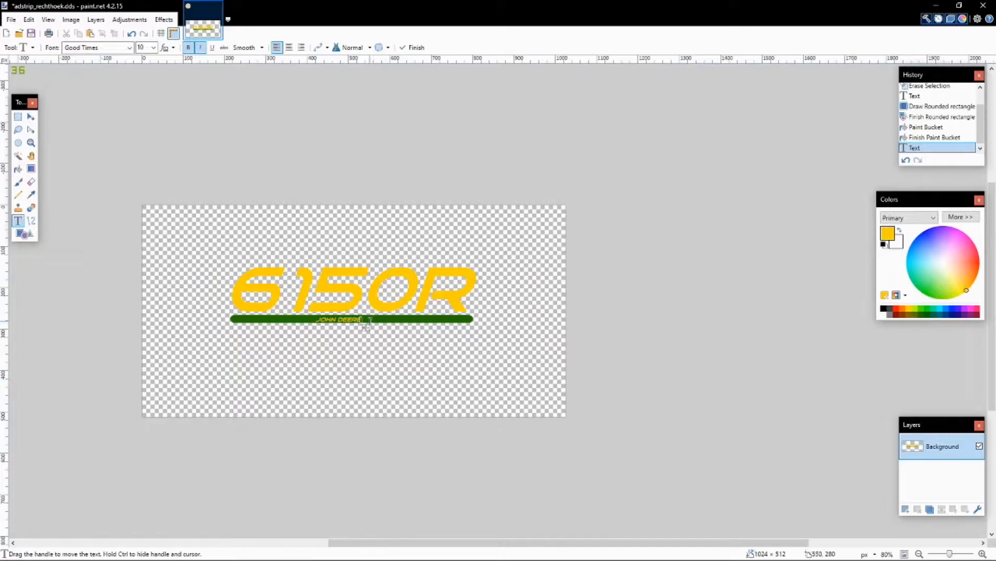
drag(366, 327, 377, 329)
drag(440, 541, 404, 543)
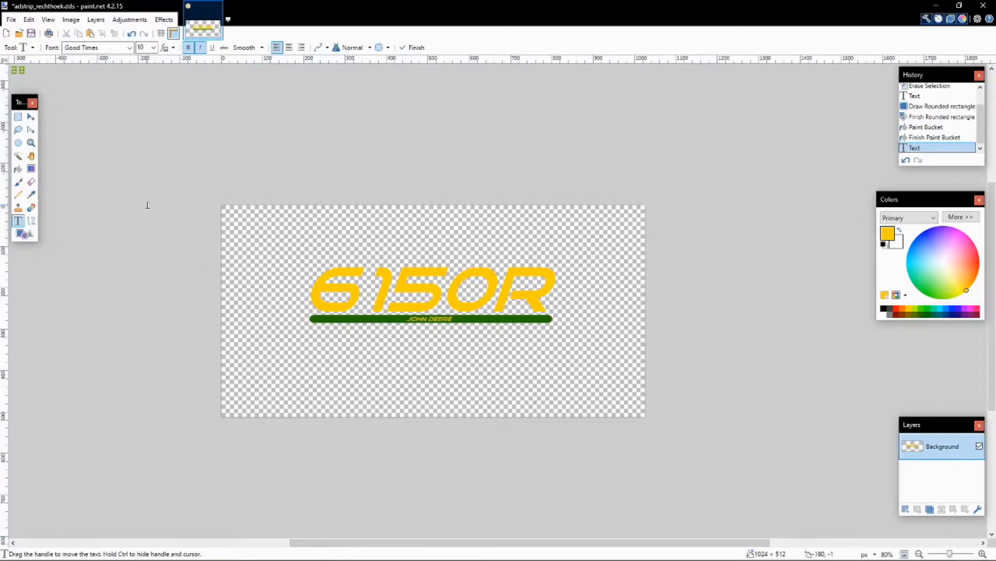
Save the sticker texture as DDS with BC3 (Linear, DXT5) compression and close the image editor
key(ctrl+s)
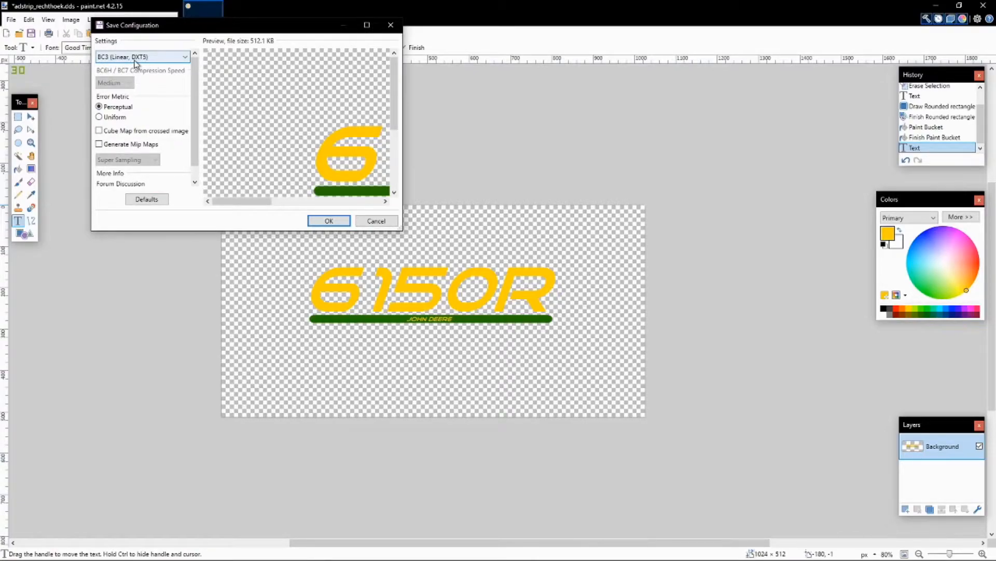
click(150, 59)
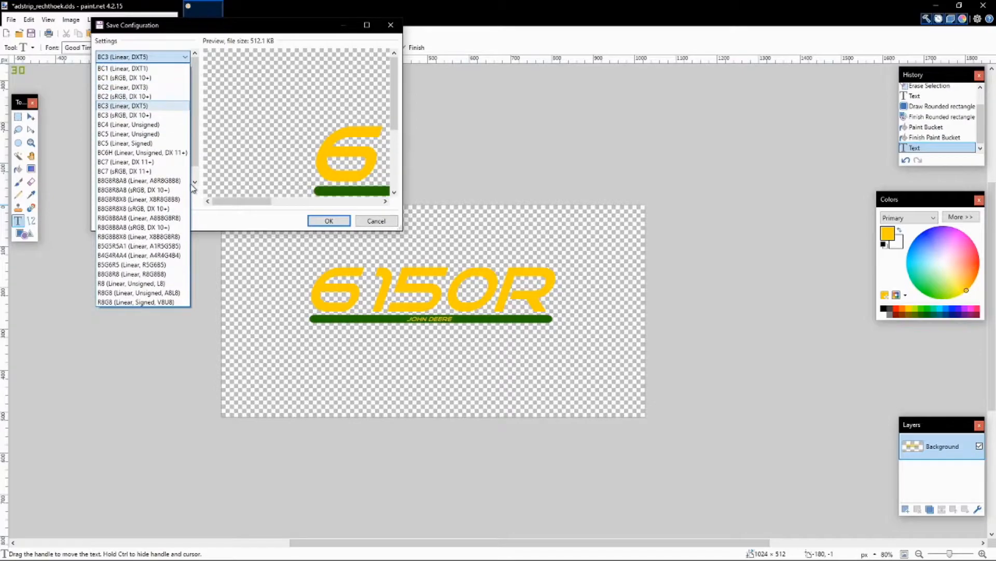
click(138, 107)
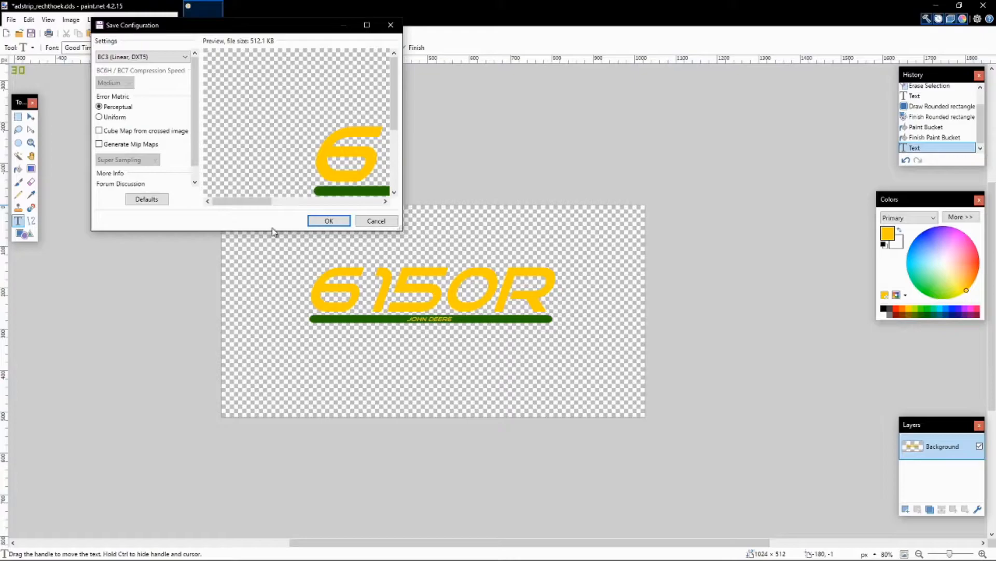
click(330, 222)
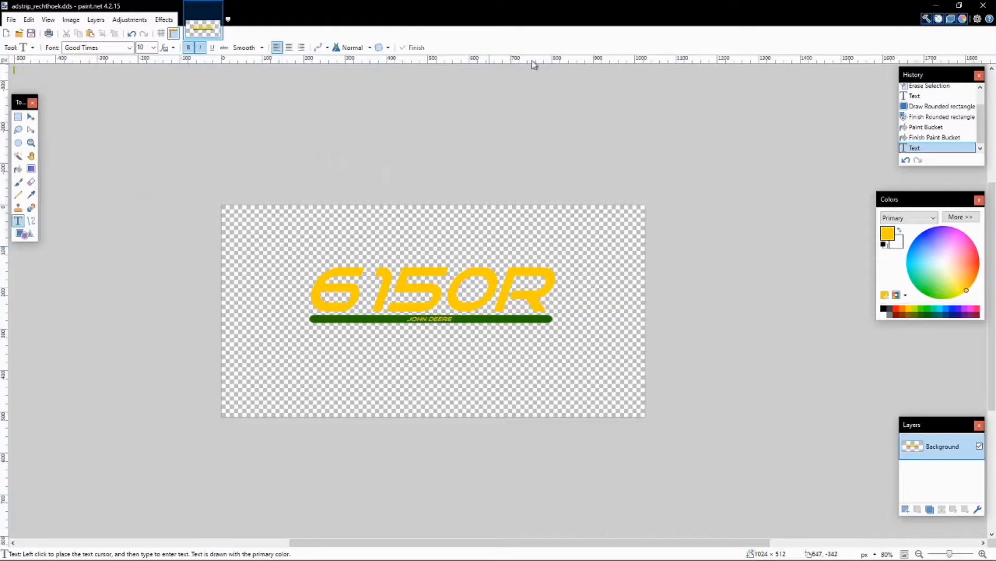
click(983, 5)
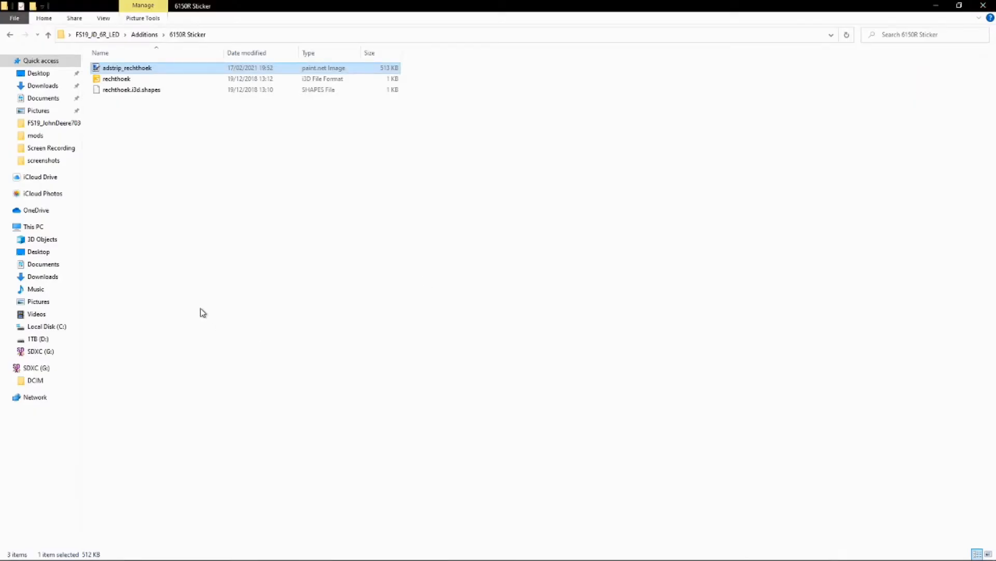
Open the series6R_mediumFrame i3D file from the mod's ModelData folder in GIANTS Editor 8.2.2 and dismiss the welcome window
click(97, 34)
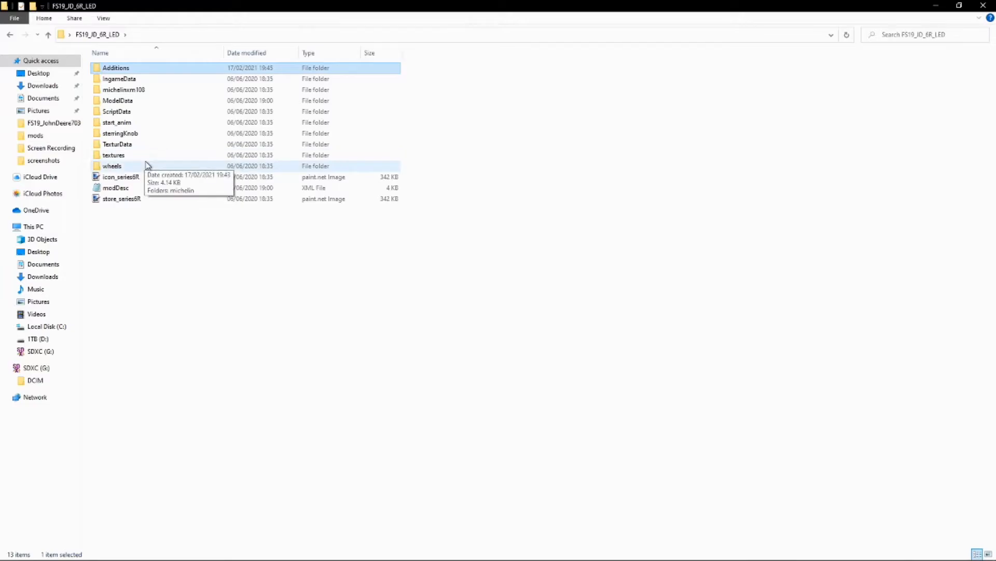
double_click(173, 80)
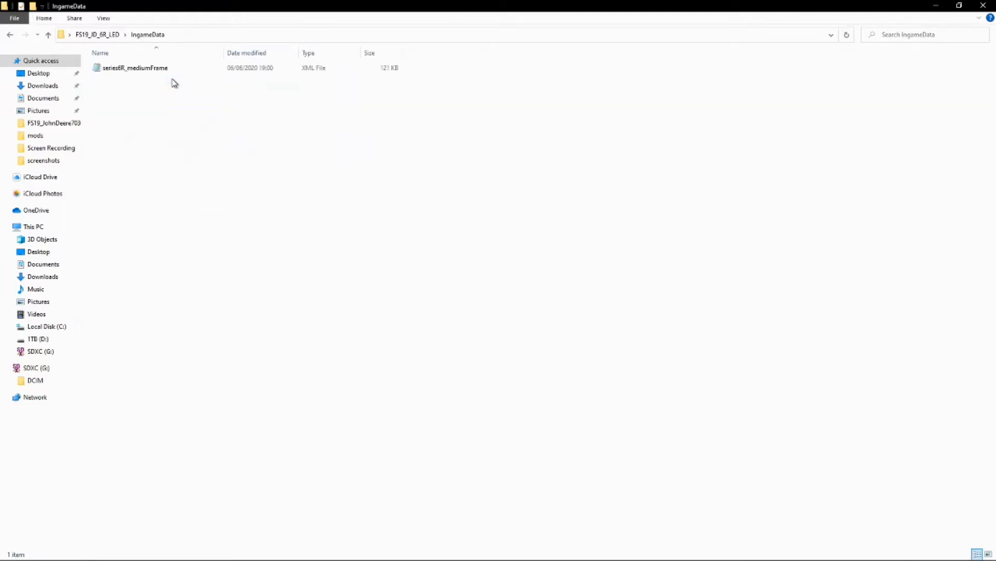
key(alt+Left)
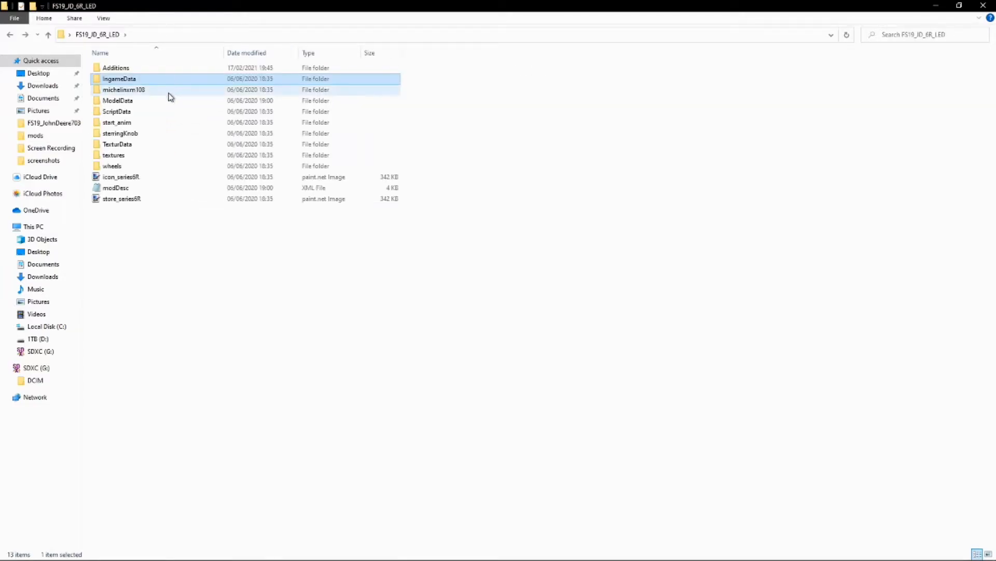
double_click(167, 103)
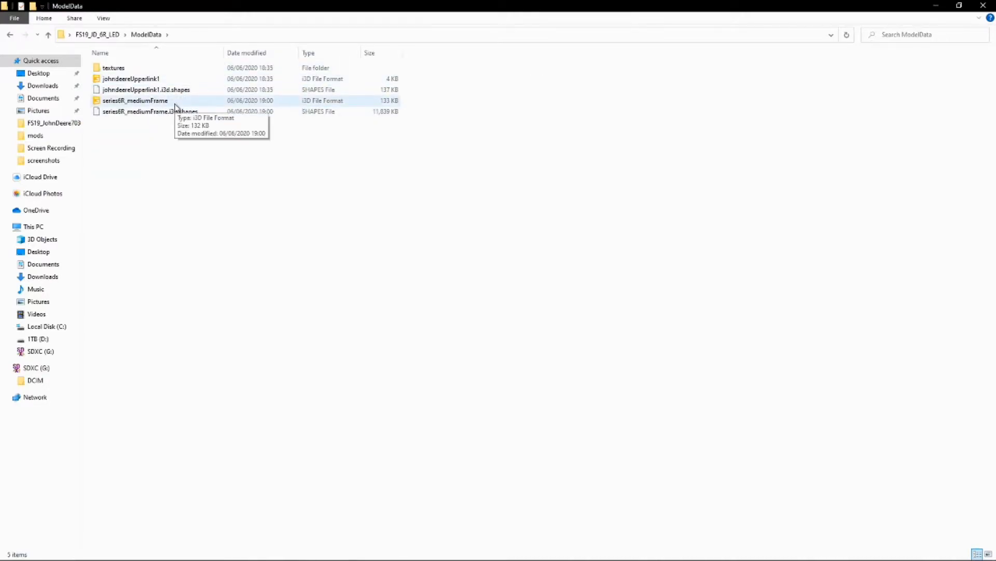
click(176, 102)
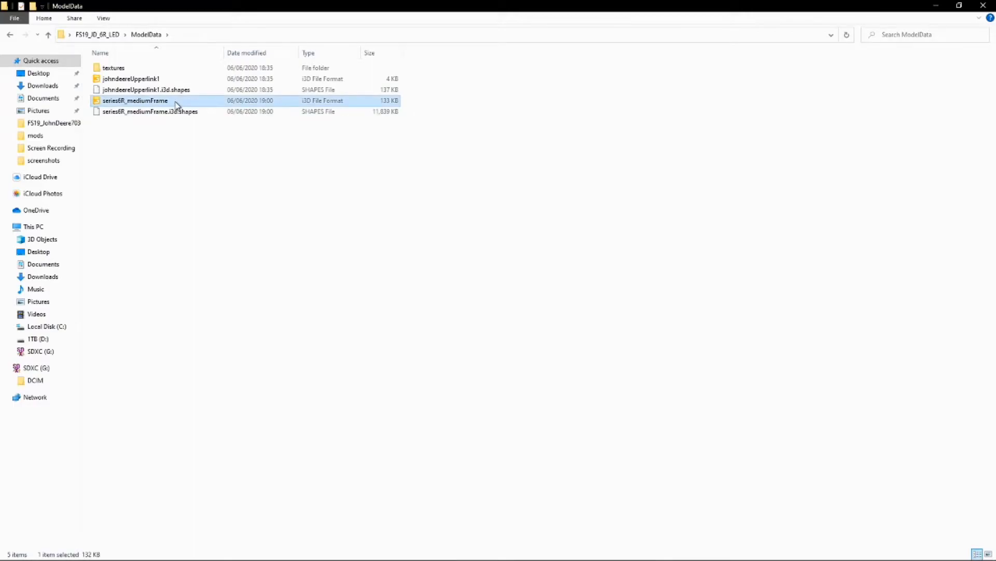
double_click(149, 102)
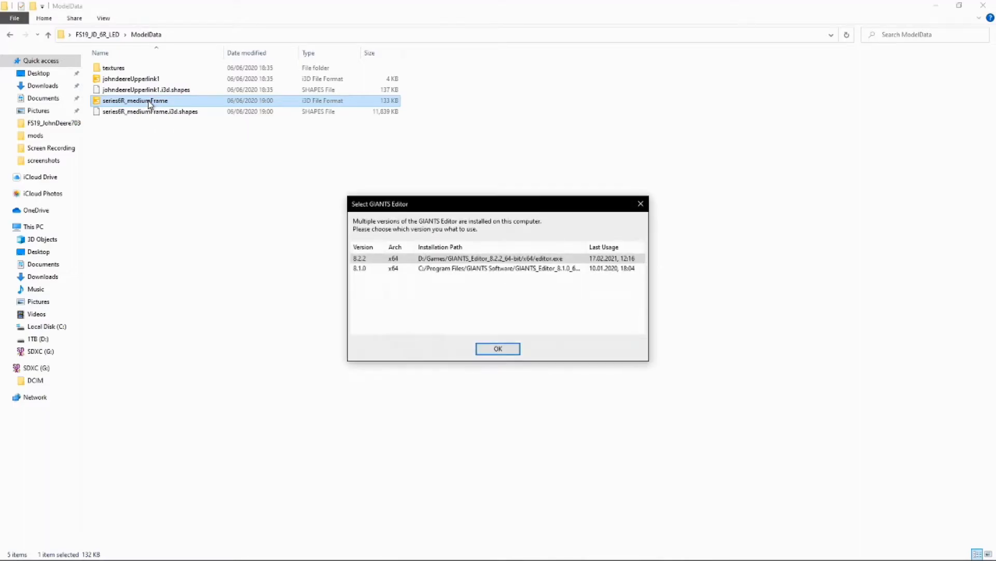
click(366, 258)
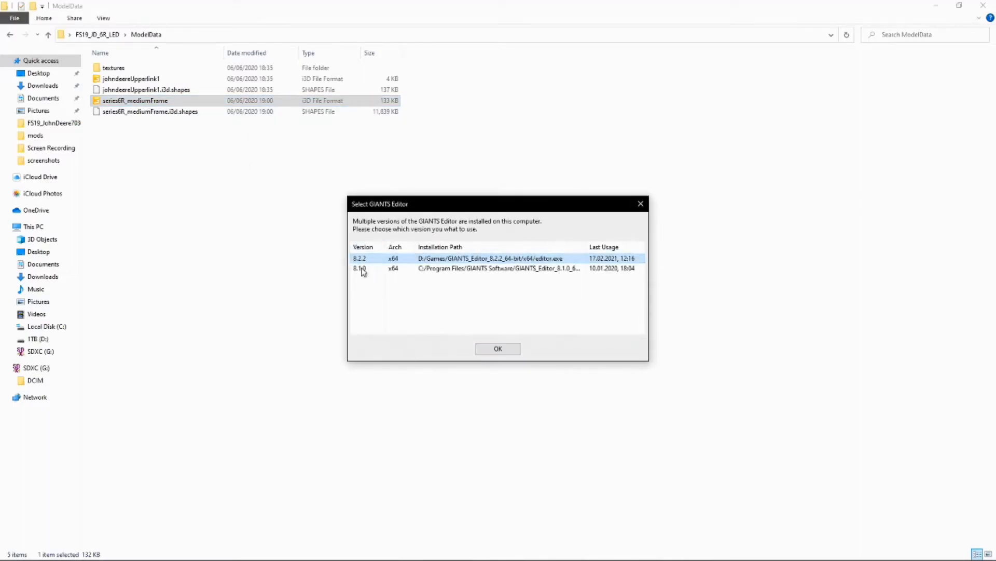
click(500, 349)
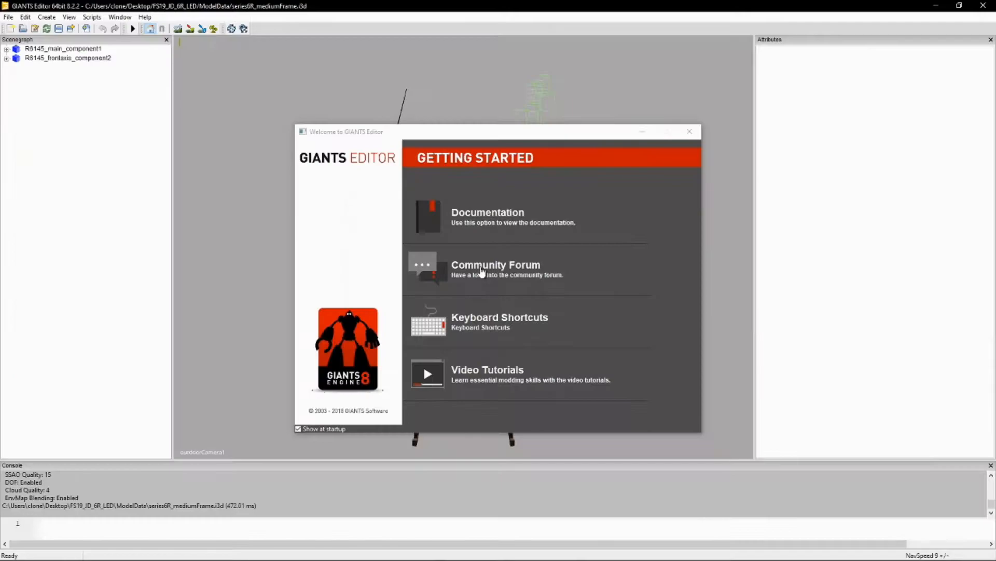
click(691, 132)
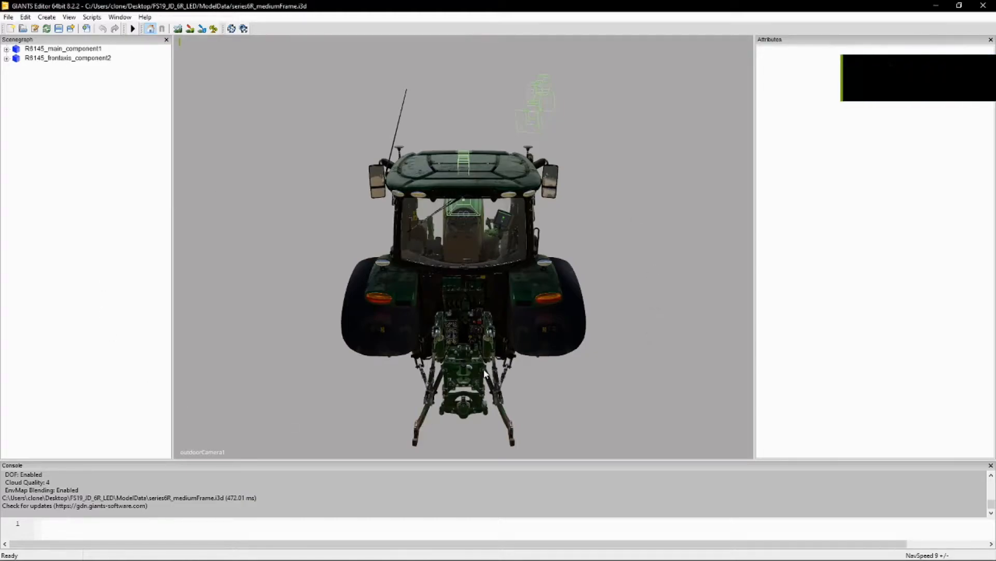
Create a new camera in the scene and make it the active viewport camera
click(46, 18)
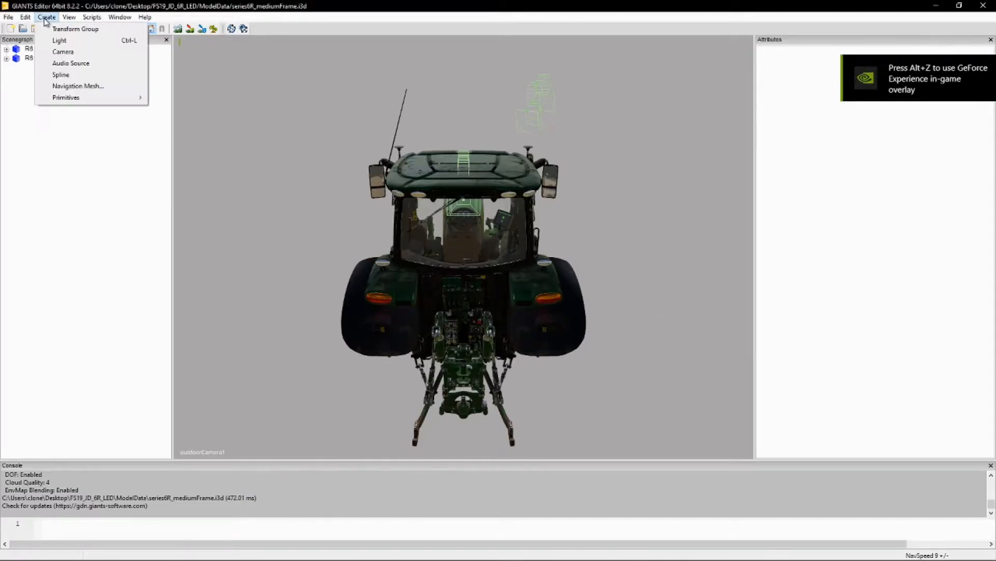
click(61, 52)
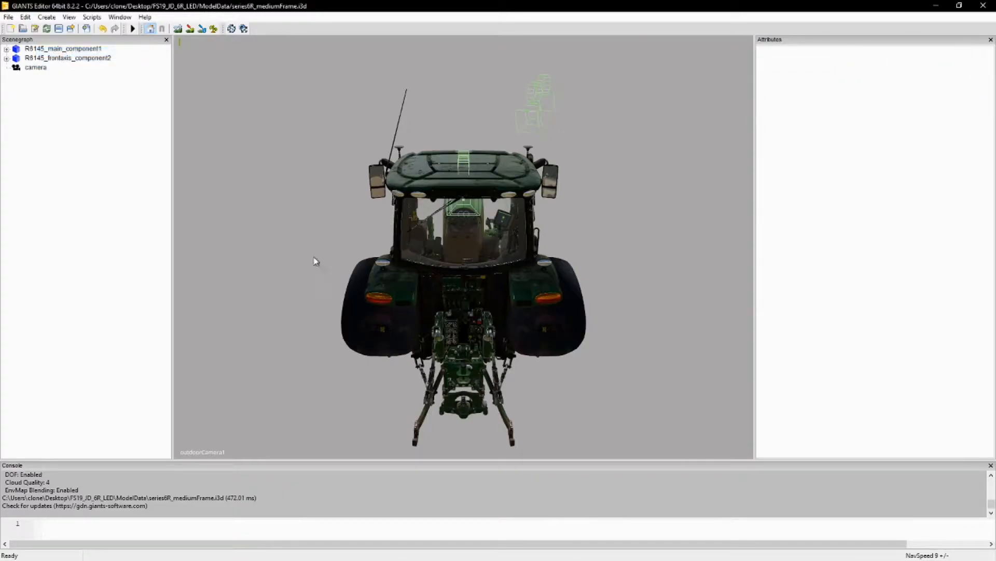
right_click(515, 295)
mouse_move(529, 301)
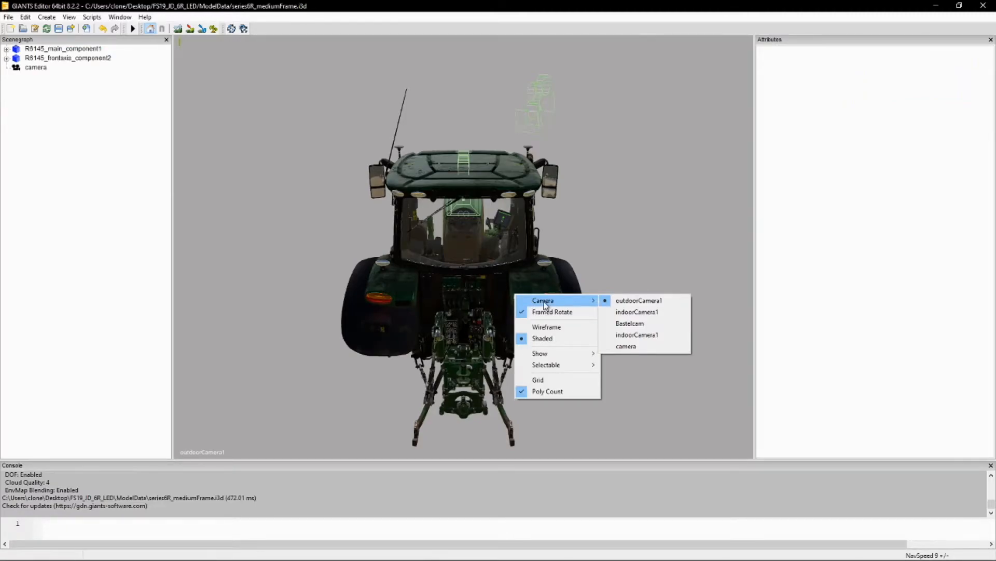
click(629, 346)
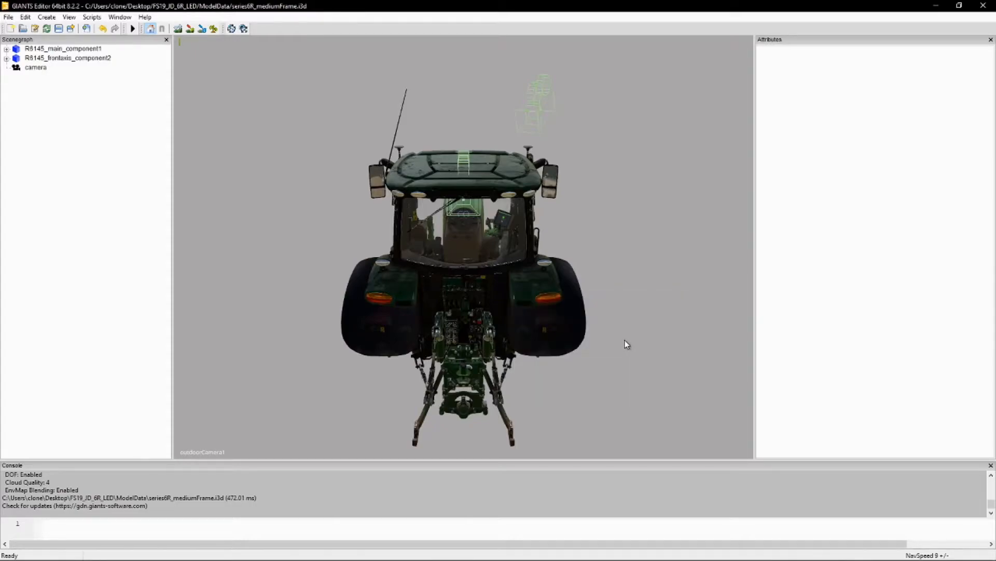
right_click(624, 340)
Examine the tractor's bonnet, cab and windscreen from several angles and distances
alt+drag(484, 259, 421, 291)
scroll(483, 317, down, 5)
scroll(483, 316, up, 2)
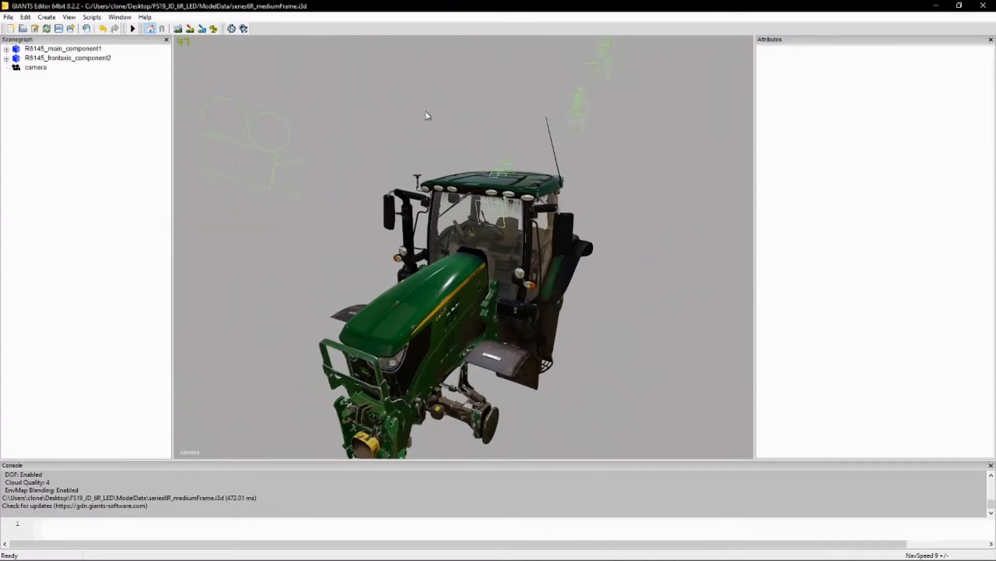
alt+drag(483, 299, 525, 312)
scroll(496, 303, down, 4)
scroll(481, 300, up, 7)
scroll(513, 320, up, 8)
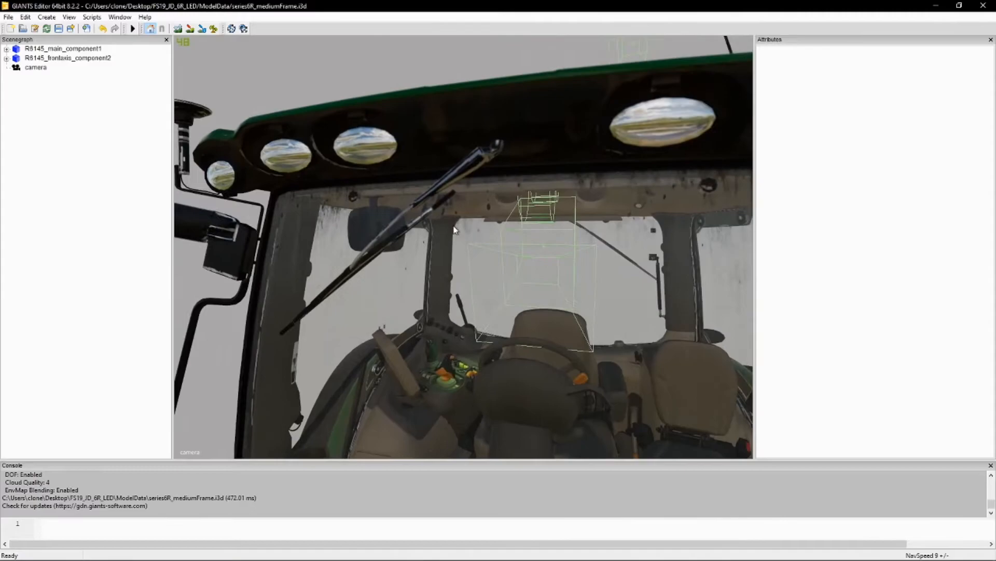
scroll(429, 224, down, 6)
alt+drag(388, 248, 348, 249)
alt+drag(452, 173, 478, 148)
scroll(460, 171, up, 4)
scroll(480, 173, down, 7)
scroll(484, 174, up, 4)
scroll(487, 152, up, 2)
scroll(489, 169, down, 2)
scroll(480, 152, up, 4)
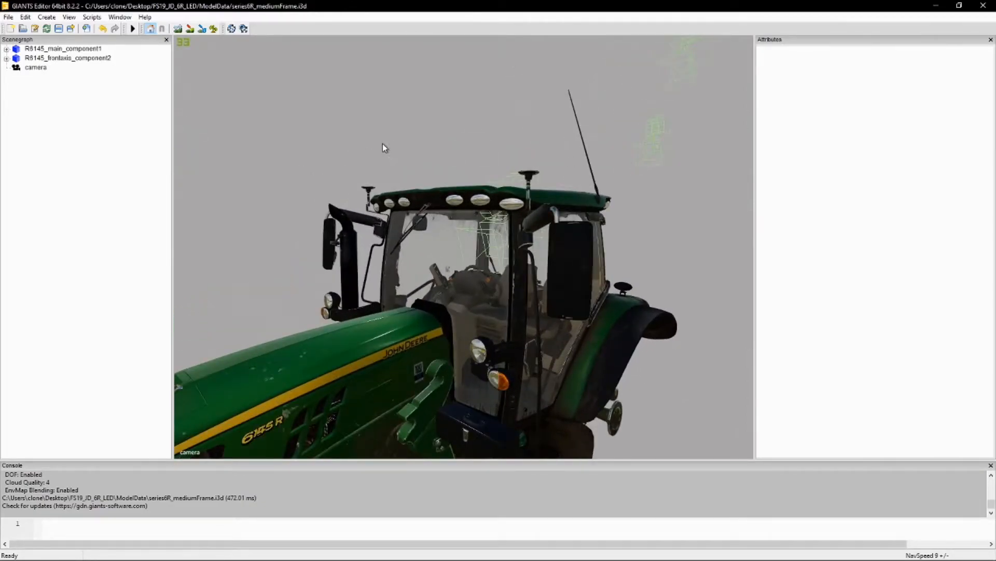
alt+drag(551, 182, 576, 205)
scroll(577, 200, down, 5)
scroll(576, 200, up, 4)
scroll(515, 200, down, 3)
scroll(514, 196, down, 2)
scroll(460, 198, up, 6)
scroll(576, 205, down, 3)
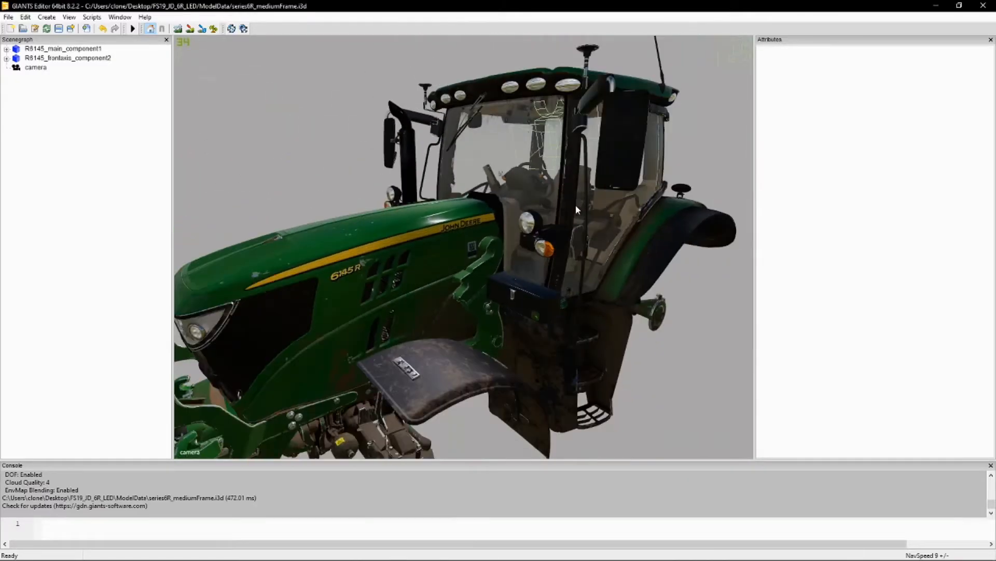
Examine which parts of the tractor belong to the main component and which to the front axle component
scroll(475, 263, down, 4)
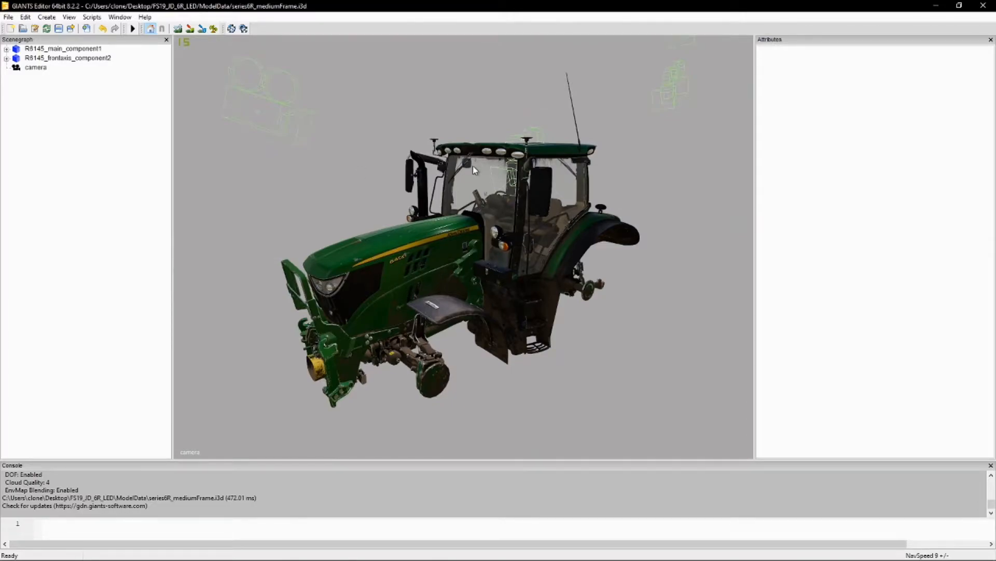
scroll(531, 177, up, 5)
alt+drag(530, 177, 561, 172)
scroll(561, 171, down, 3)
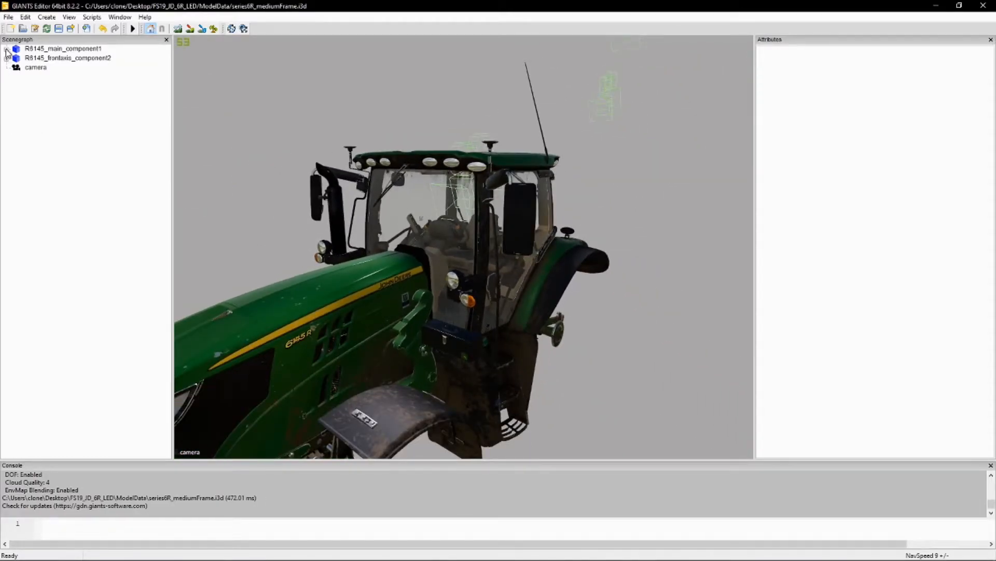
click(37, 49)
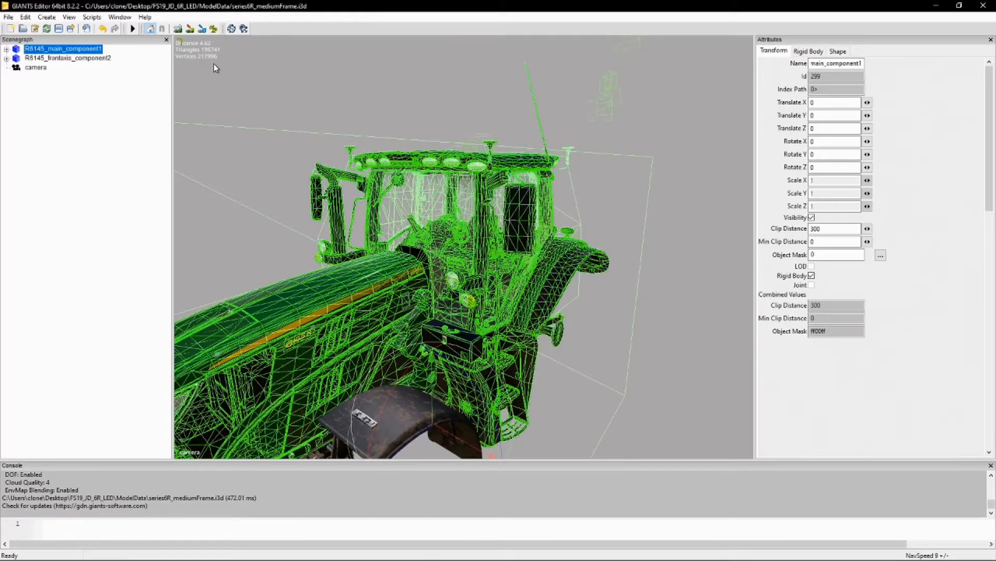
key(f)
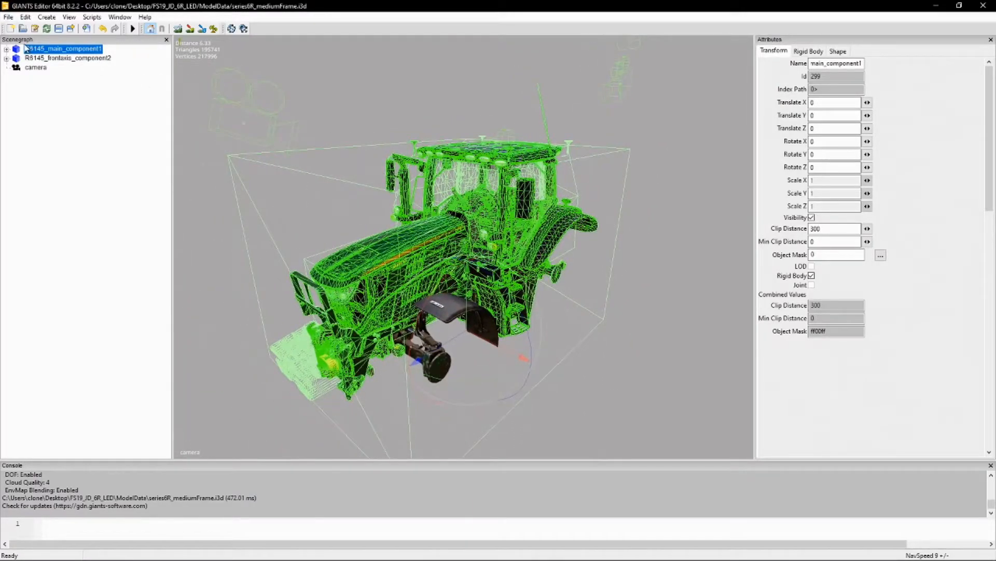
click(81, 59)
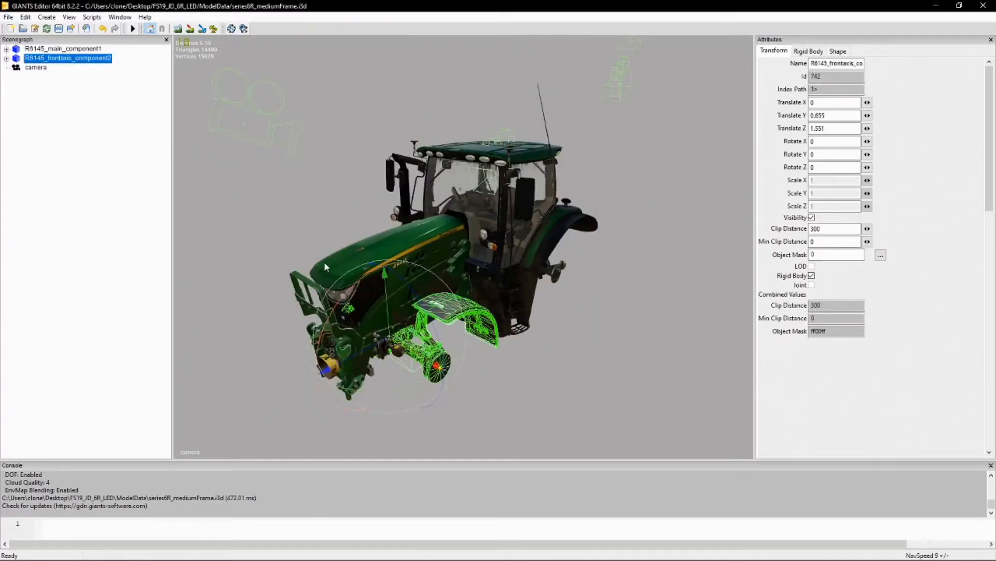
click(58, 50)
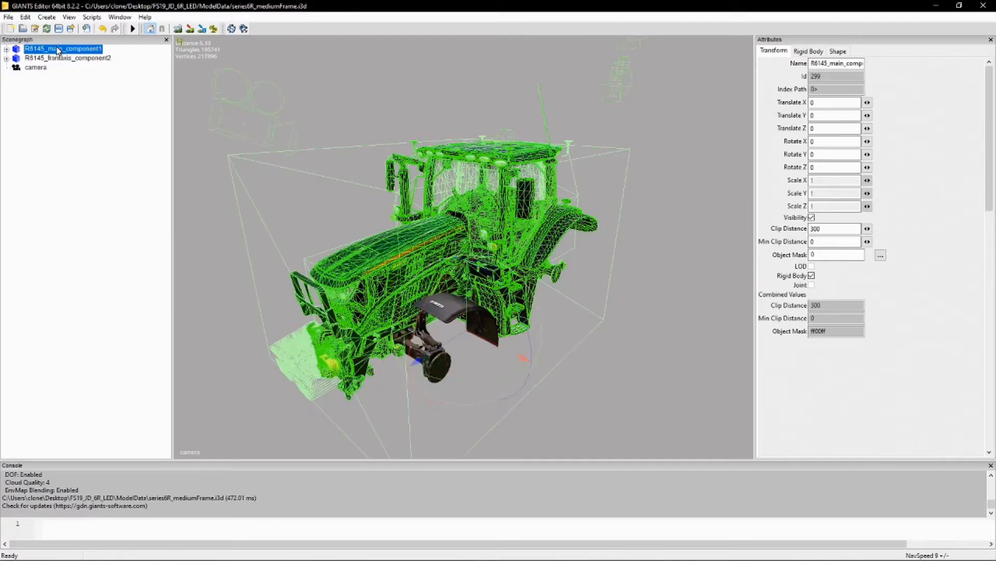
Expand the main component's hierarchy through Chassis, cabinRoot and cabin, and open the cabin's visuals group
click(7, 50)
click(48, 59)
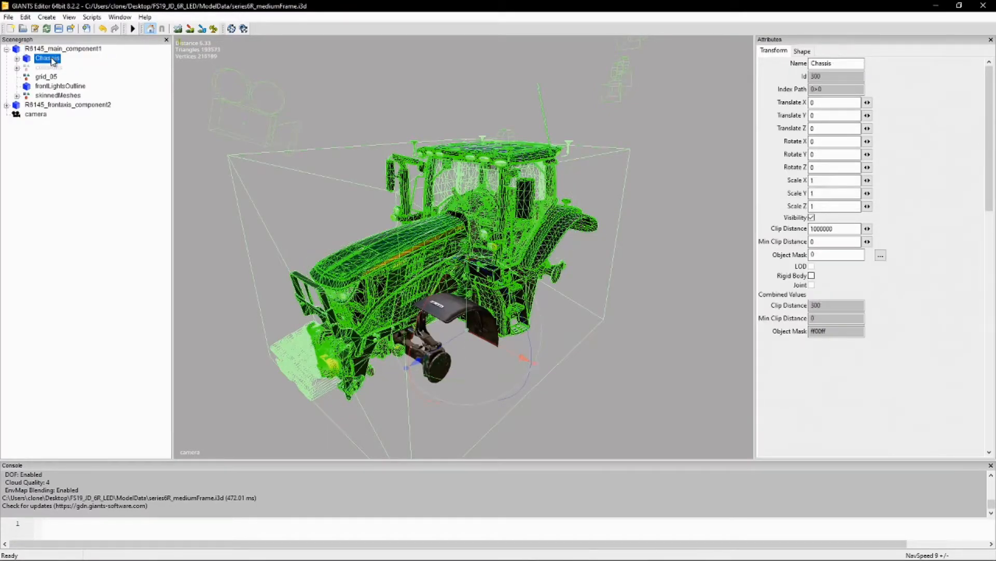
click(17, 59)
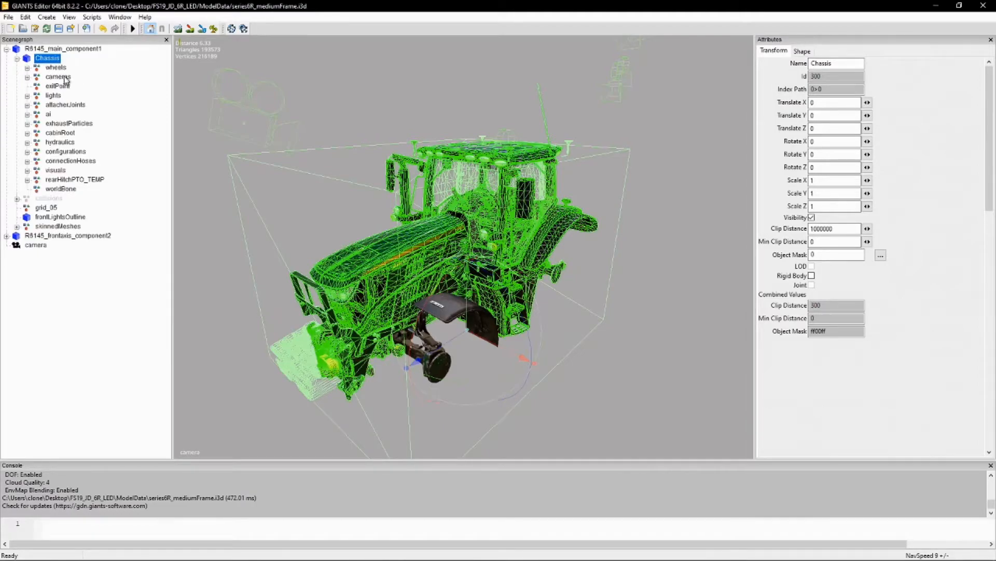
click(60, 133)
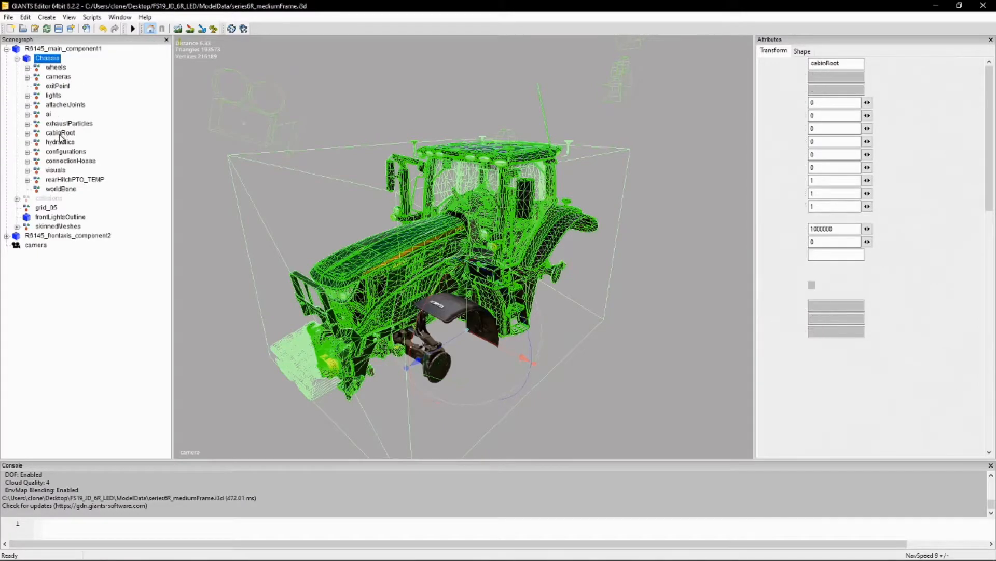
click(27, 133)
click(64, 143)
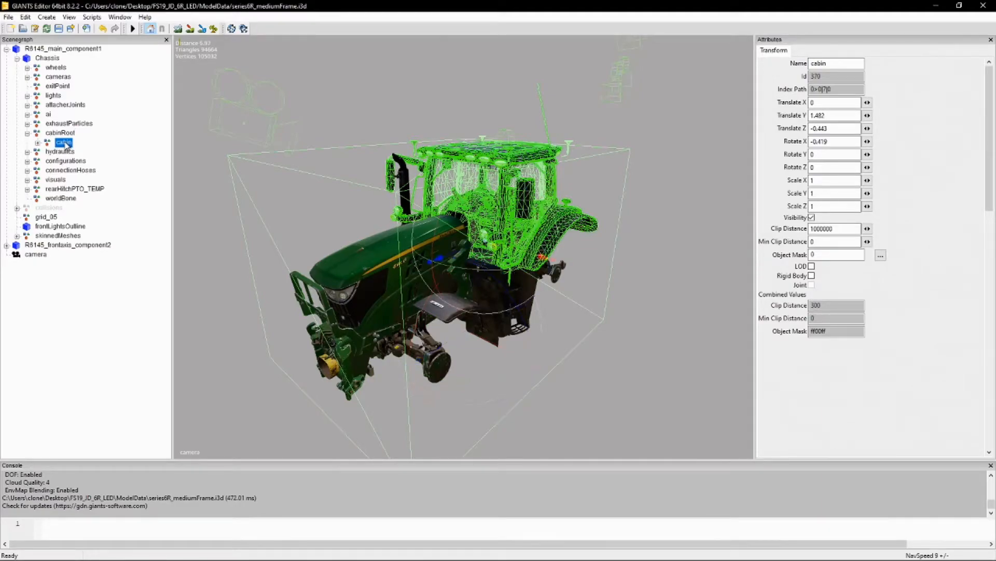
click(38, 144)
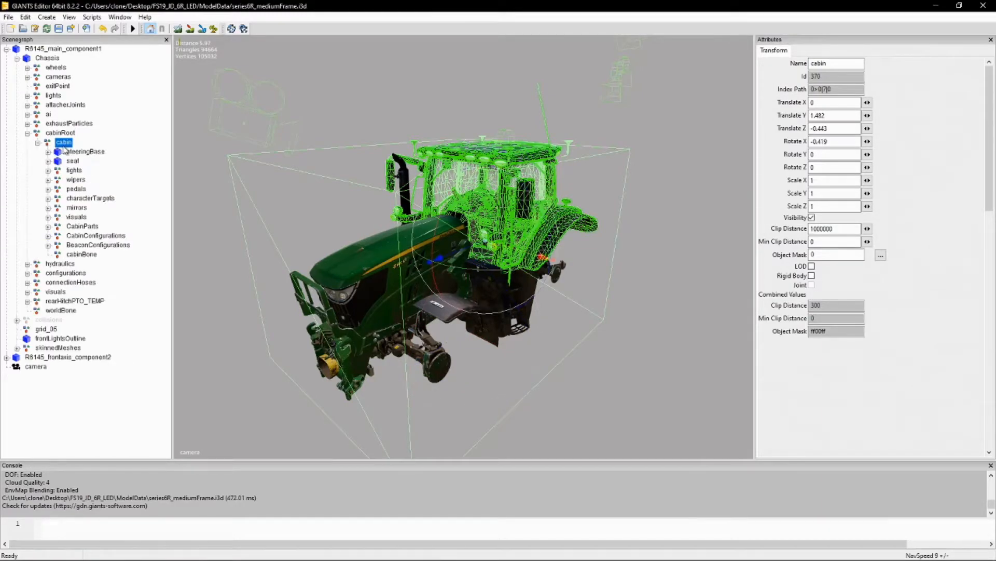
click(76, 217)
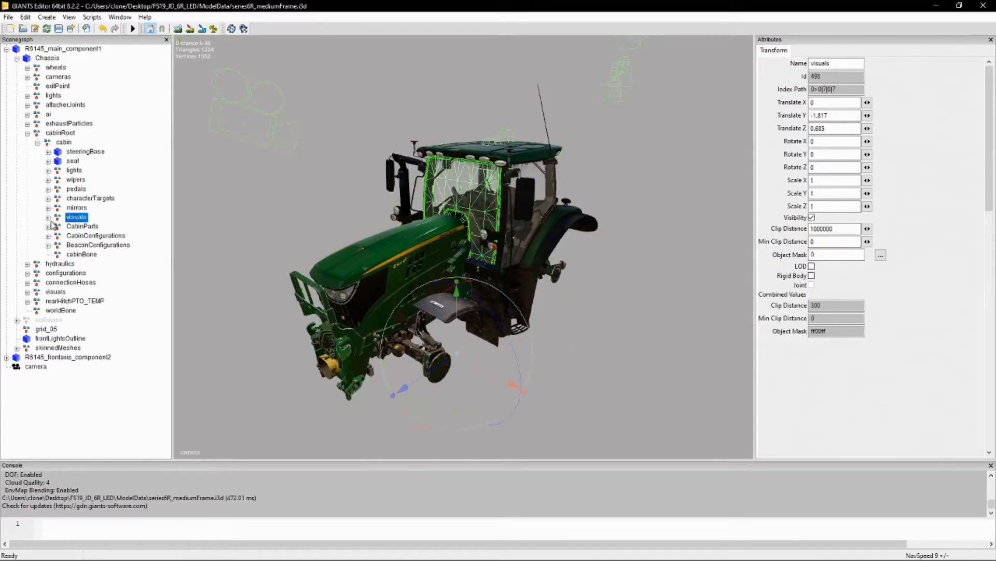
click(49, 218)
Compare the geometry covered by the cabin group with that of its visuals subgroup around the windscreen
alt+middle_drag(273, 187, 269, 204)
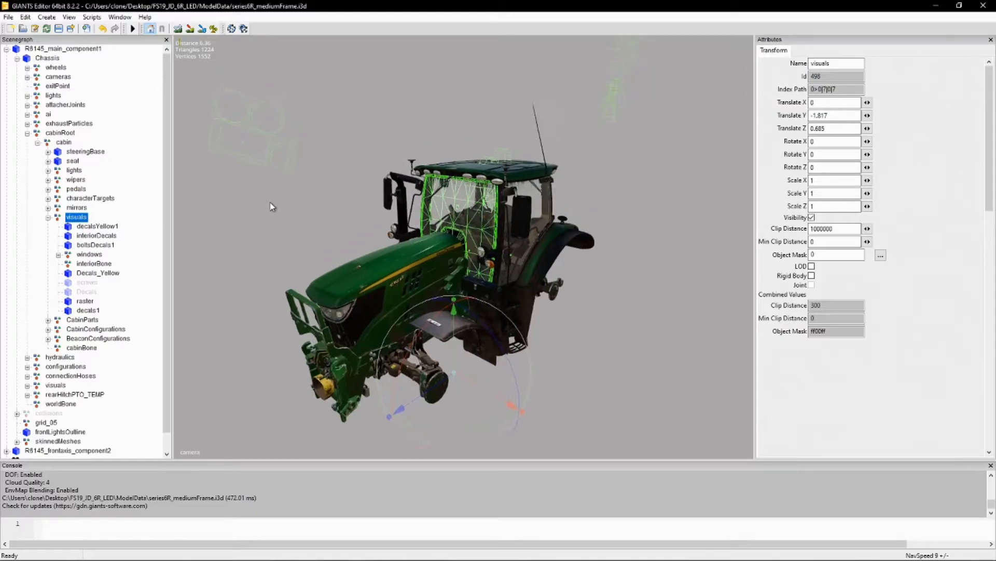
scroll(269, 198, up, 7)
scroll(263, 195, down, 6)
alt+drag(264, 195, 140, 218)
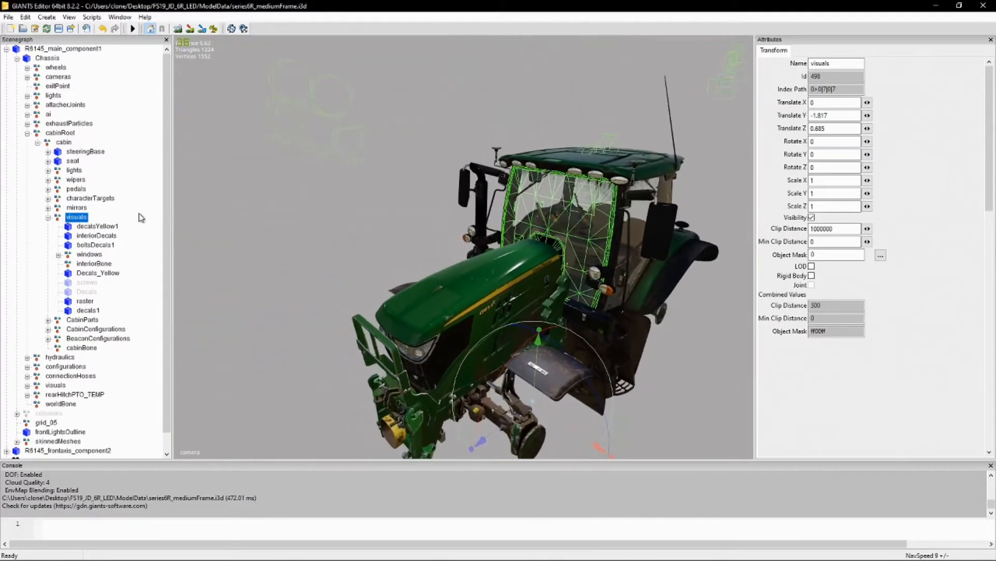
alt+drag(253, 233, 296, 235)
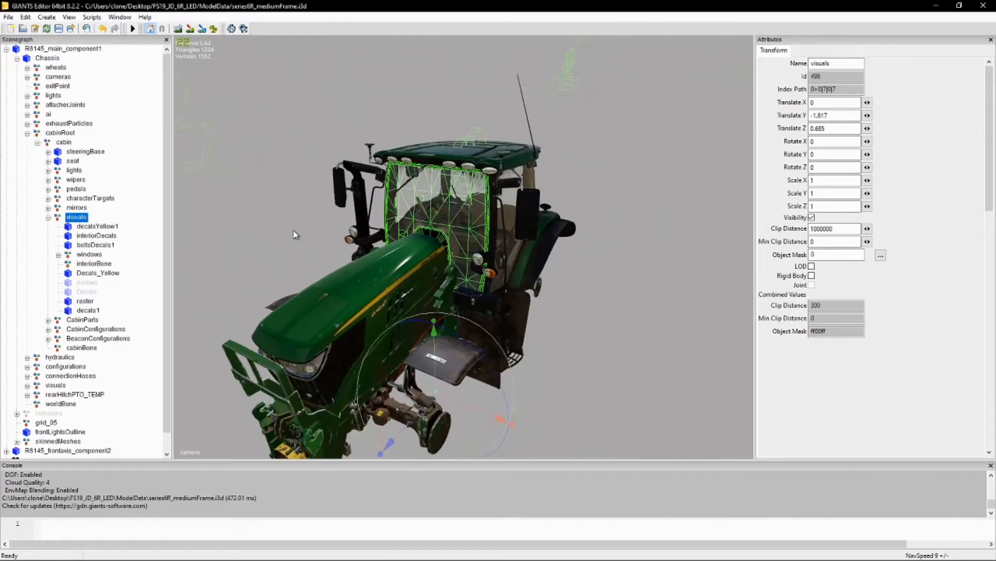
click(69, 142)
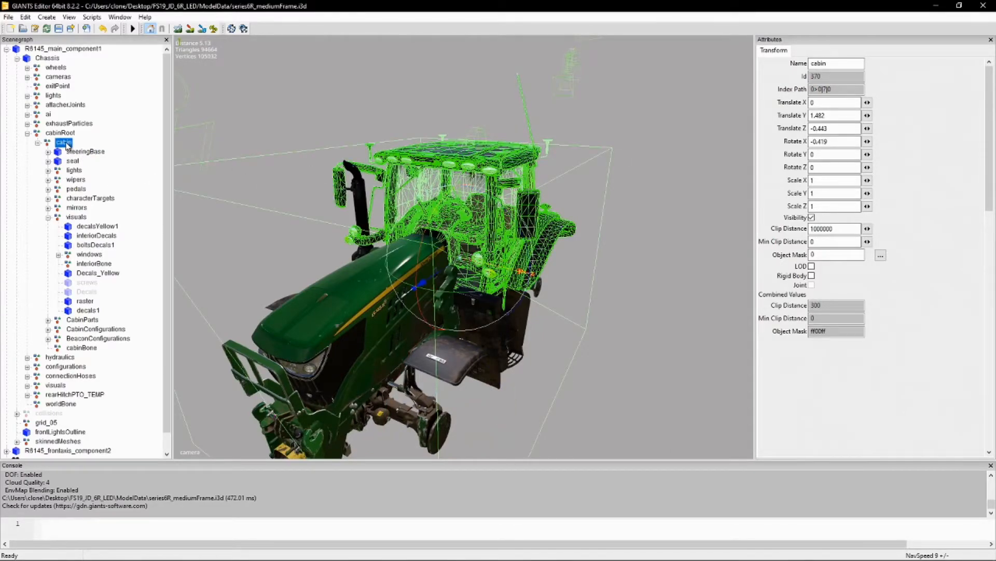
click(76, 217)
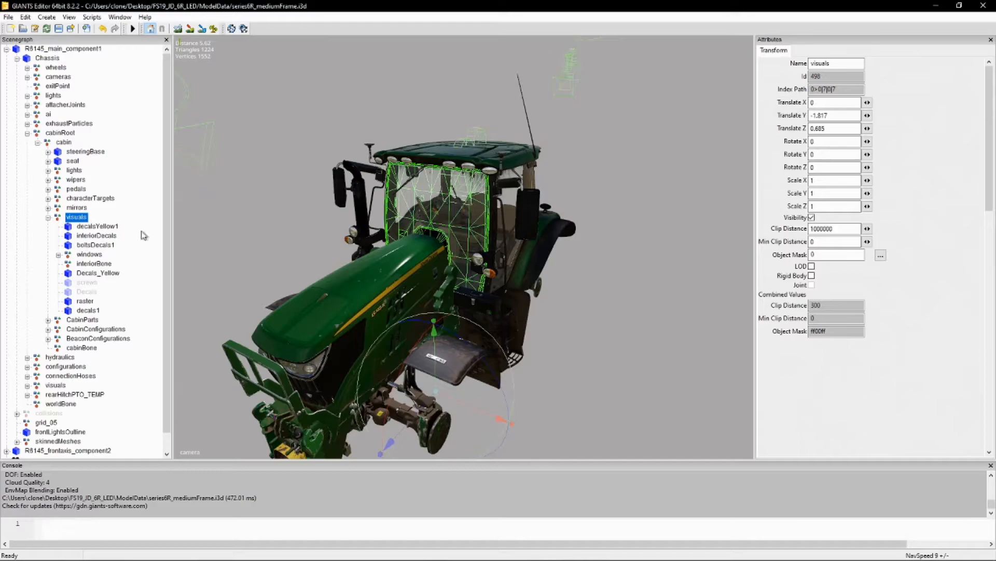
Import the rechthoek i3D file from the 6150R Sticker folder in the mod's Additions folder
click(8, 19)
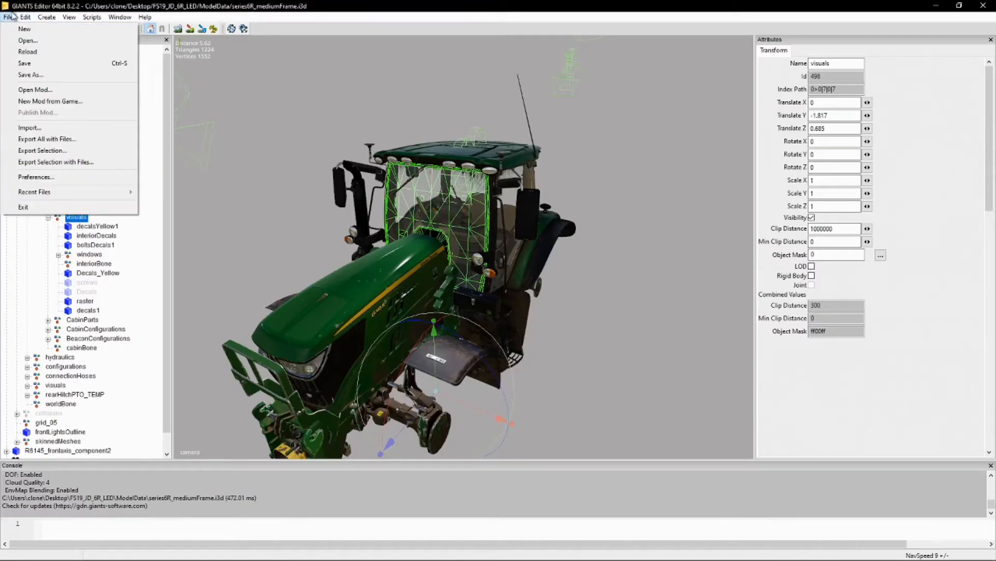
click(30, 127)
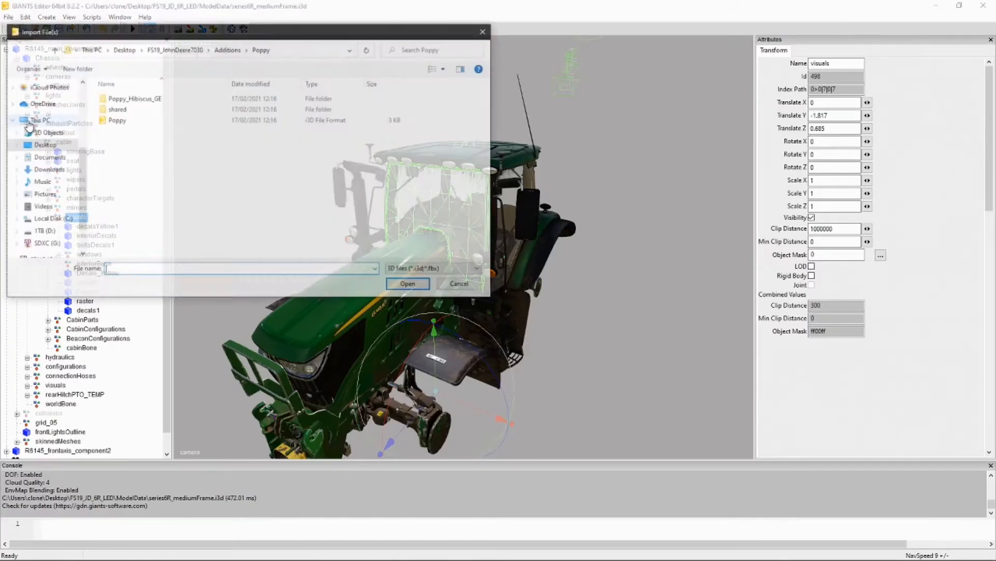
click(123, 49)
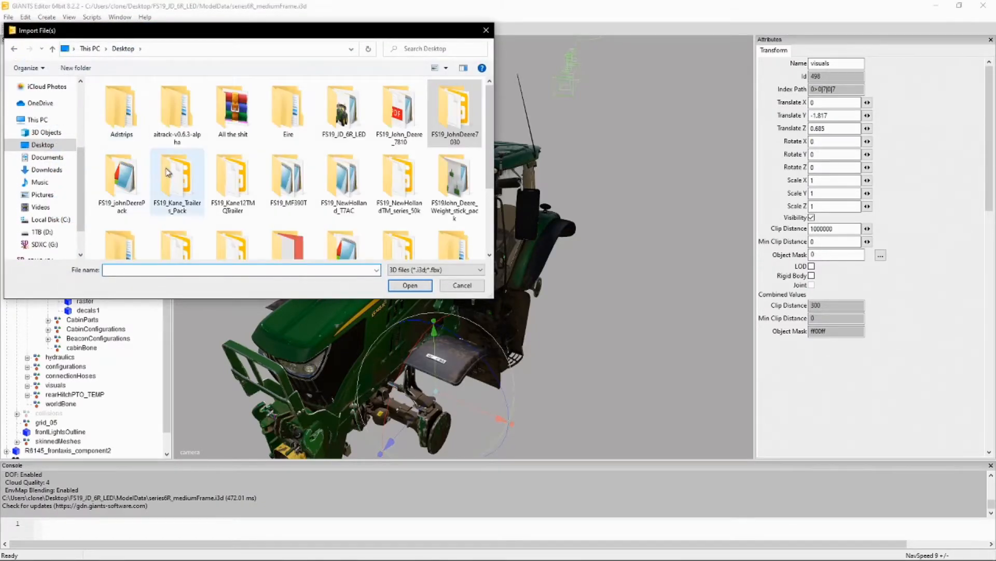
double_click(339, 134)
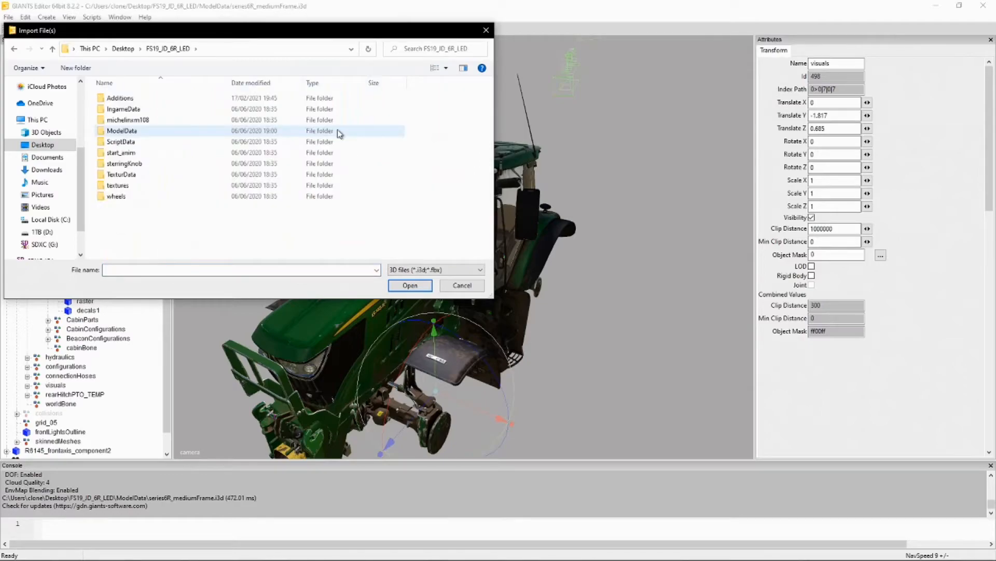
double_click(151, 98)
double_click(156, 99)
click(156, 99)
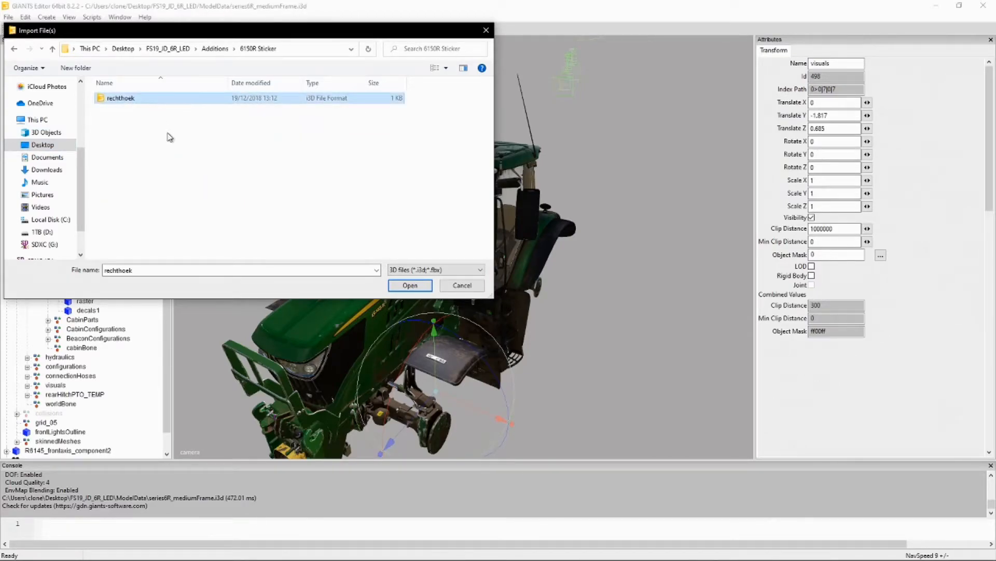
click(410, 285)
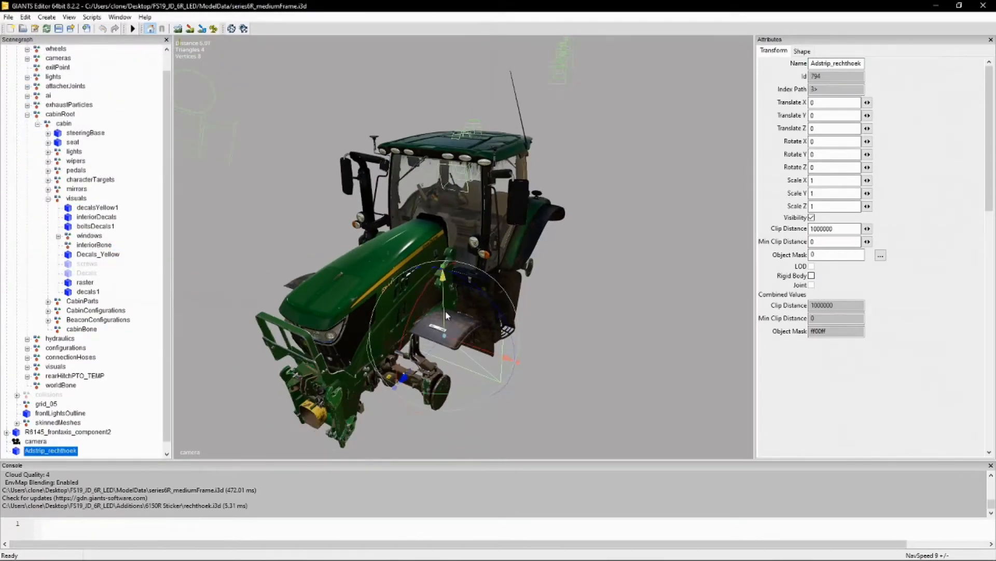
Move the imported Adstrip_rechthoek sticker in front of the tractor, to about 3.226 on Translate Z, and inspect its 6150R texture
drag(404, 378, 175, 465)
alt+middle_drag(389, 267, 304, 327)
scroll(303, 327, up, 4)
scroll(303, 327, down, 5)
alt+drag(304, 327, 420, 244)
alt+middle_drag(420, 244, 367, 281)
scroll(367, 281, up, 4)
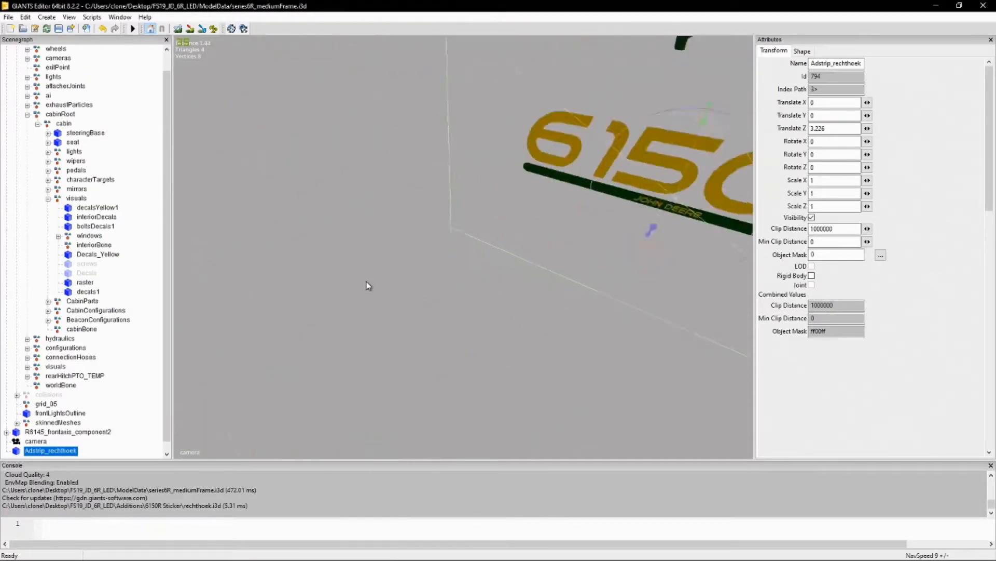
scroll(366, 282, down, 6)
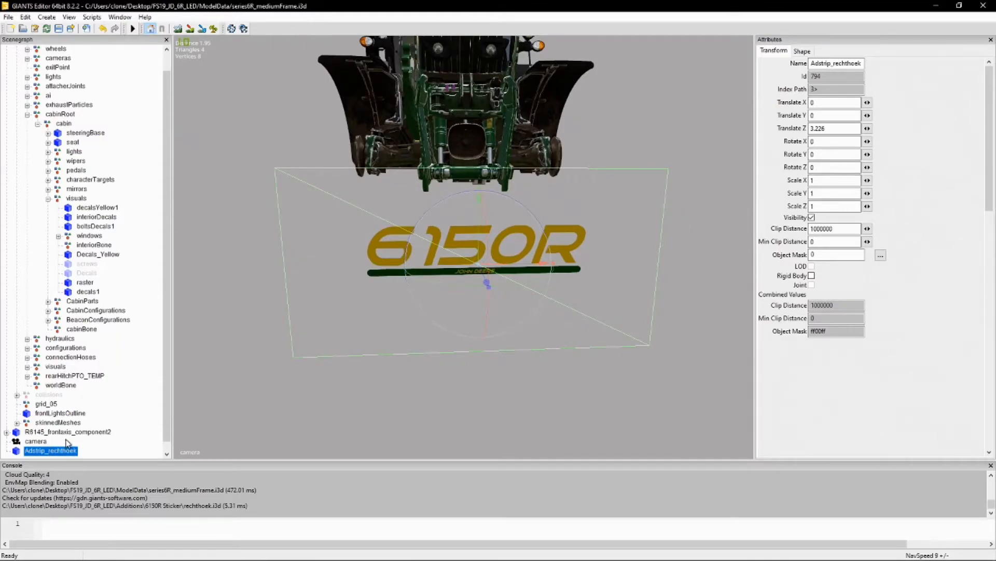
Cut Adstrip_rechthoek from the scene root and paste it into the cabin's visuals group
key(ctrl+x)
scroll(95, 284, up, 2)
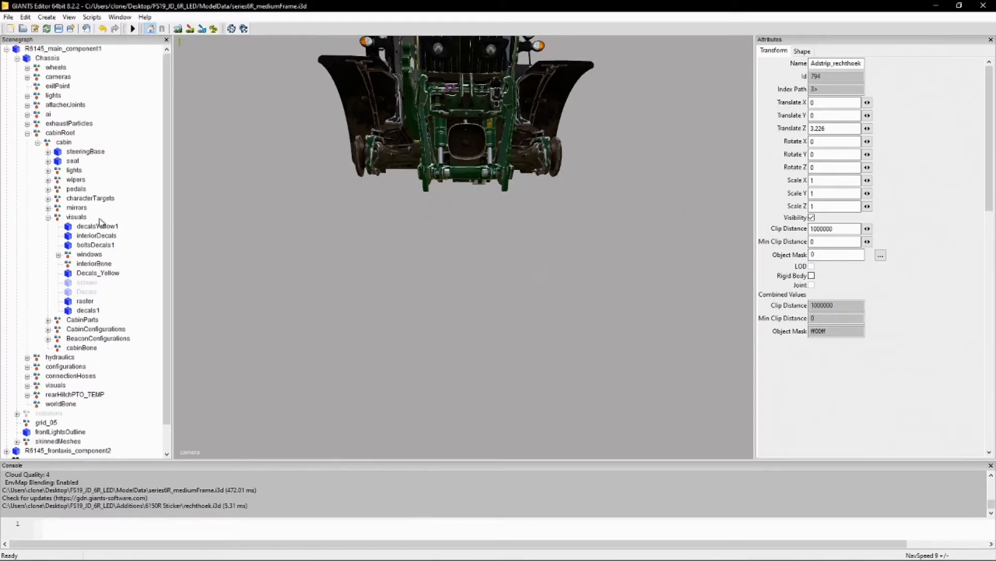
click(75, 217)
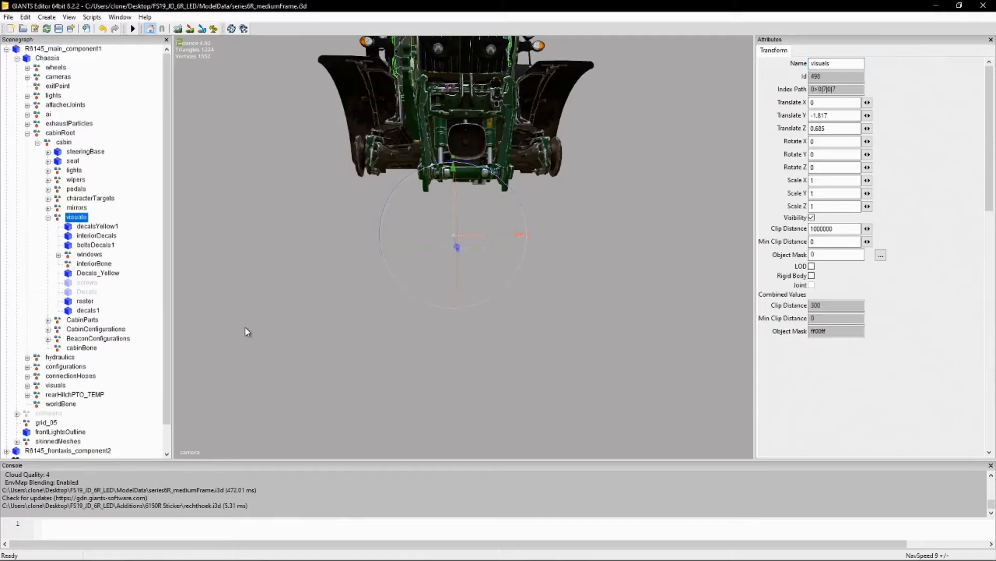
key(ctrl+v)
Move the sticker up and back to the cab's windscreen, at about Translate Y 2.899 and Translate Z -0.431
scroll(259, 327, down, 4)
alt+drag(263, 328, 358, 342)
alt+middle_drag(358, 345, 383, 384)
drag(506, 415, 346, 108)
alt+middle_drag(340, 104, 355, 111)
alt+drag(354, 110, 502, 196)
scroll(385, 105, up, 6)
drag(417, 196, 719, 208)
key(f)
scroll(602, 186, down, 3)
alt+drag(602, 186, 557, 162)
scroll(649, 171, up, 3)
scroll(571, 148, down, 3)
drag(581, 285, 272, 203)
scroll(224, 133, up, 2)
alt+drag(225, 133, 295, 120)
alt+middle_drag(294, 120, 533, 198)
scroll(533, 197, up, 3)
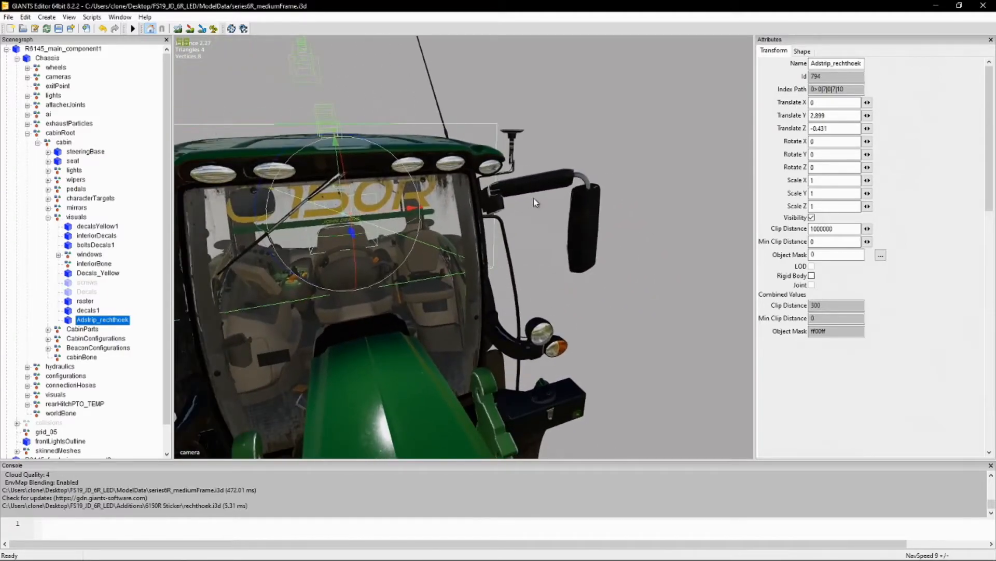
alt+drag(533, 198, 460, 198)
scroll(490, 180, up, 4)
scroll(490, 179, down, 3)
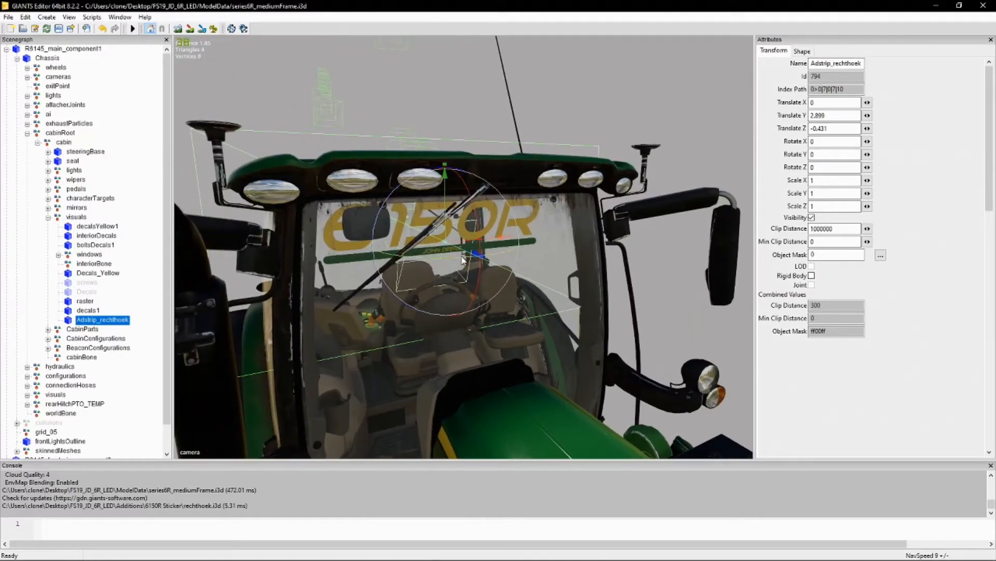
Scale the sticker uniformly to about 0.507 and move it near the windscreen's upper edge, at about Translate Y 3.021 and Z -0.128
drag(469, 255, 424, 266)
drag(477, 235, 506, 212)
scroll(467, 199, up, 5)
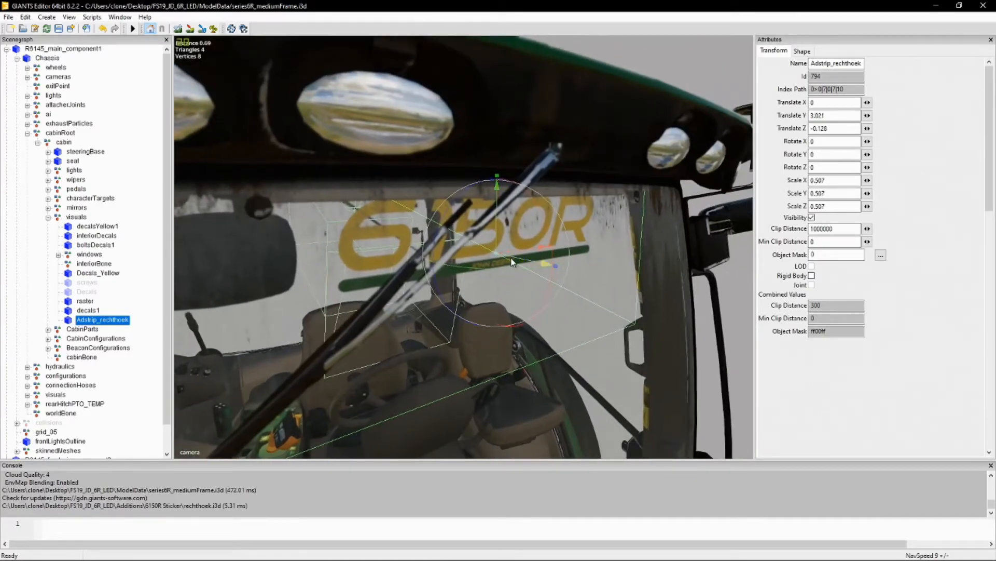
Move the sticker to about Translate Z -0.063 and tilt it about -10.5 degrees around X, undoing the stray Y and Z rotation
drag(511, 259, 545, 263)
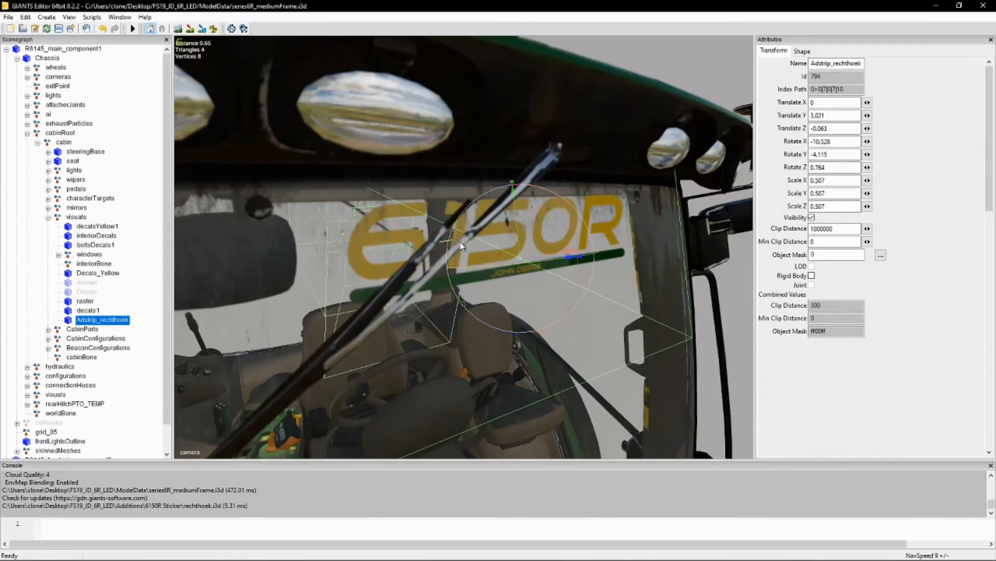
click(104, 29)
click(105, 29)
click(107, 31)
click(112, 30)
click(103, 30)
click(112, 30)
click(102, 30)
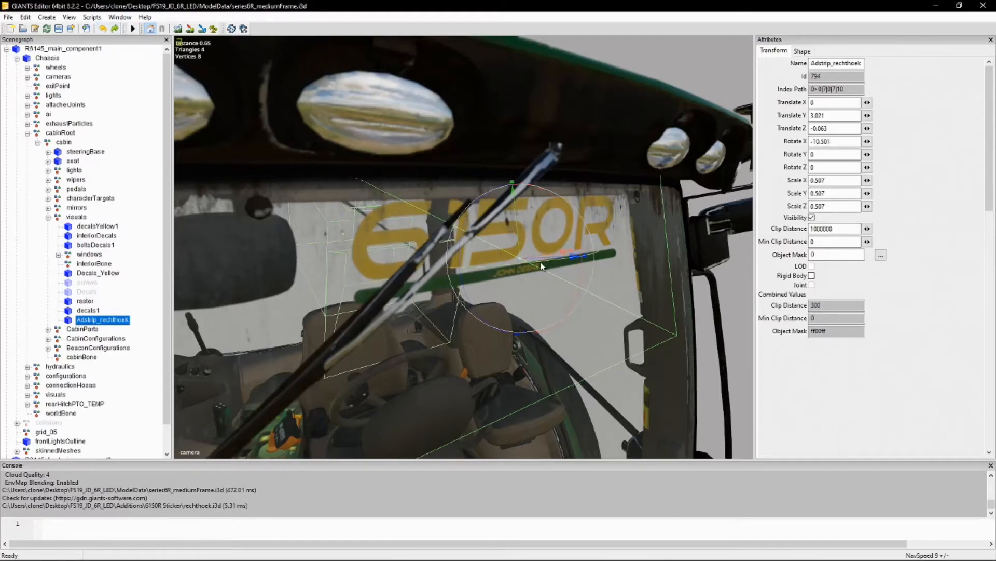
Enlarge the sticker to a scale of about 0.561, and adjust its rotation to about X -8.384 and position to about Y 3.022, Z -0.065
drag(555, 261, 549, 262)
double_click(823, 166)
click(836, 179)
drag(520, 259, 559, 245)
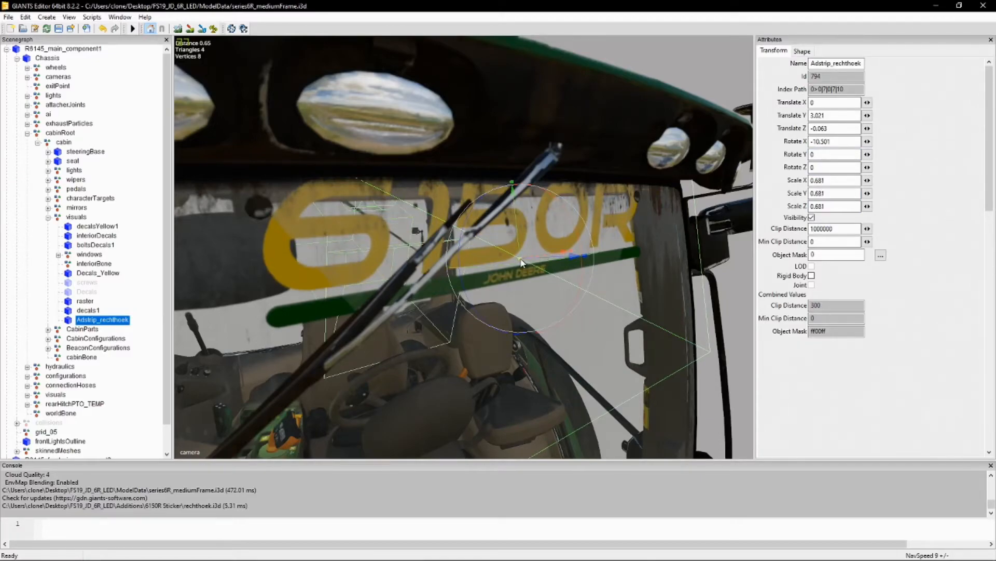
drag(522, 262, 499, 249)
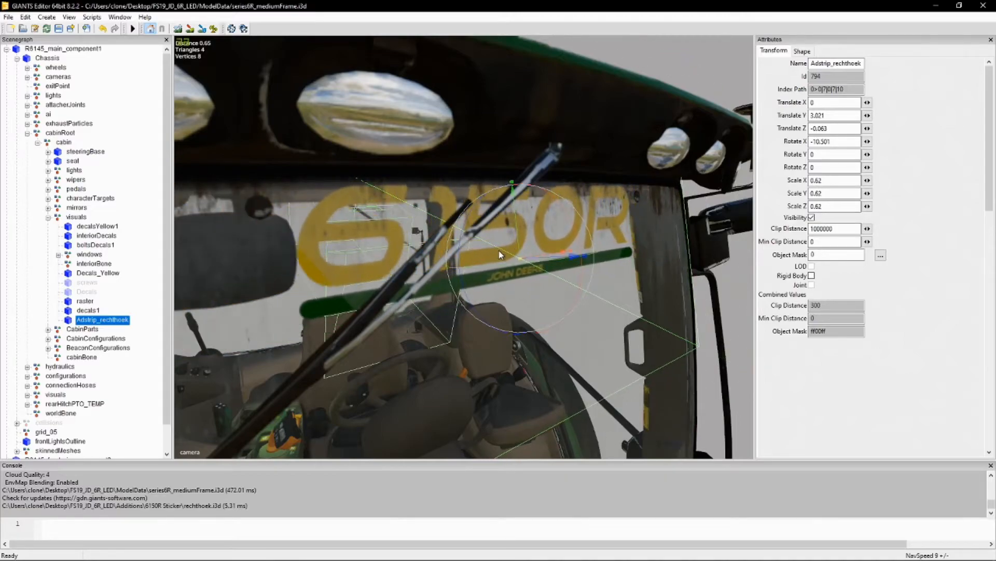
drag(577, 240, 539, 255)
scroll(538, 255, down, 10)
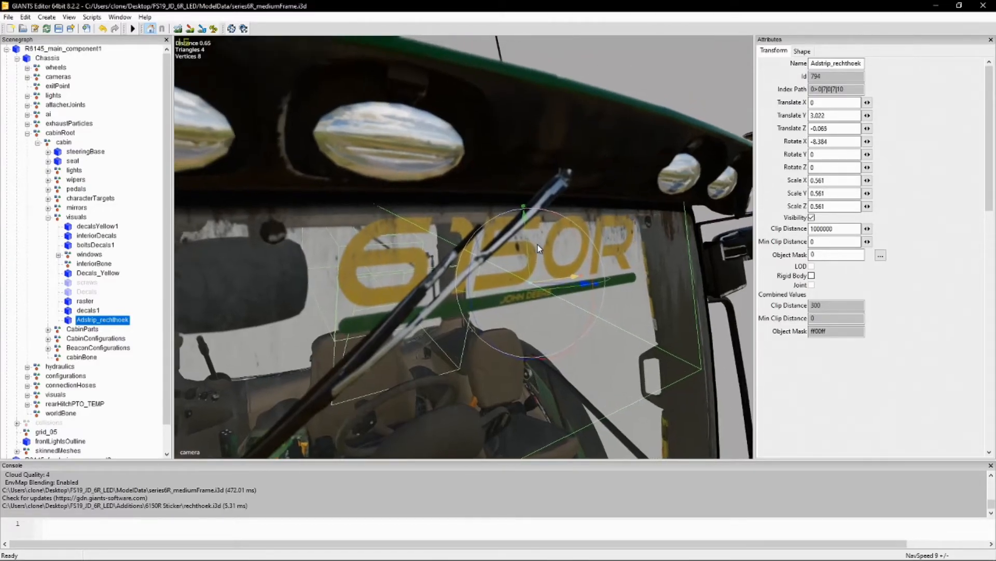
Deselect the sticker and examine its fit on the windscreen from close up, from several angles and from the tractor's front
scroll(530, 255, up, 3)
scroll(545, 257, up, 4)
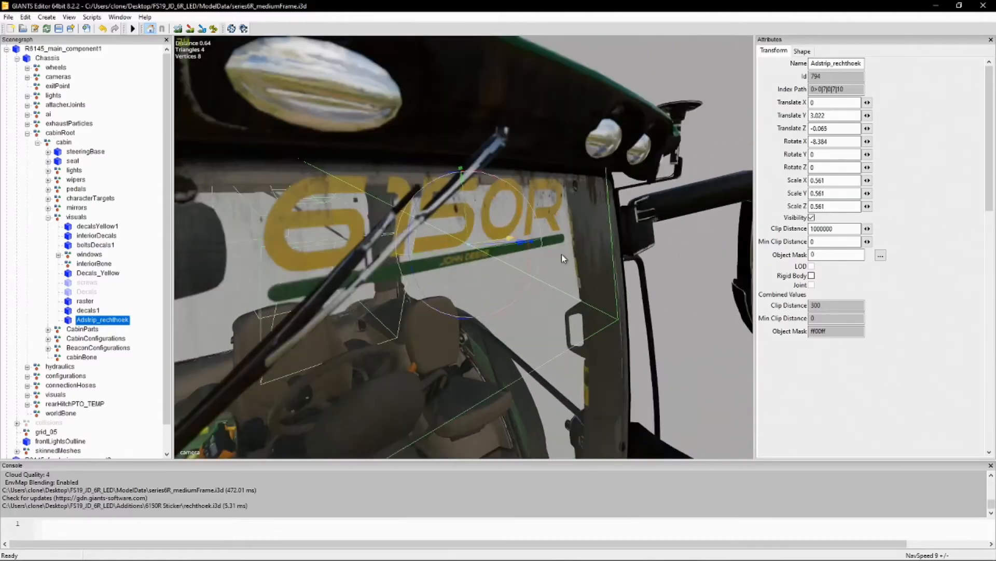
scroll(562, 254, down, 3)
click(675, 287)
scroll(670, 282, down, 3)
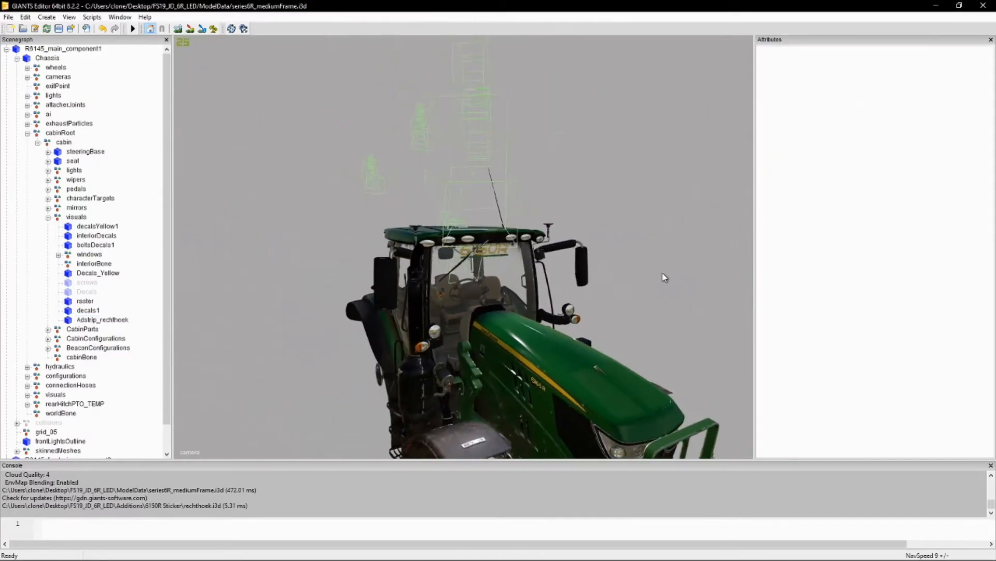
scroll(691, 276, up, 6)
scroll(571, 274, down, 2)
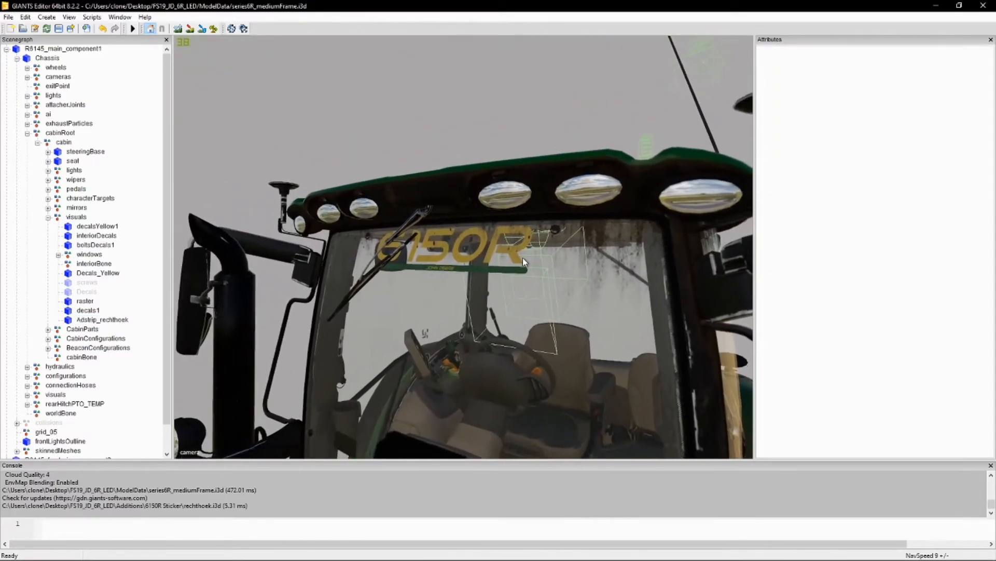
scroll(523, 257, up, 5)
scroll(524, 257, down, 2)
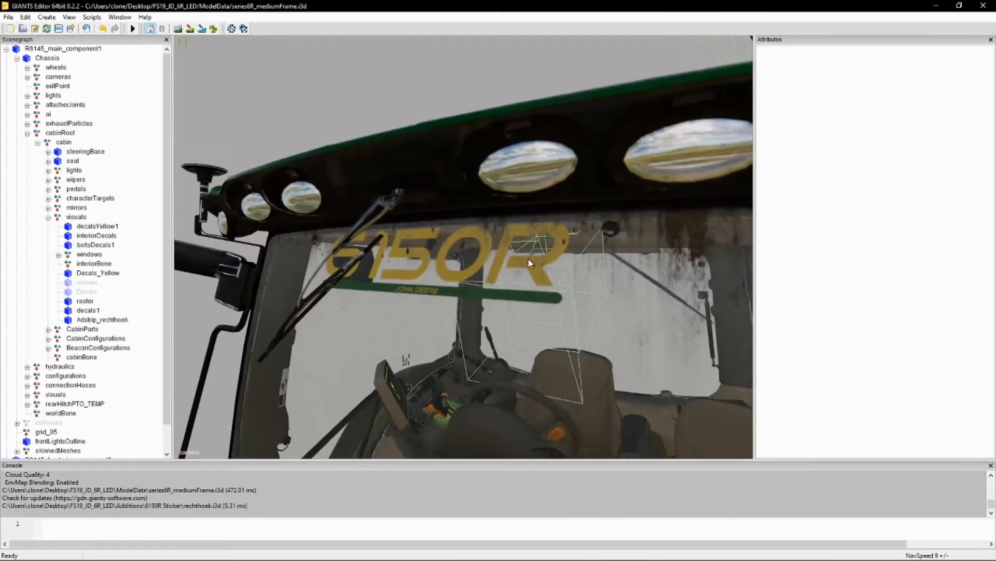
scroll(527, 258, up, 2)
alt+drag(528, 258, 564, 298)
scroll(487, 267, down, 6)
scroll(439, 263, up, 4)
scroll(527, 284, down, 5)
scroll(532, 298, down, 2)
scroll(531, 302, up, 5)
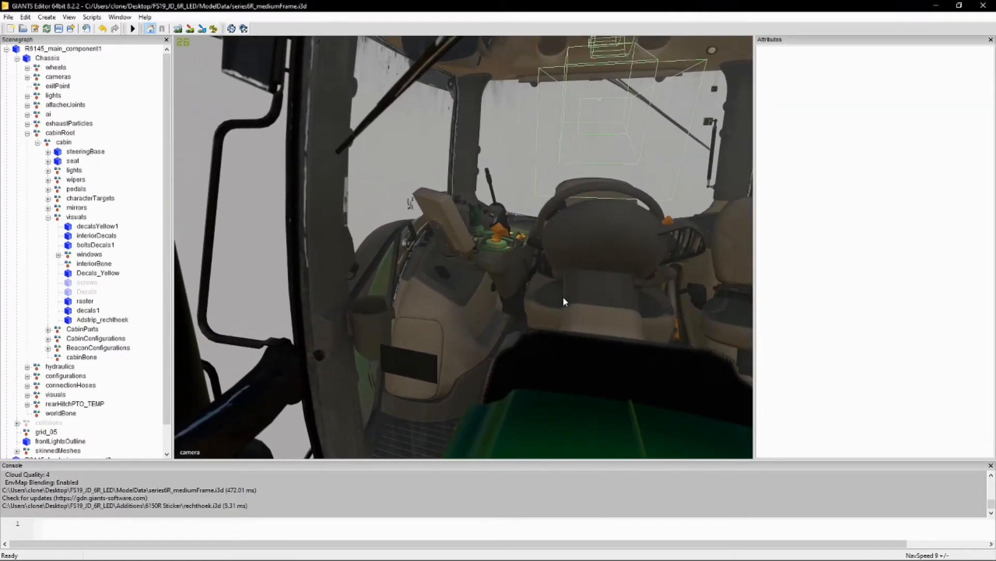
scroll(565, 300, down, 8)
scroll(579, 301, up, 4)
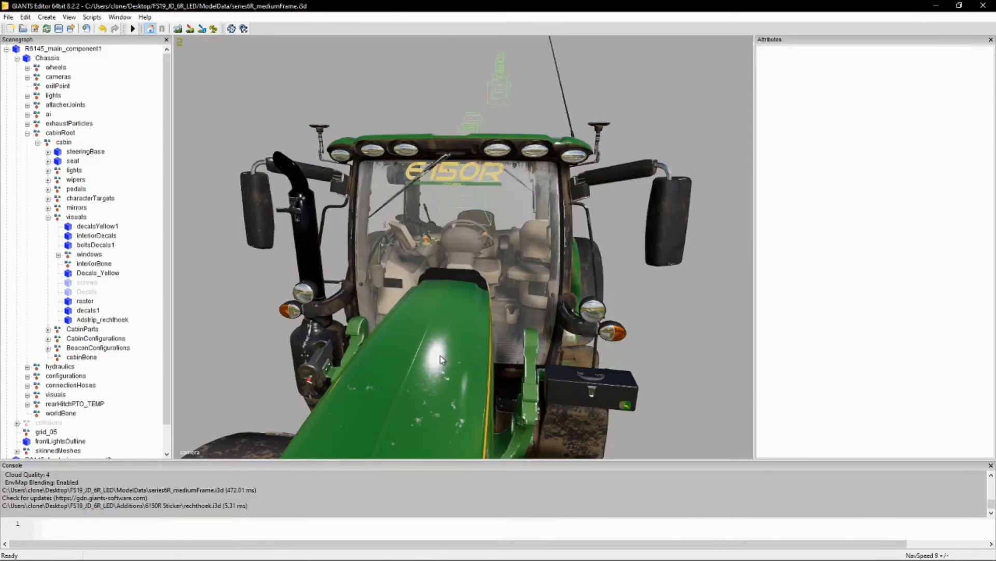
scroll(440, 359, down, 5)
scroll(440, 358, up, 5)
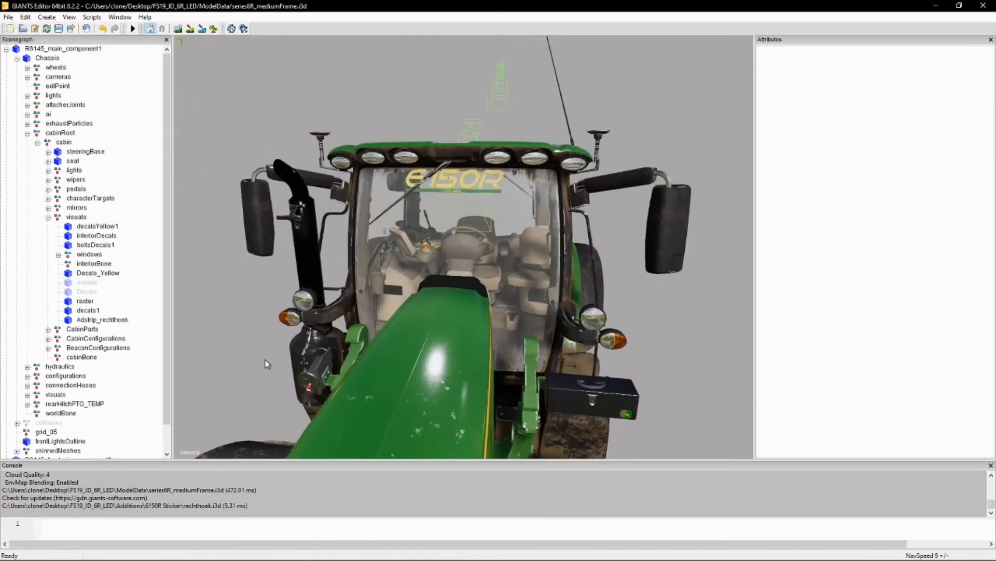
Switch the viewport to the outdoorCamera1 camera
scroll(87, 228, down, 1)
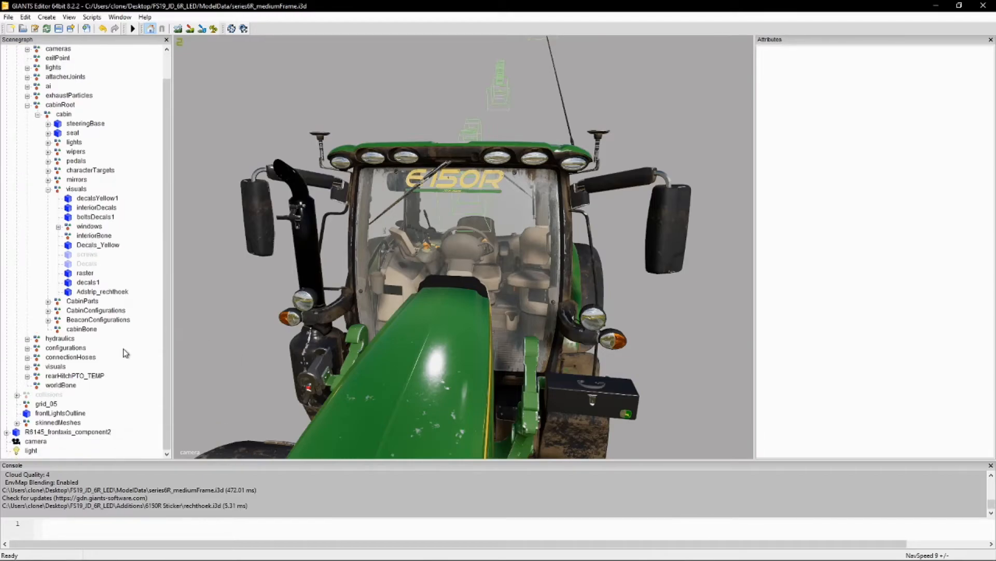
right_click(229, 363)
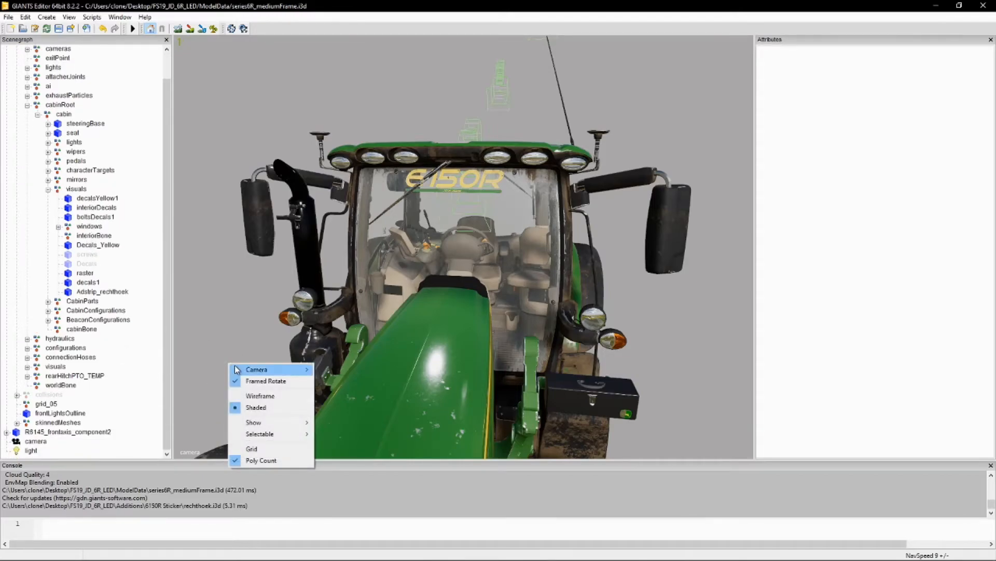
mouse_move(244, 369)
right_click(221, 332)
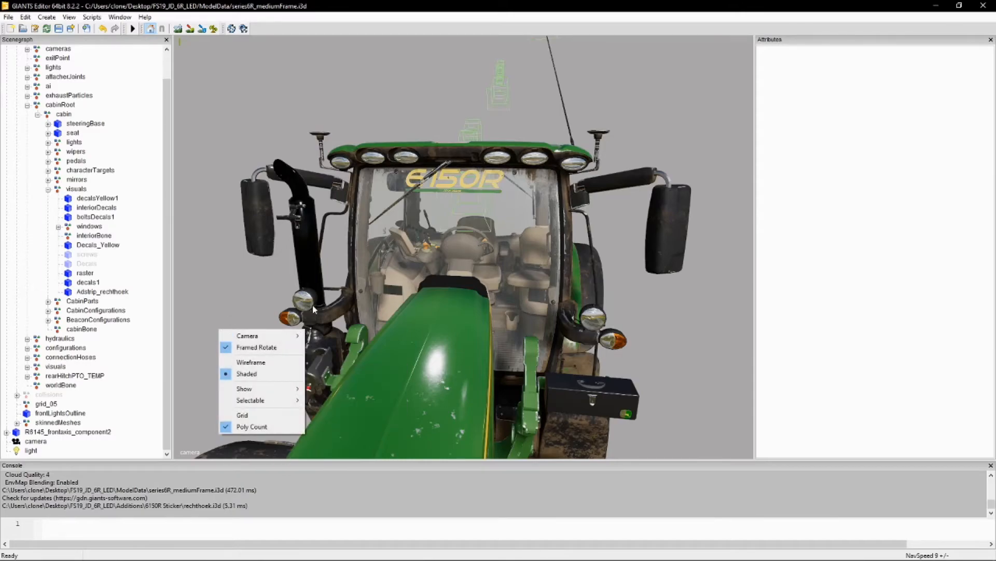
mouse_move(245, 340)
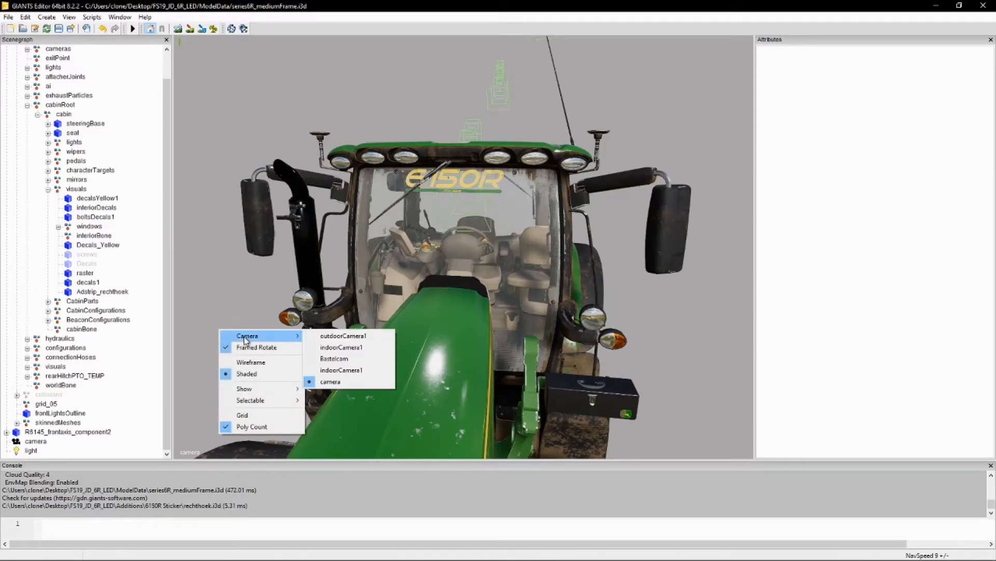
click(330, 336)
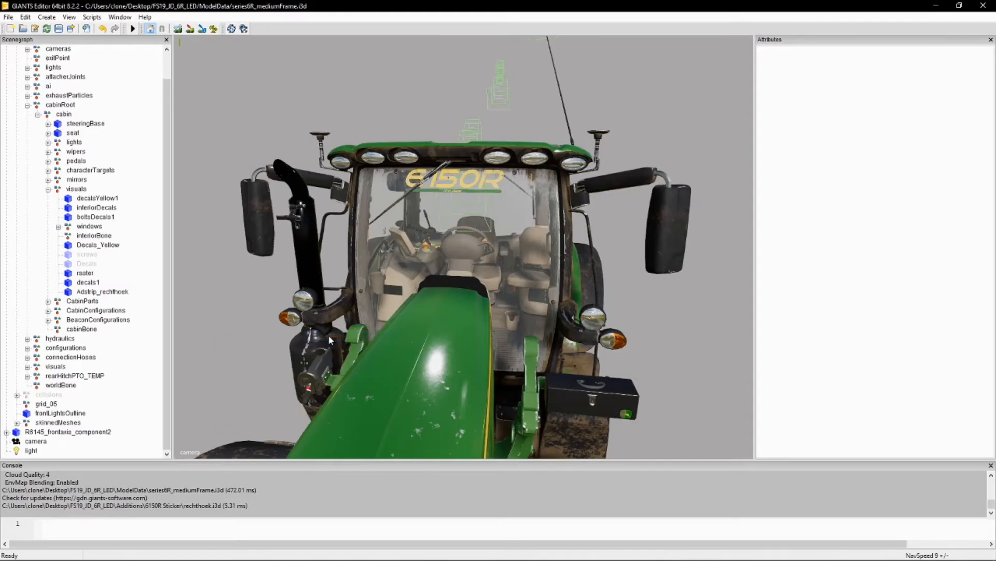
right_click(330, 340)
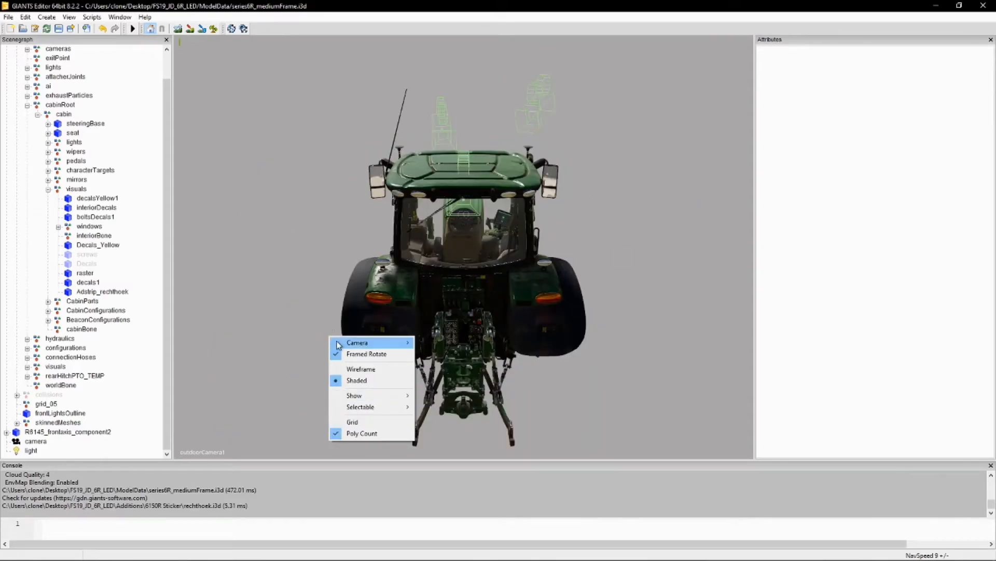
Delete the standalone camera and light nodes from the scene, and close the editor with the scene file saved
click(38, 443)
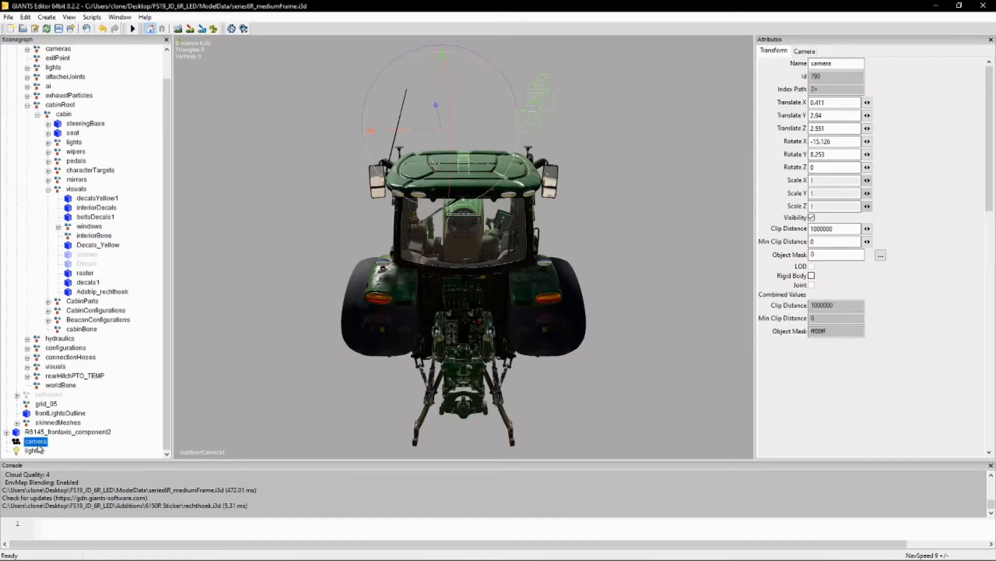
key(Delete)
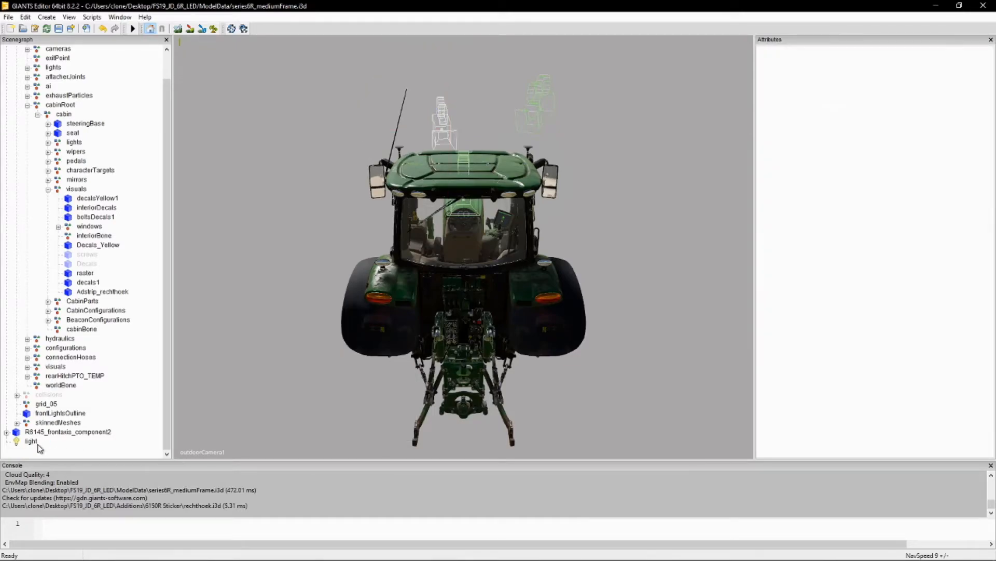
click(31, 442)
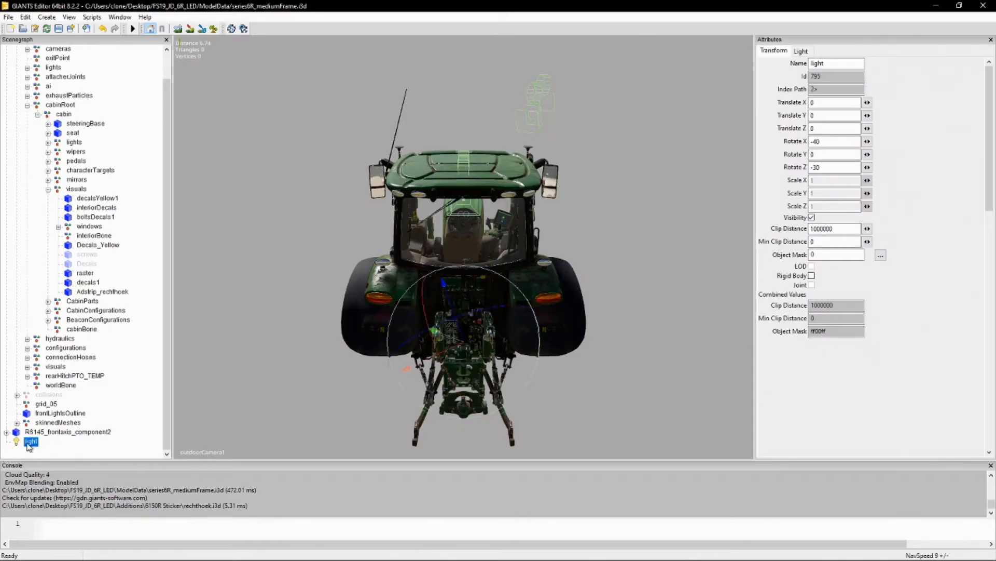
key(Delete)
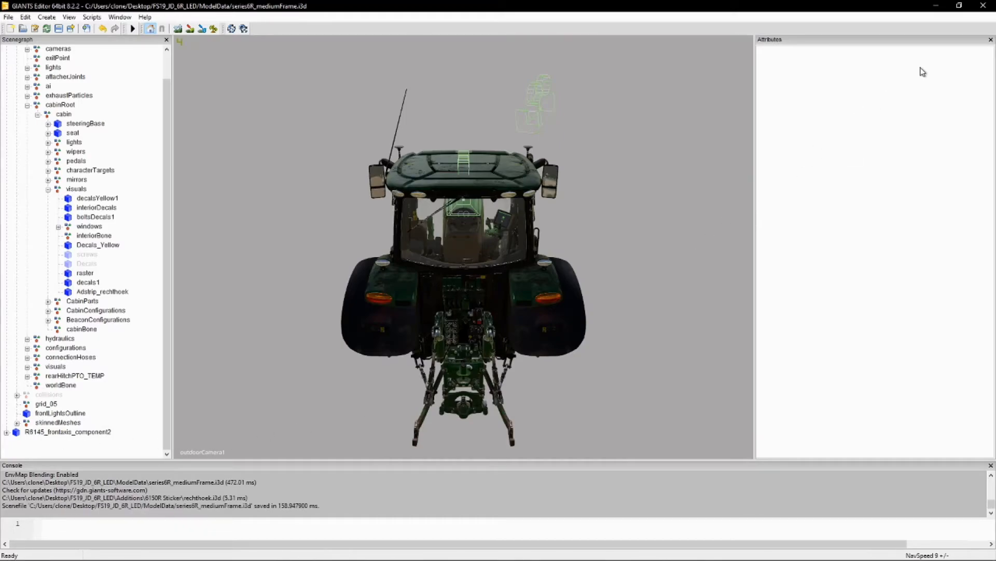
click(983, 6)
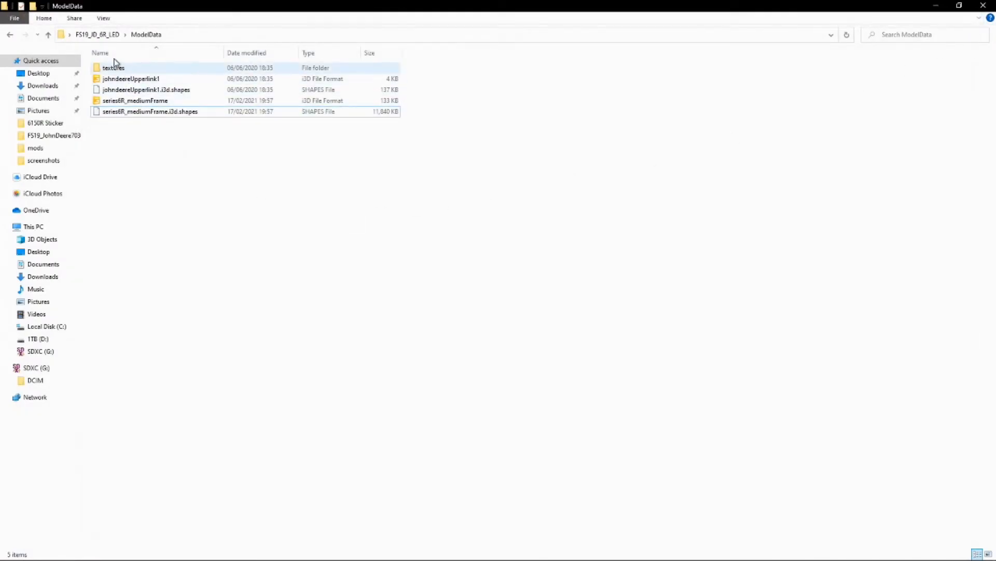
In File Explorer, pack all contents of the FS19_JD_6R_LED folder into FS19_JD_6R_LED.zip and move the archive to the mods folder
click(99, 37)
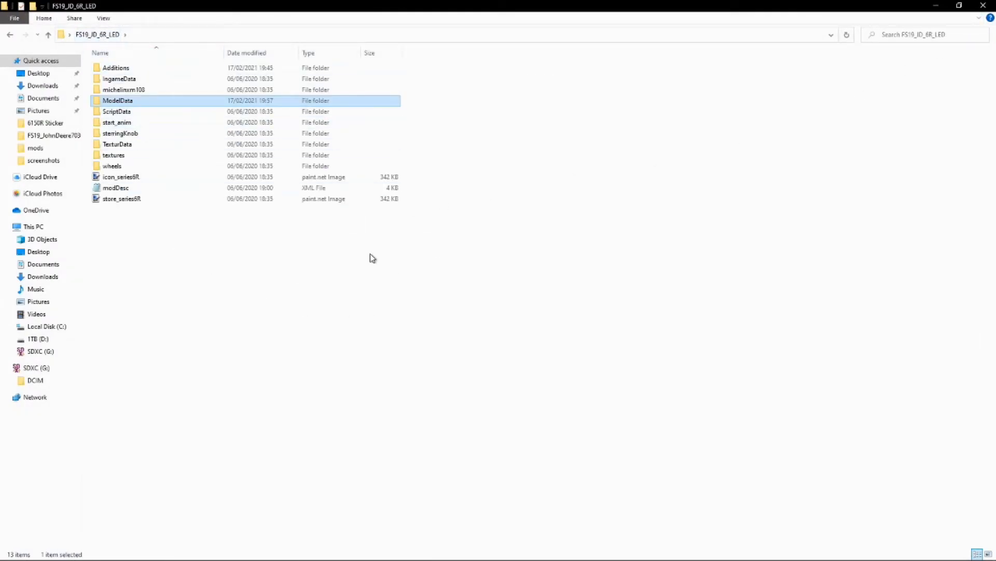
drag(144, 308, 156, 66)
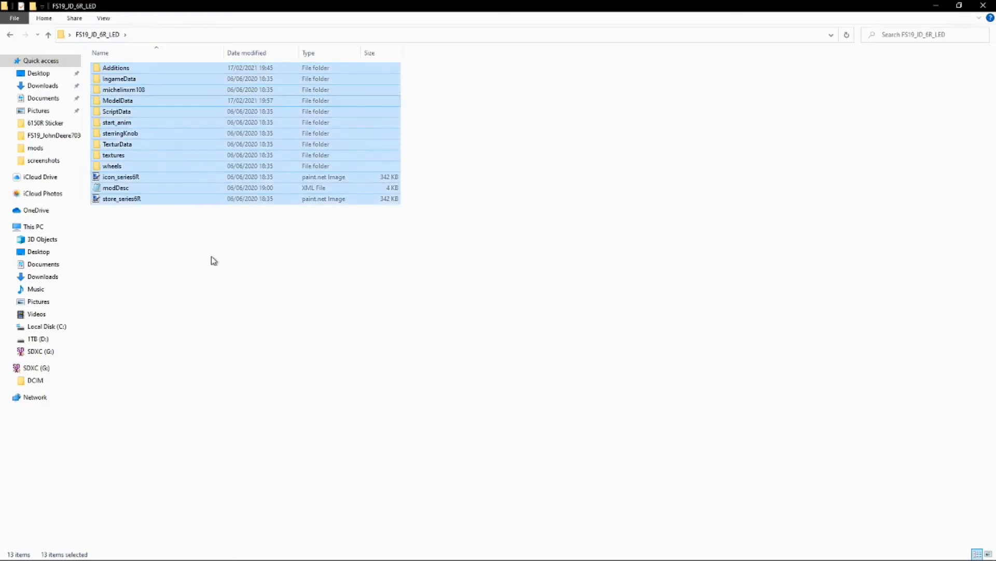
right_click(195, 135)
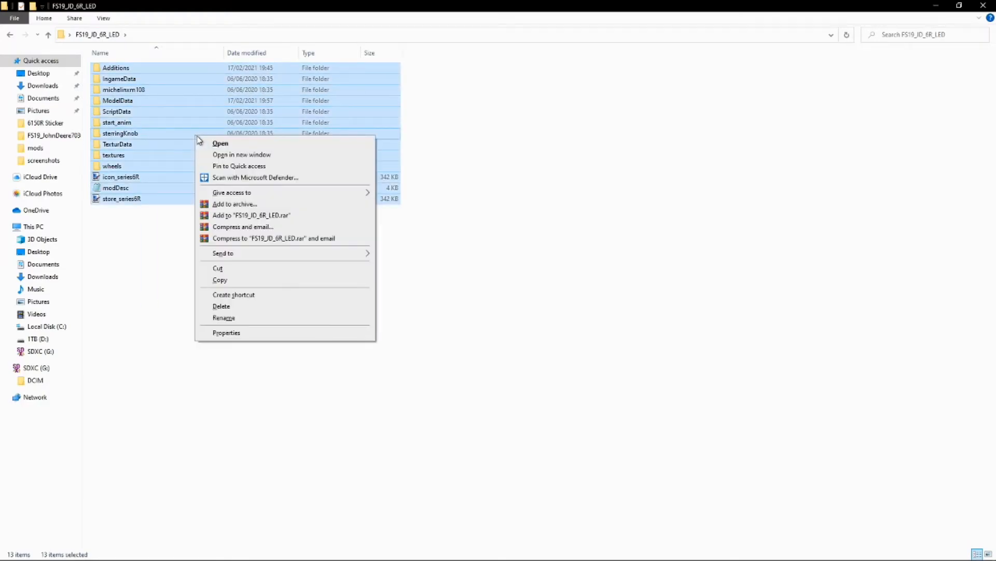
click(247, 204)
click(457, 273)
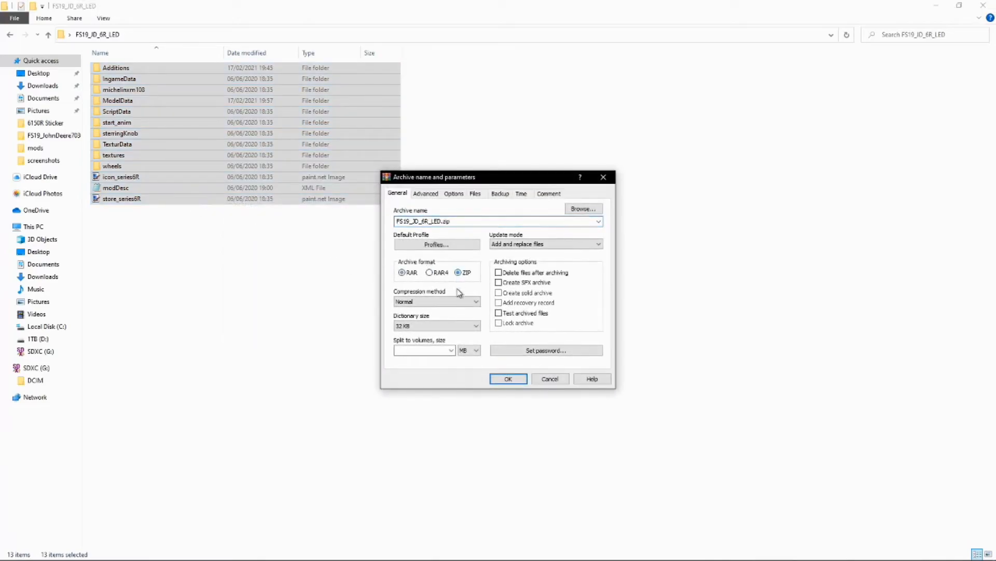
click(508, 379)
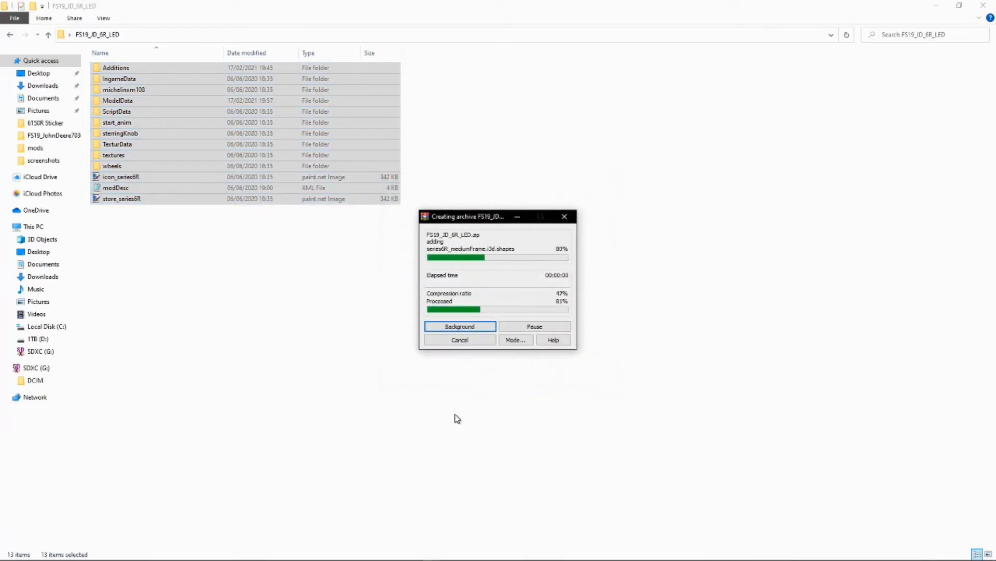
click(135, 179)
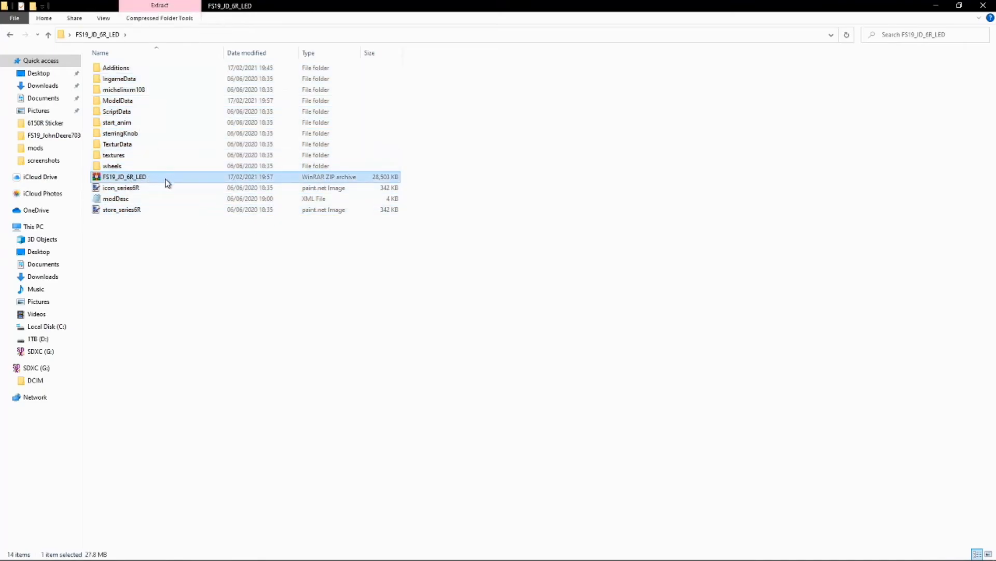
drag(162, 182, 47, 153)
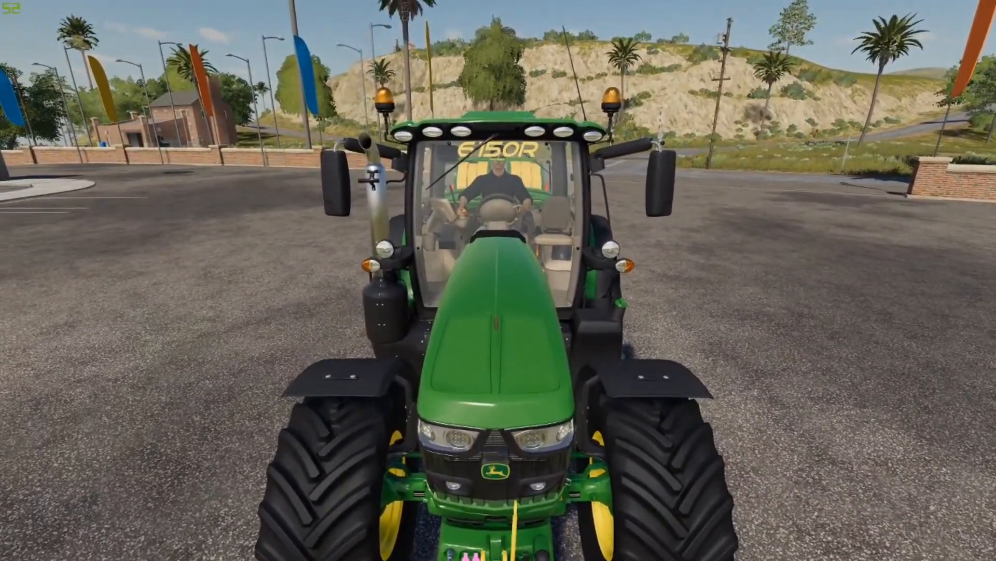
key(c)
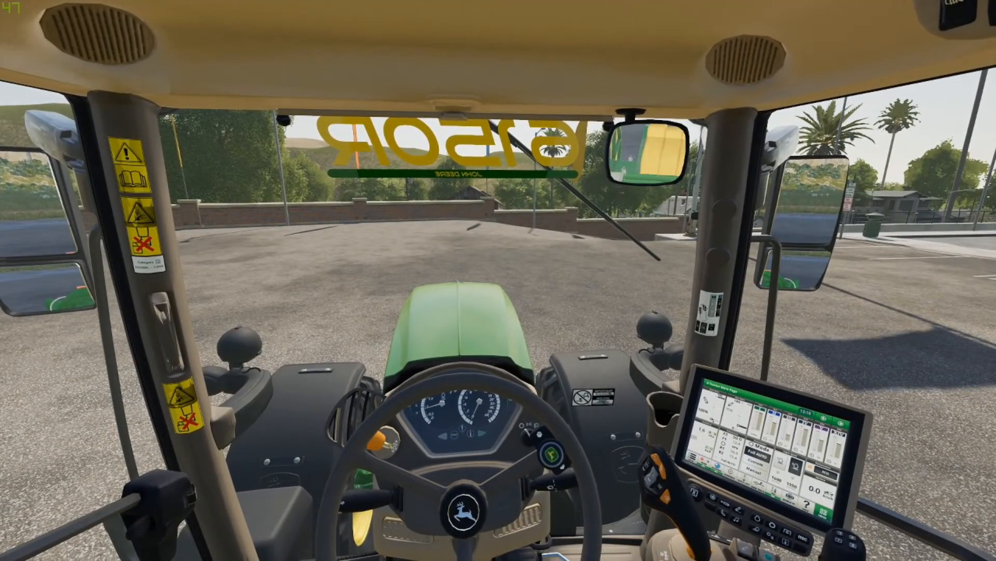
key(c)
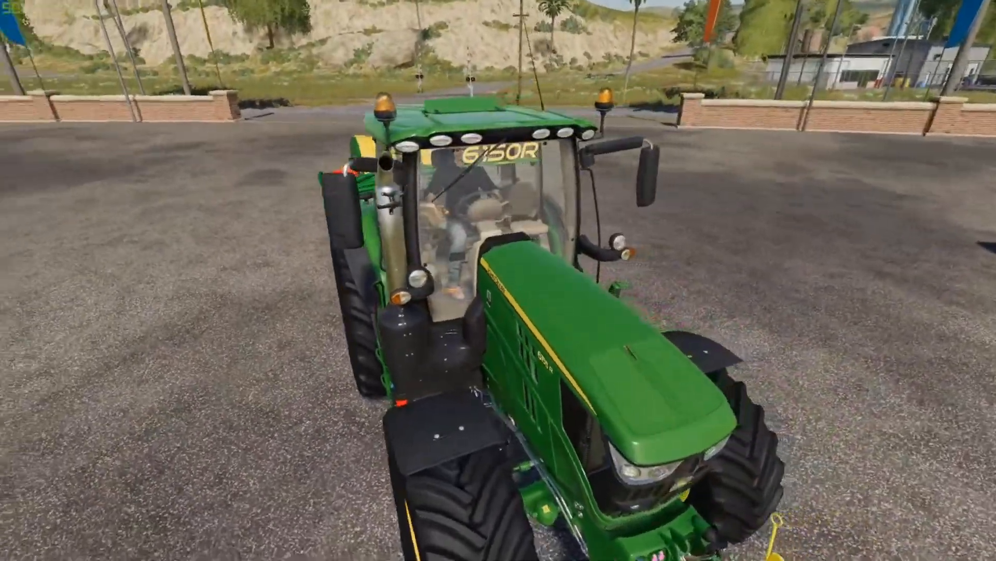
key(c)
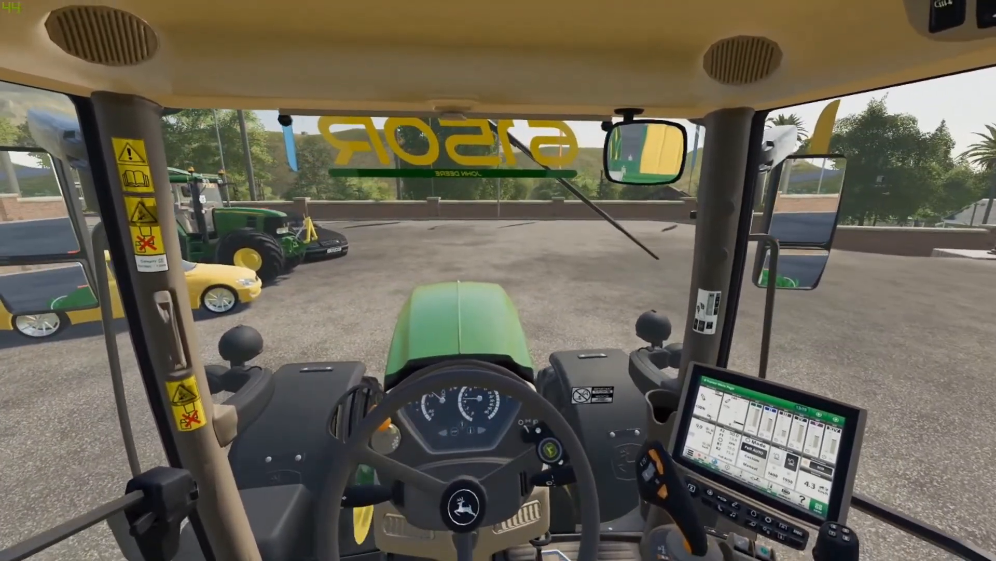
key(c)
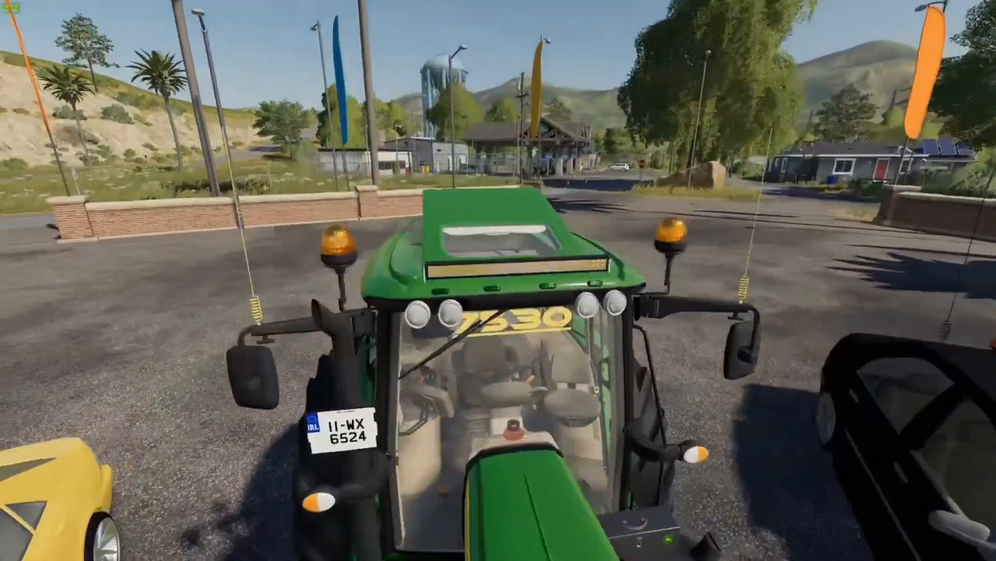
scroll(498, 280, up, 3)
scroll(498, 281, up, 3)
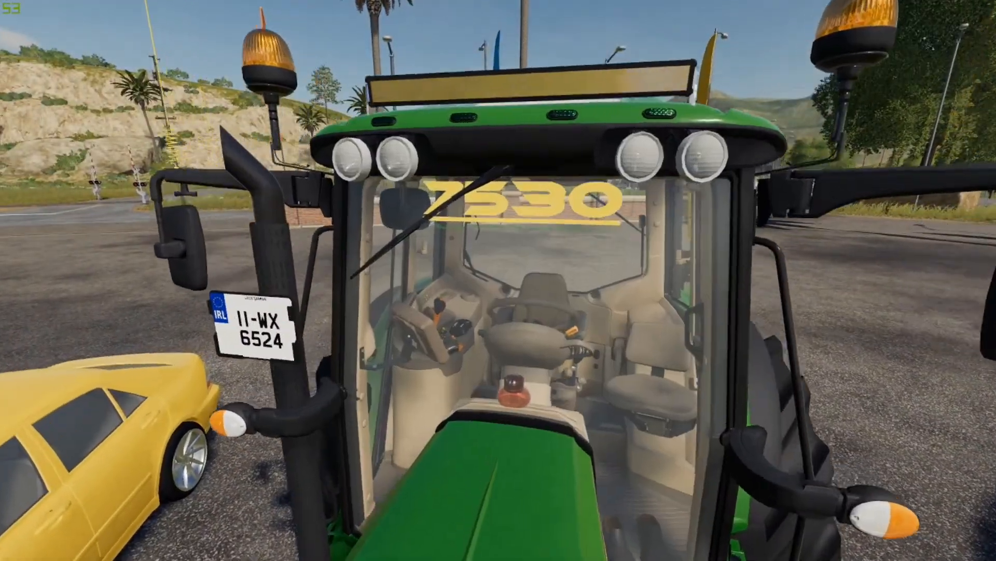
scroll(498, 280, down, 4)
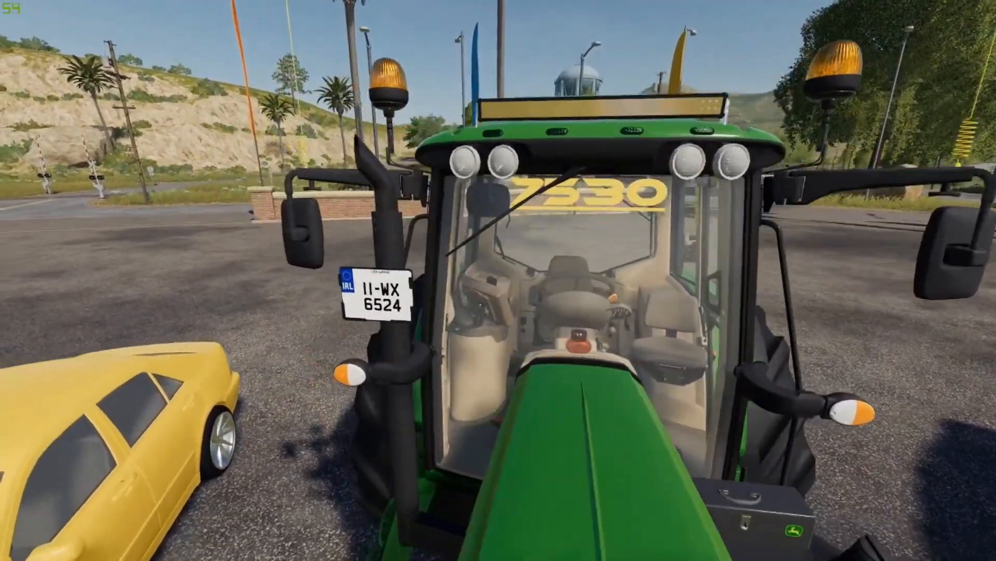
scroll(498, 280, down, 4)
key(c)
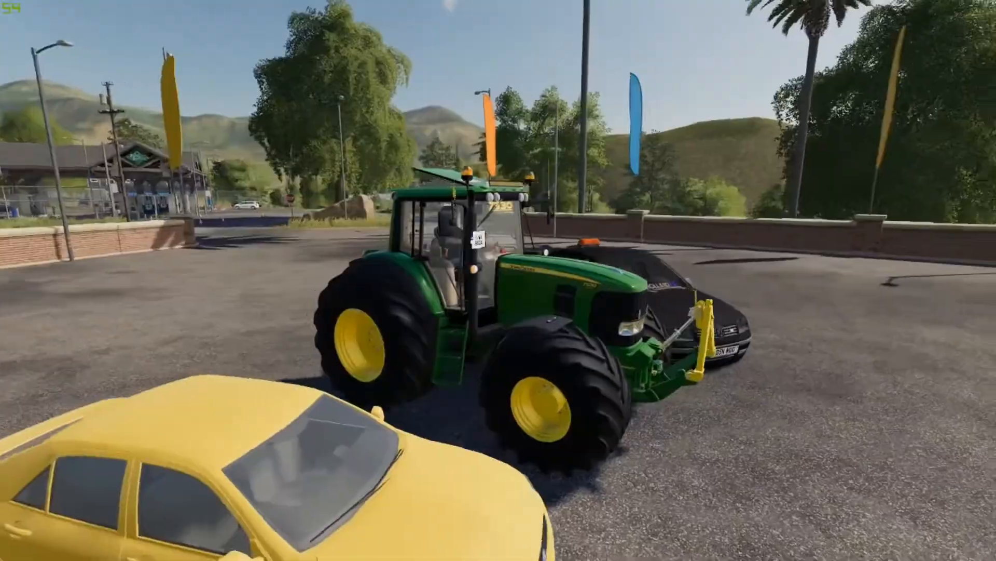
key(e)
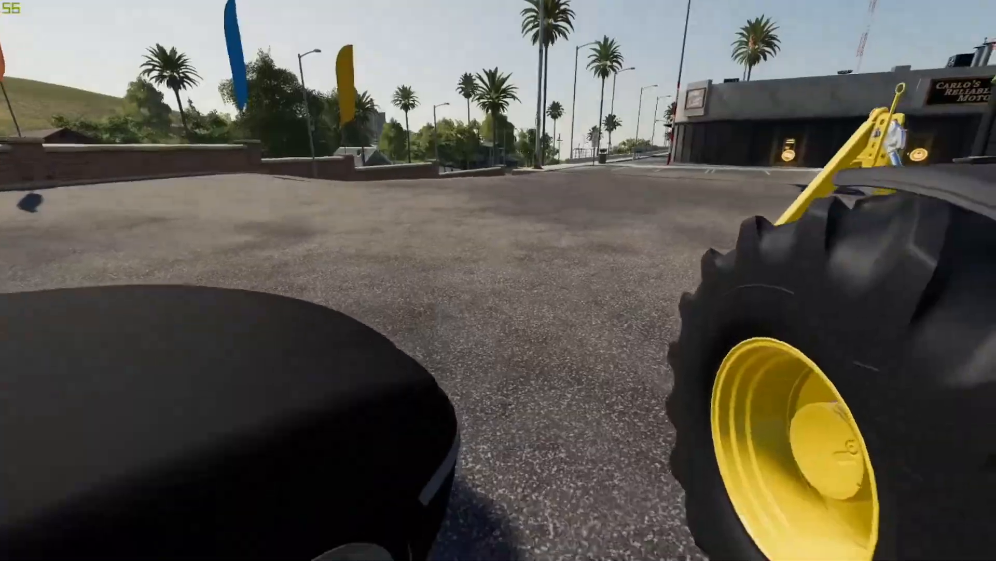
key(w)
key(space)
key(a)
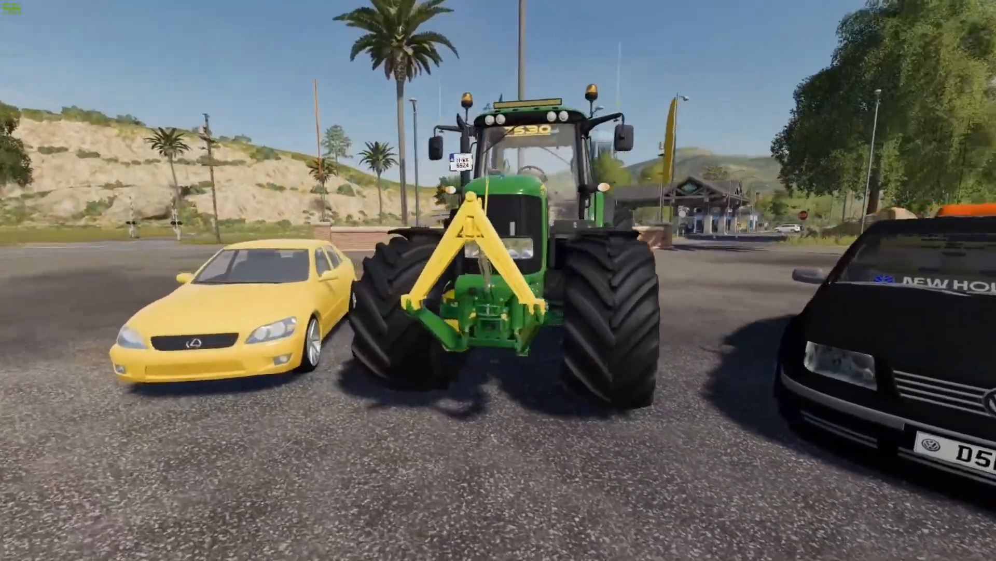
key(d)
key(d)
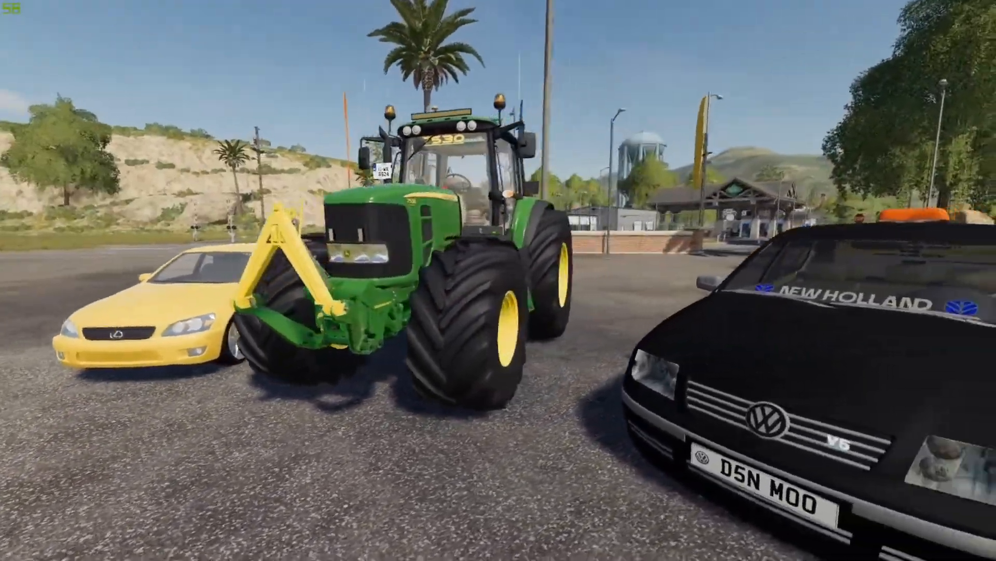
key(w)
key(d)
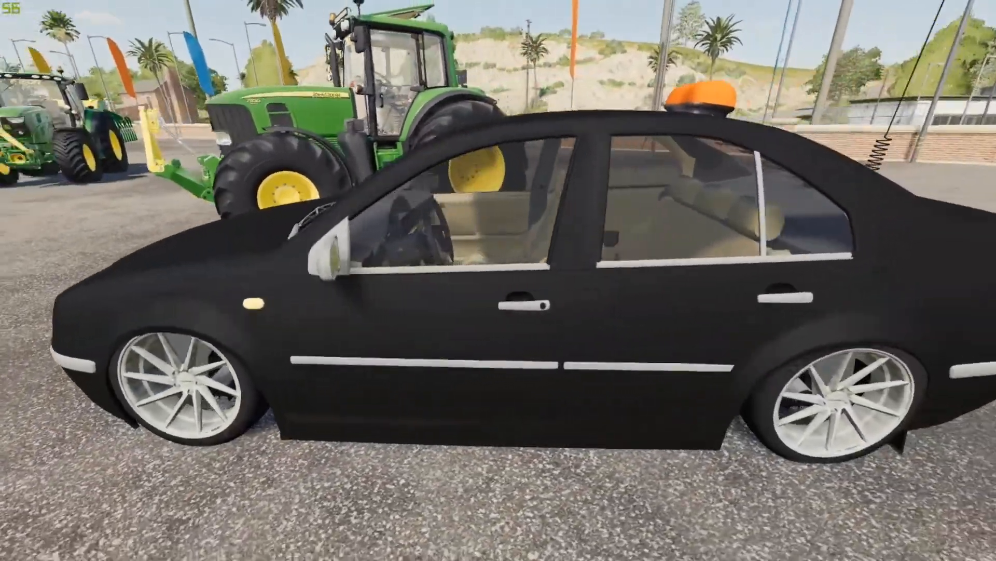
key(w)
key(a)
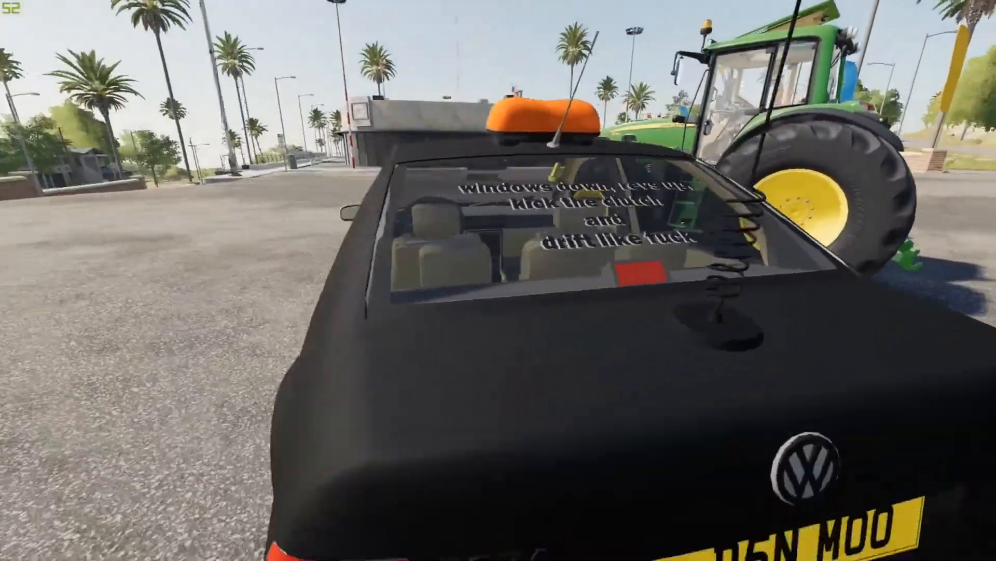
key(w)
key(s)
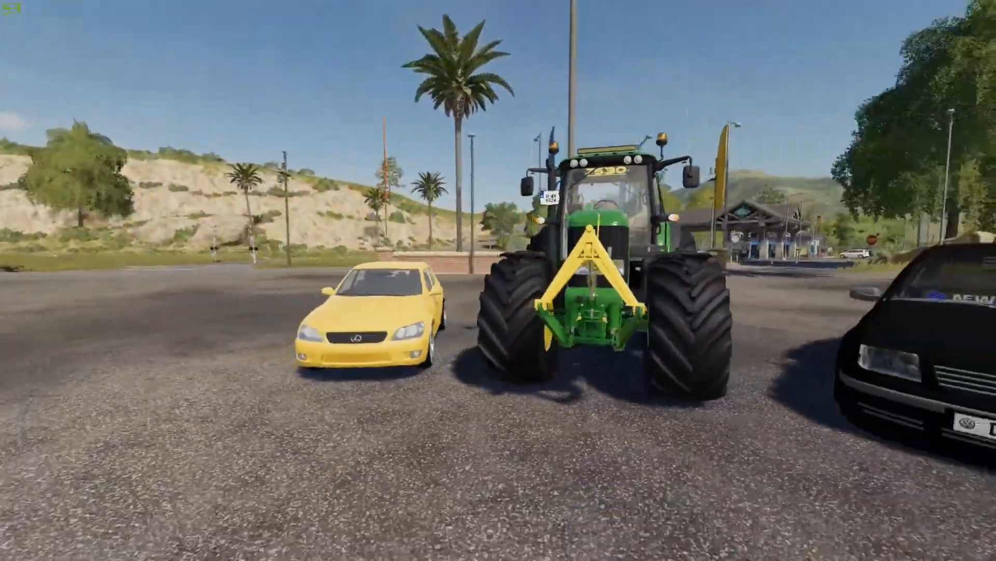
key(w)
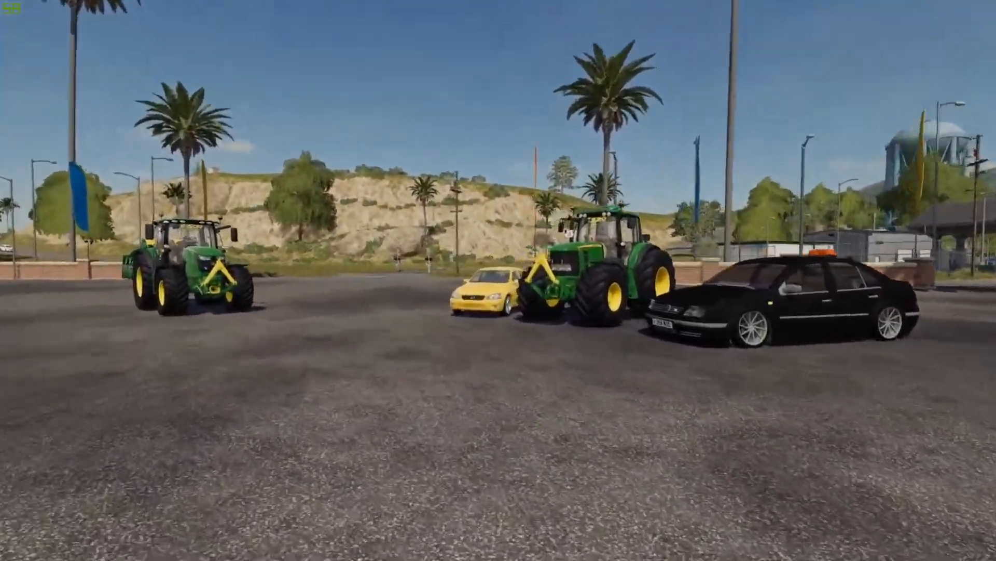
key(w)
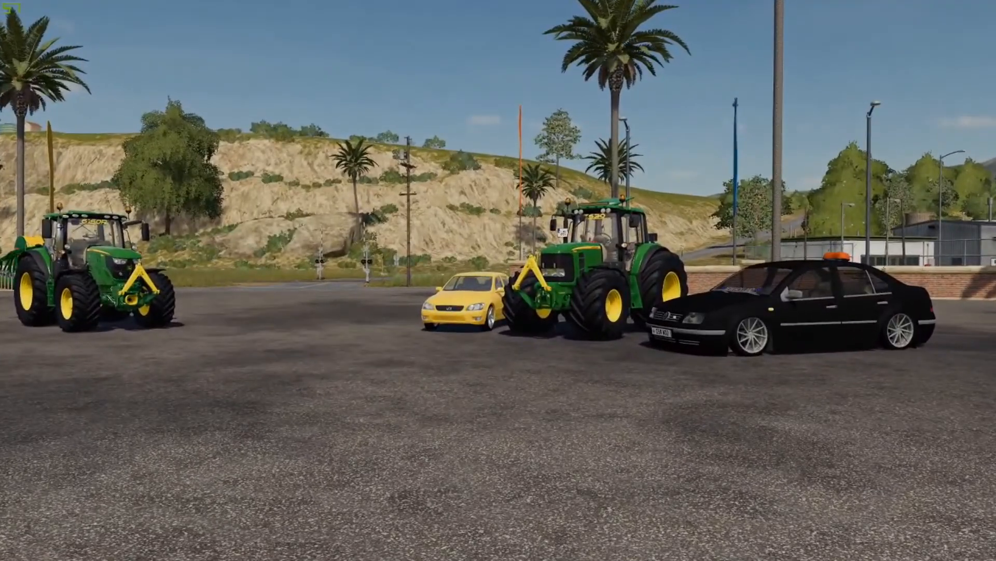
key(w)
key(s)
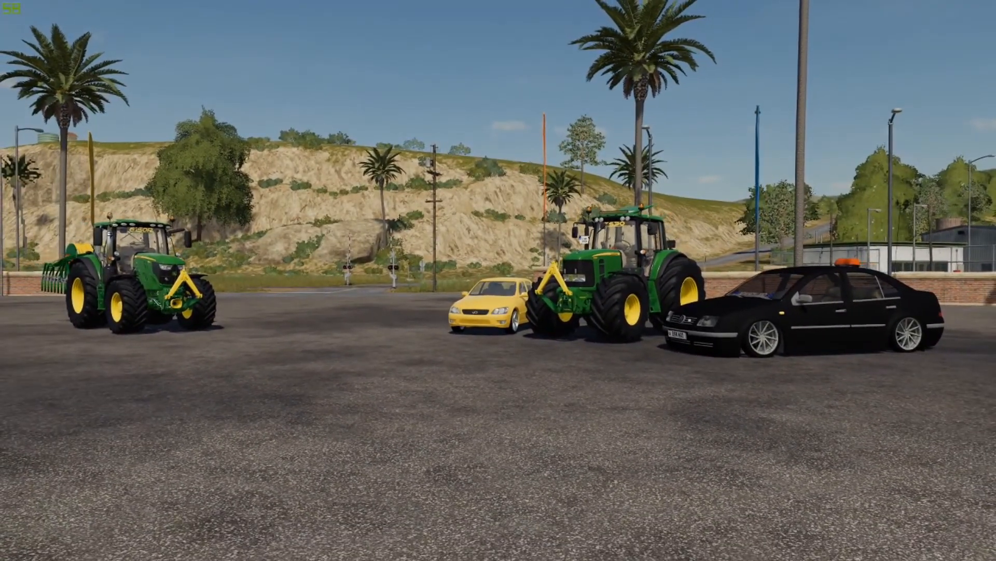